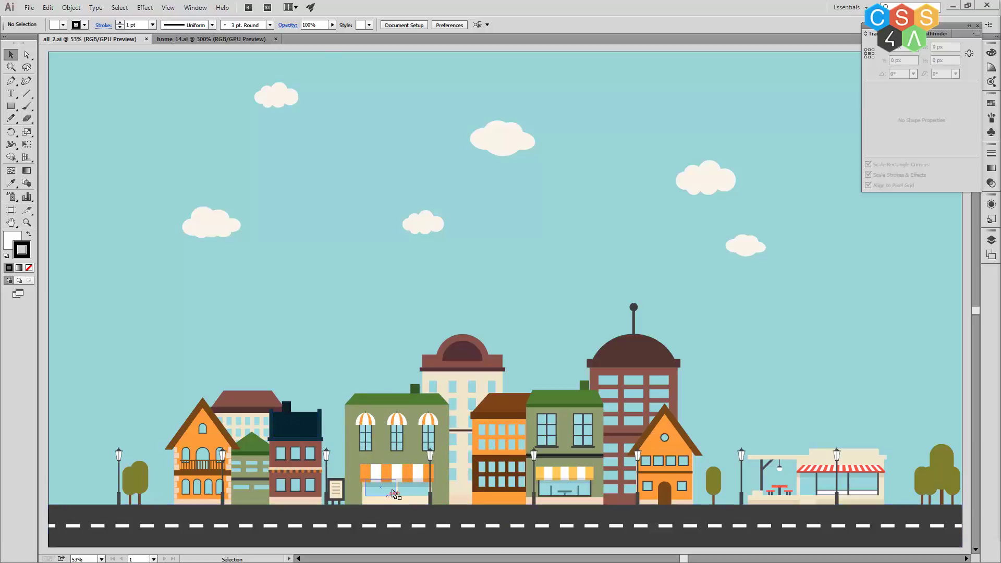
- Bring up the home_14.ai café reference with its striped awning, blue window and red table
drag(395, 490, 406, 485)
click(162, 41)
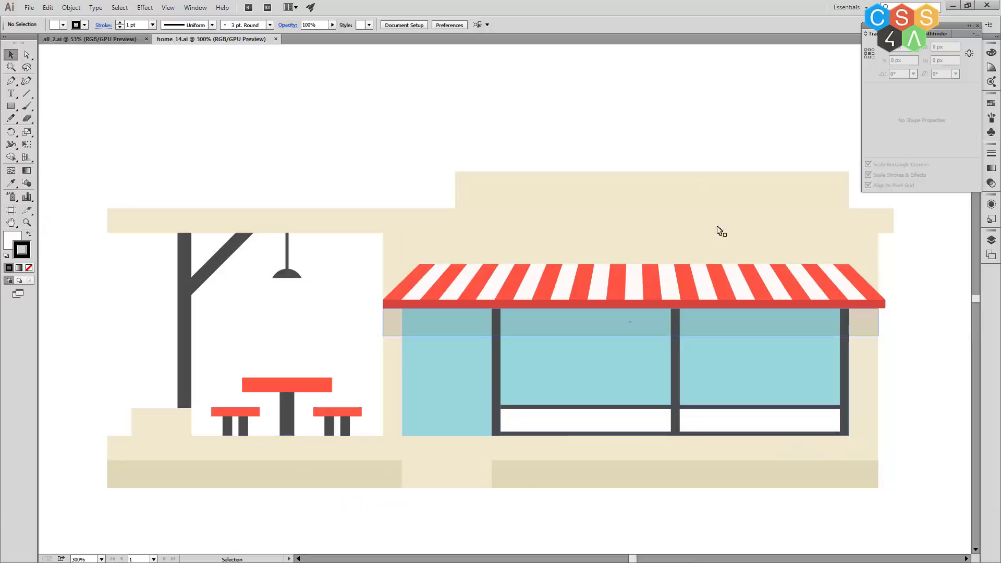
- Create a new 1280 × 2800 px document from the 1280 X 800 preset and zoom to 200%
click(26, 9)
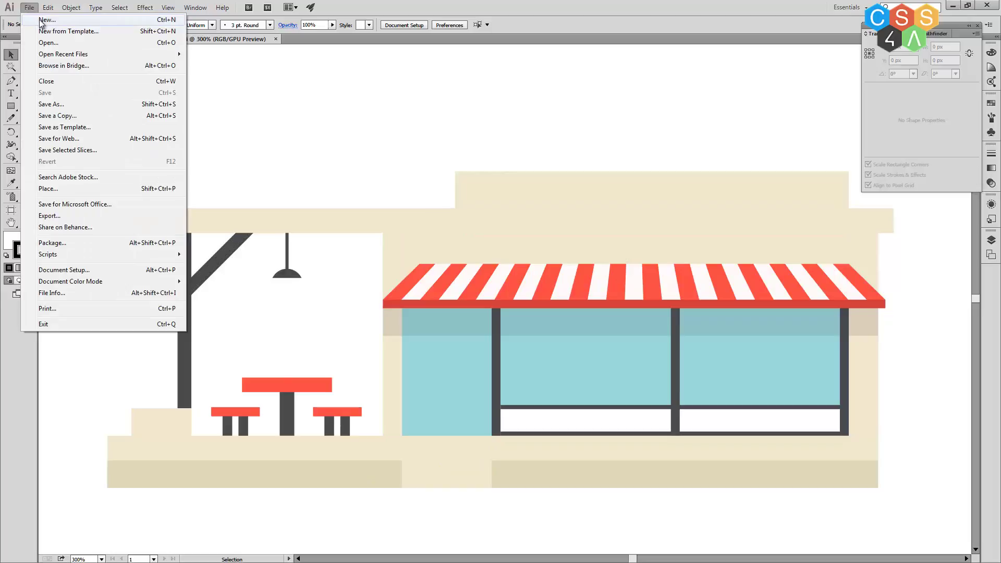
click(42, 21)
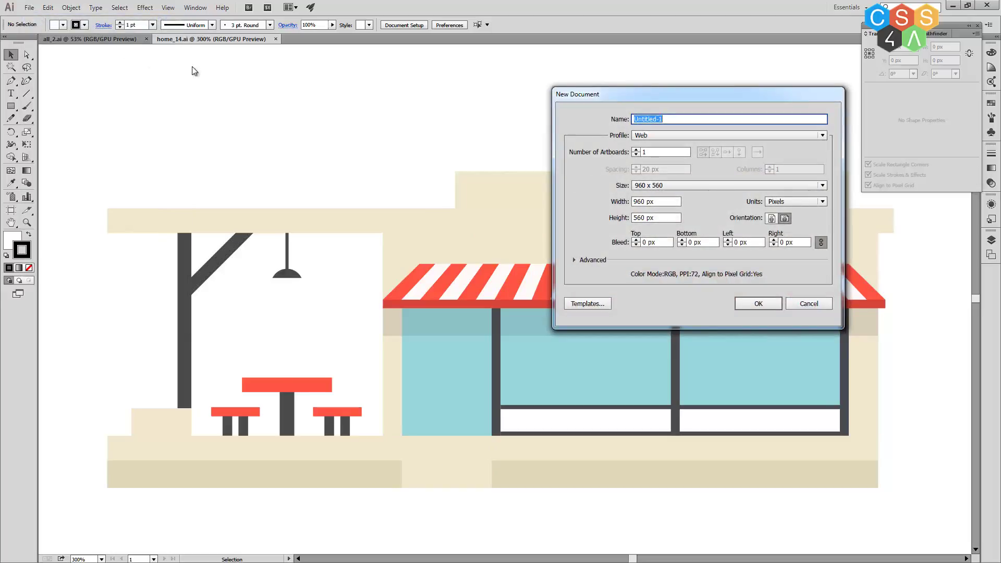
click(668, 186)
click(654, 258)
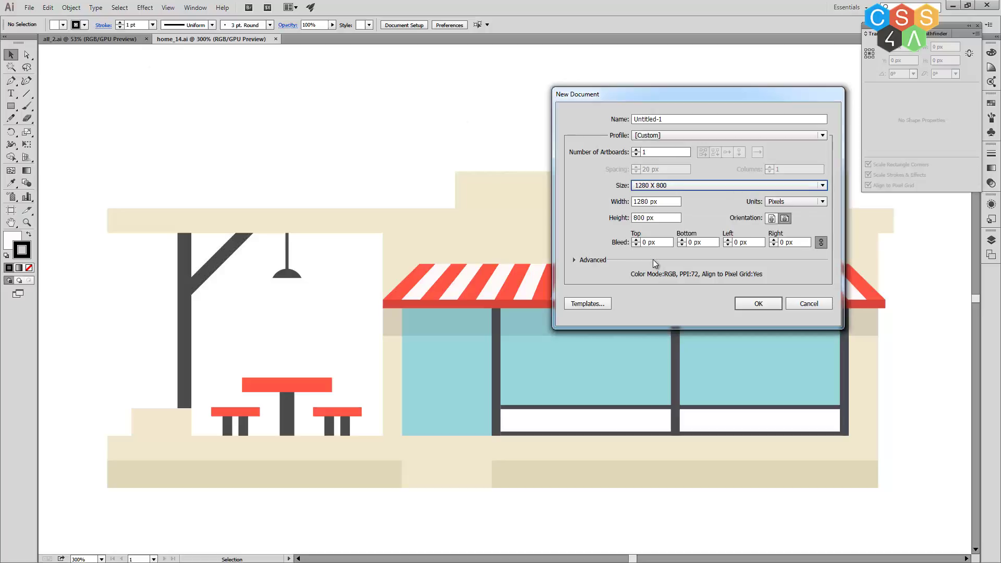
click(634, 217)
text(2)
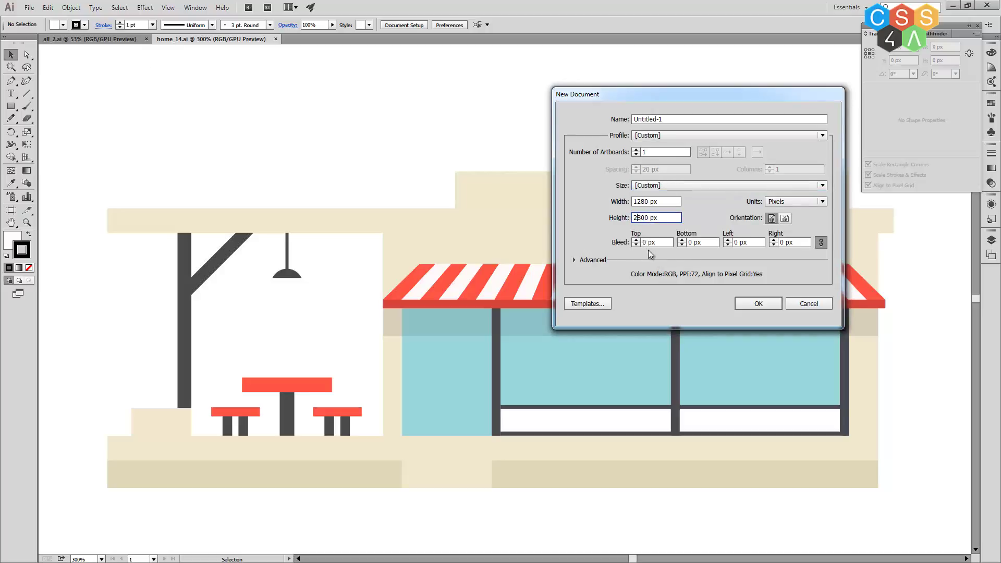
click(751, 305)
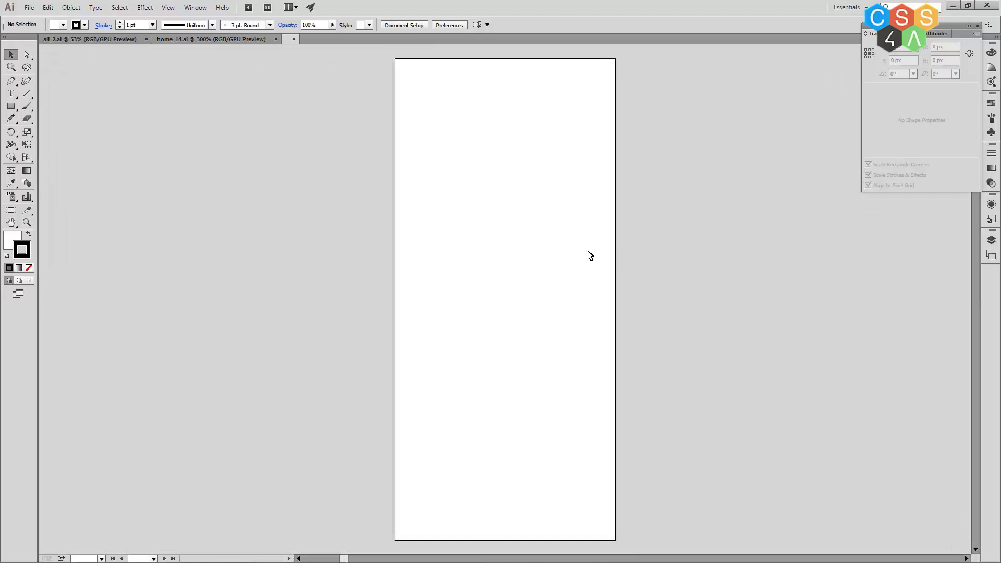
key(ctrl+plus)
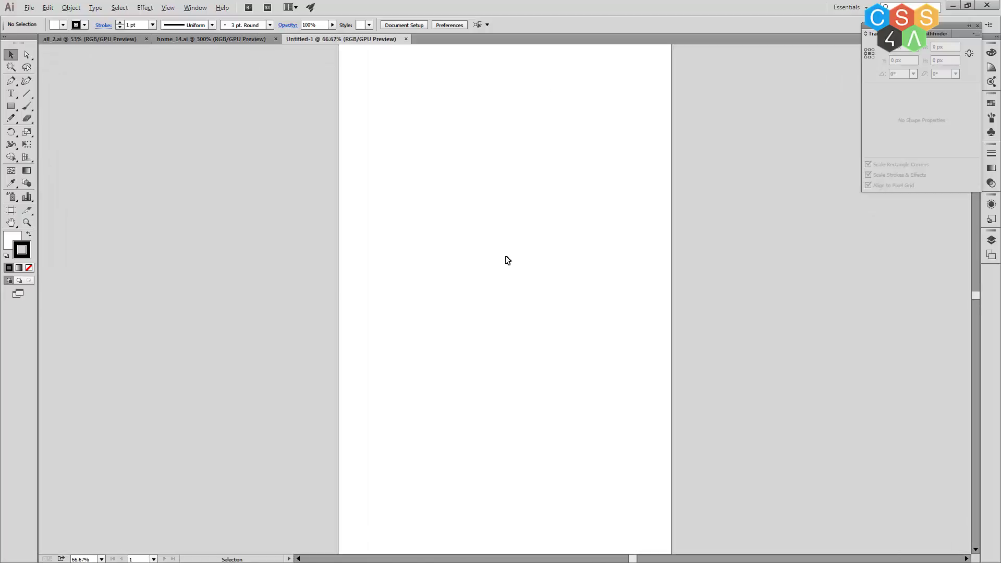
key(ctrl+plus)
key(ctrl+plus)
key(ctrl+plus)
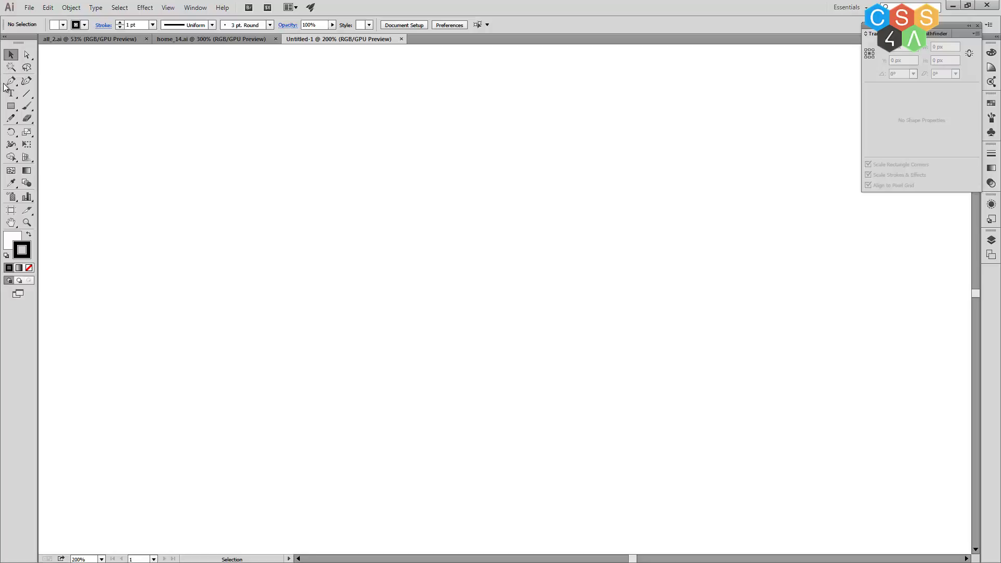
- Draw a large rectangle for the café building body
click(9, 109)
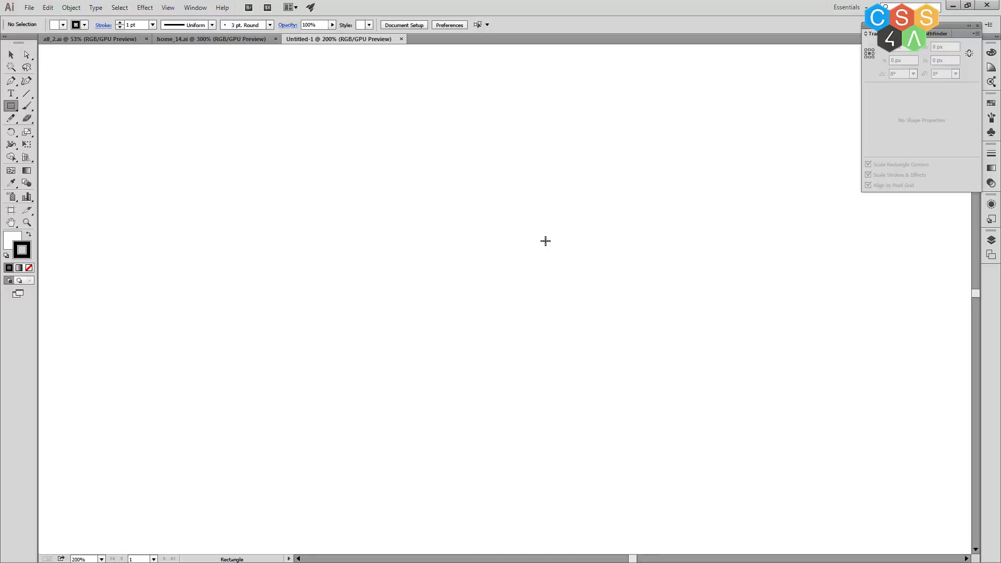
drag(429, 211, 835, 446)
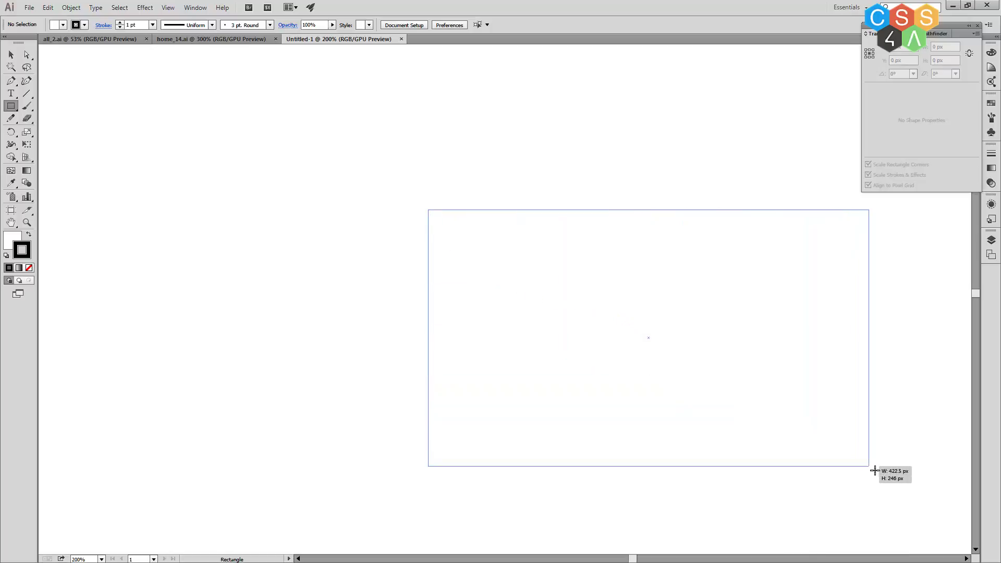
mouse_move(835, 446)
mouse_down()
mouse_move(908, 489)
mouse_move(925, 478)
mouse_up()
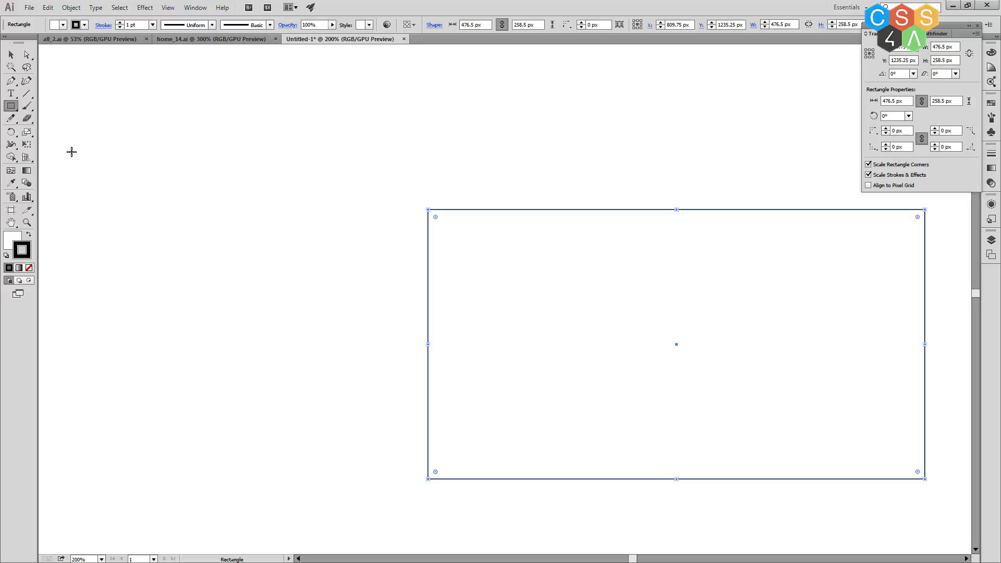
- Add an 851.5 × 26 px strip across the building's top and begin a rectangle above it
drag(61, 142, 852, 208)
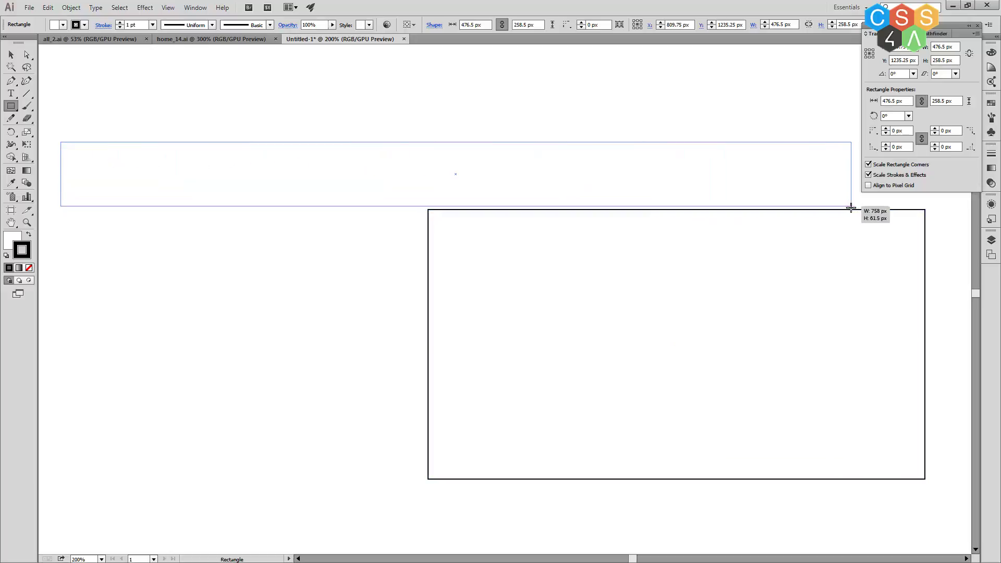
drag(852, 208, 949, 210)
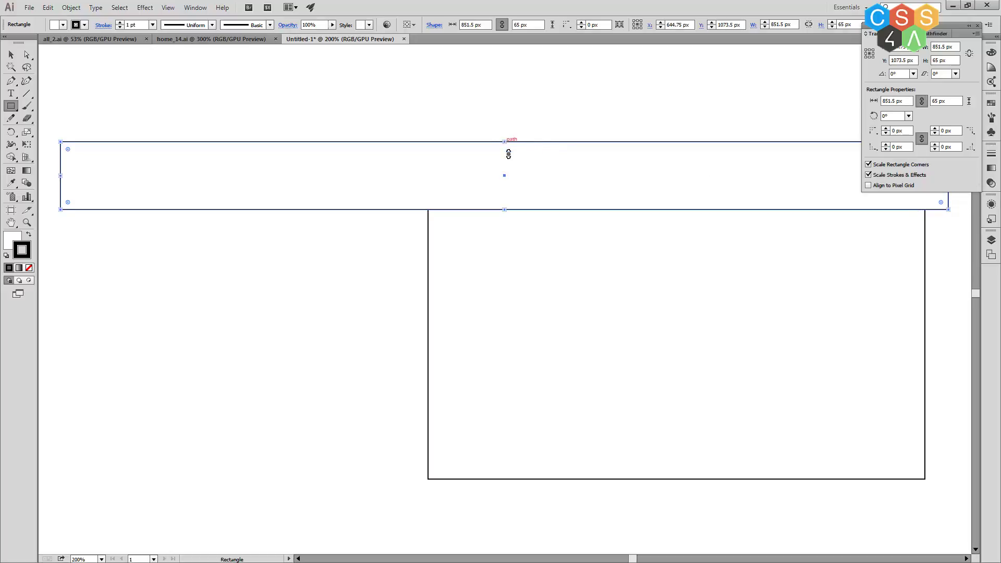
drag(508, 153, 508, 182)
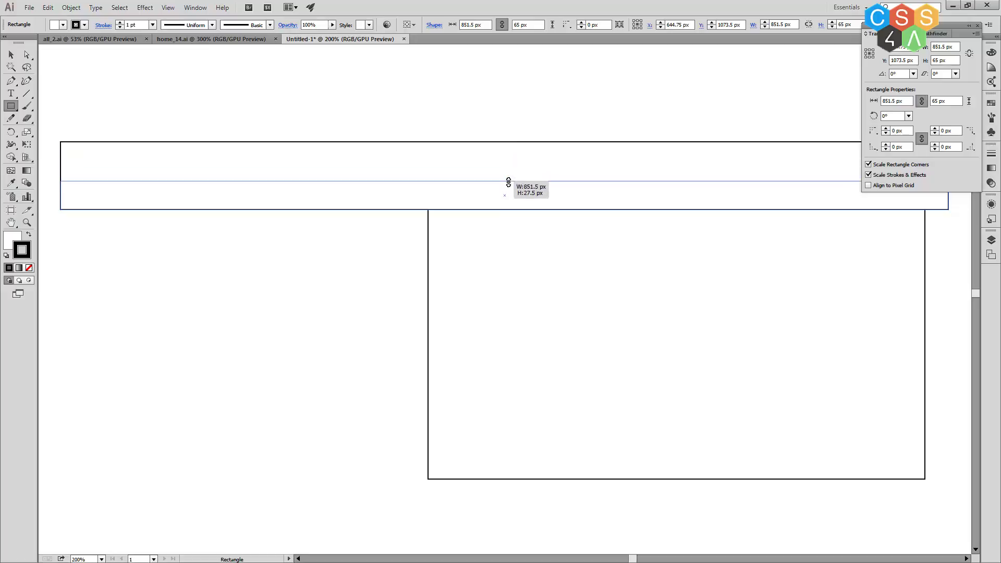
drag(512, 179, 510, 182)
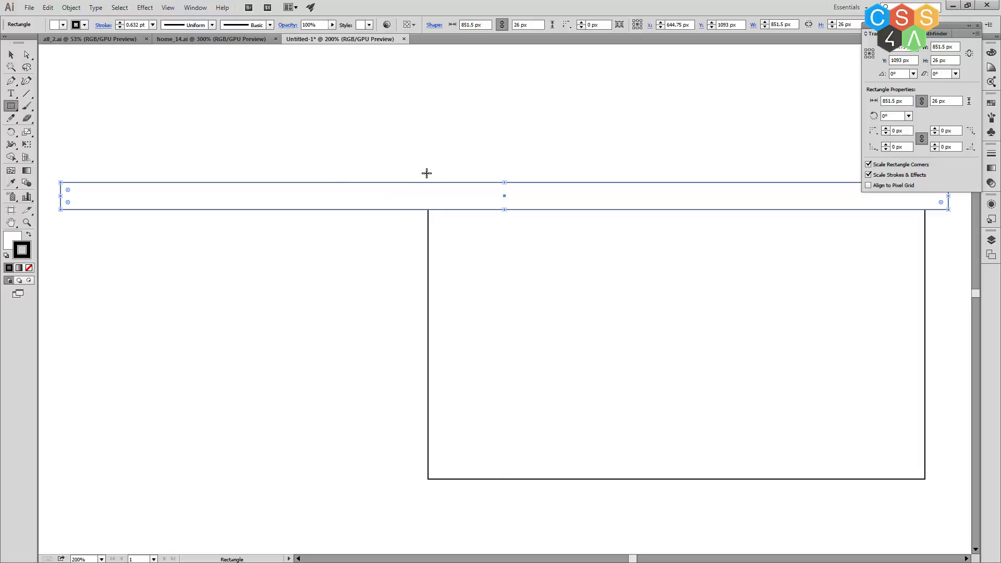
drag(456, 151, 796, 182)
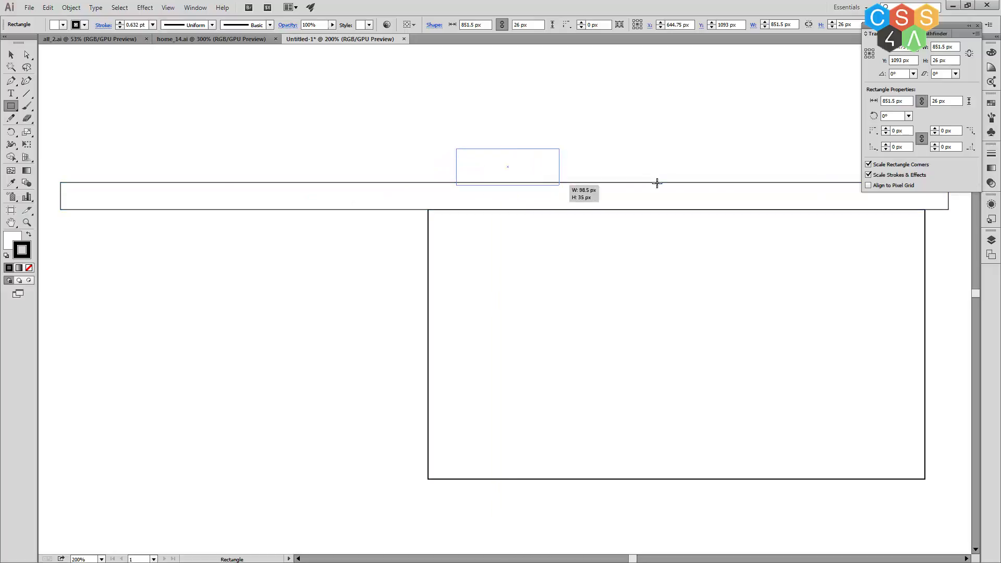
- Size the rectangle above the strip to 425 × 32.5 px, then clear the selection
drag(796, 184, 908, 183)
drag(921, 25, 925, 46)
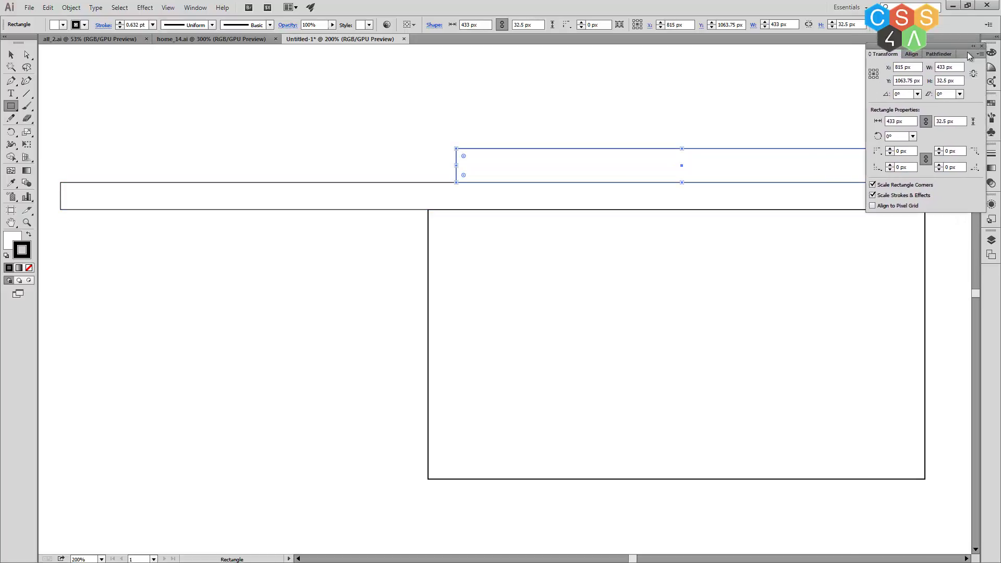
drag(953, 46, 956, 45)
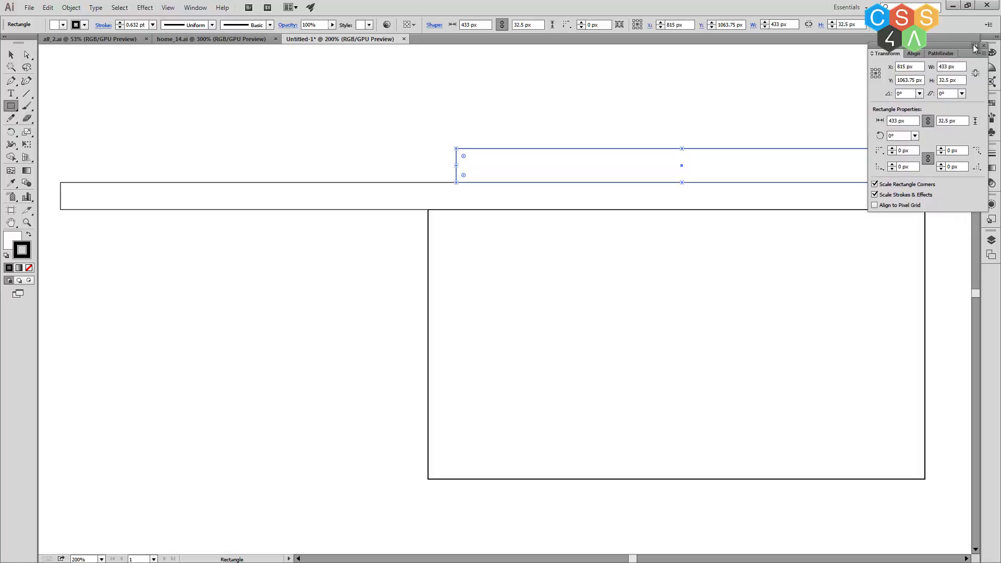
click(975, 48)
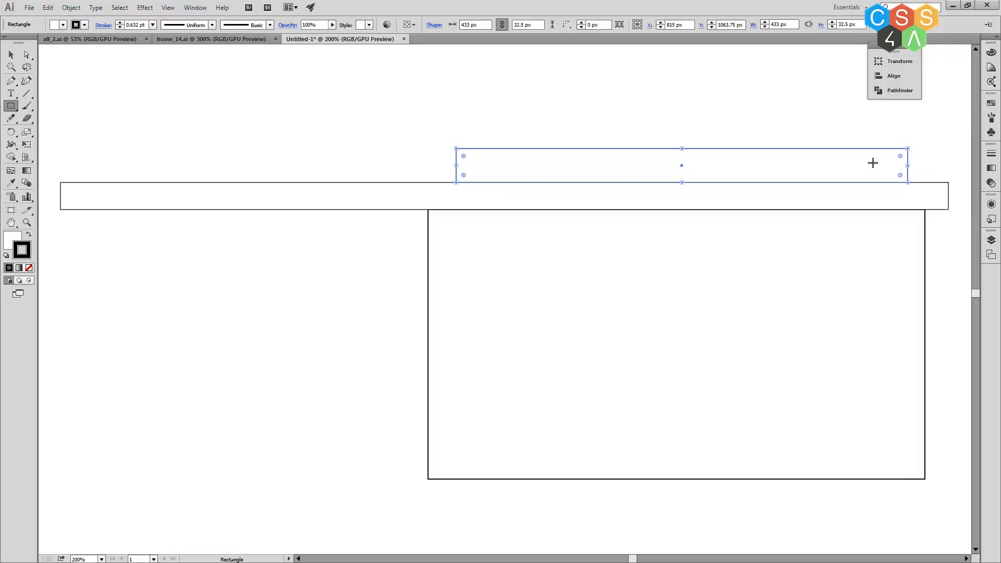
drag(908, 166, 900, 165)
key(v)
click(532, 124)
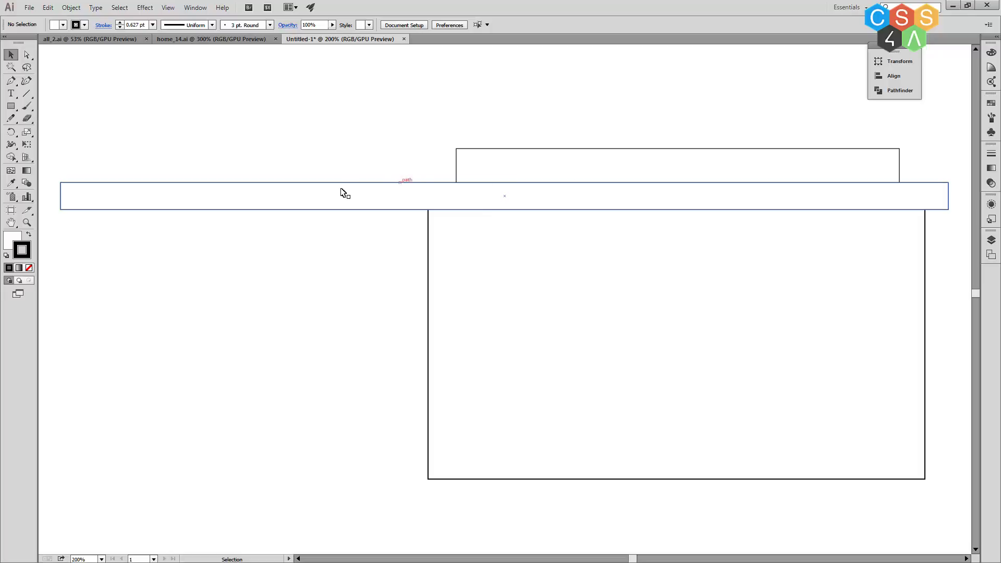
- Copy the long strip down to the base, resize it to 829 × 30.5 px and lower it 35.5 px
click(438, 205)
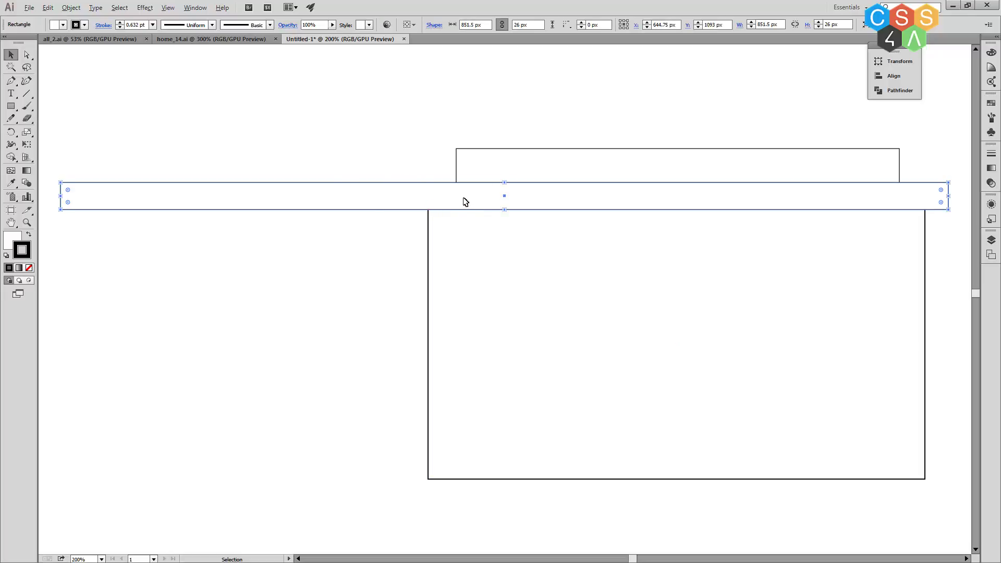
mouse_move(465, 202)
mouse_down()
mouse_move(423, 516)
mouse_move(427, 499)
mouse_up()
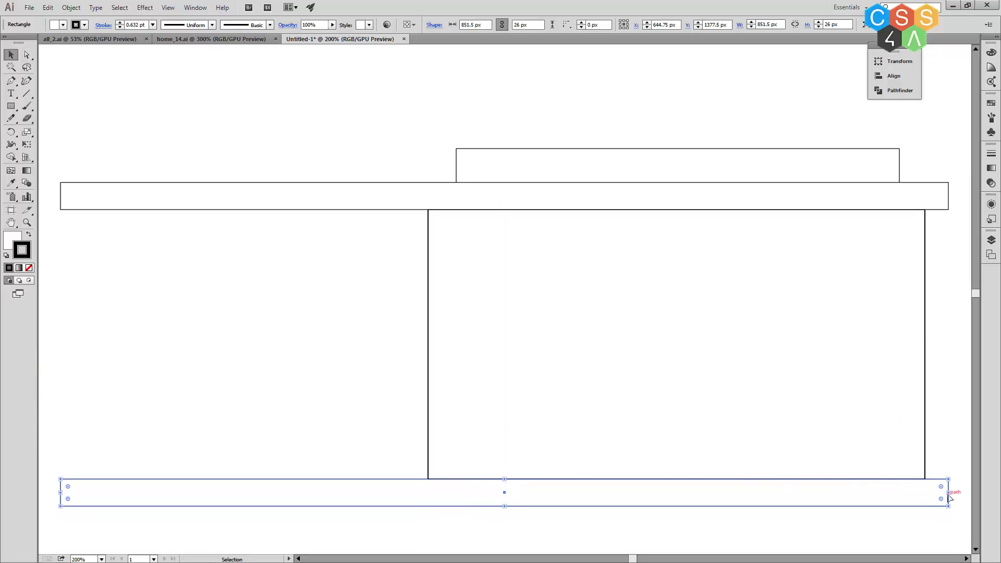
drag(952, 493, 925, 496)
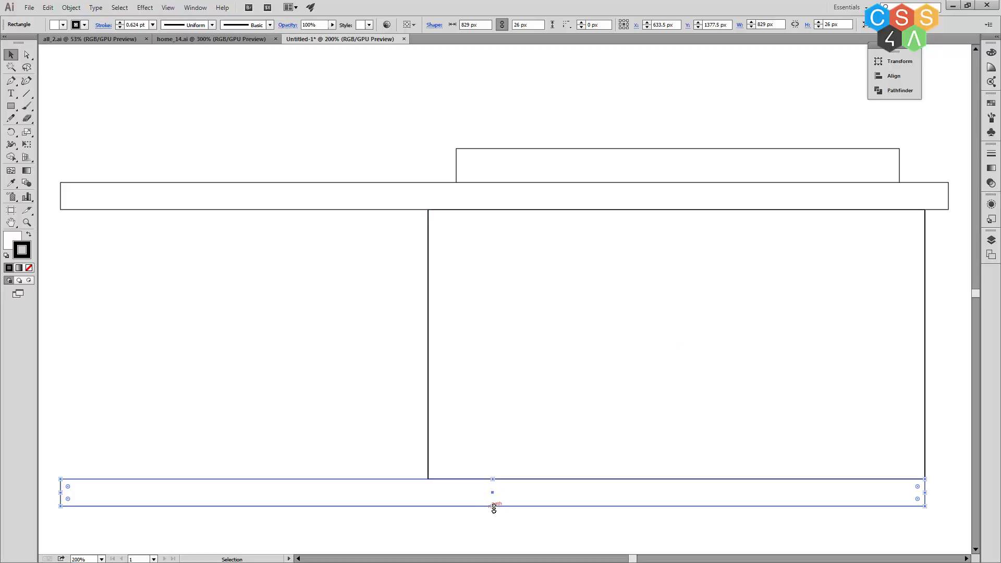
drag(493, 506, 493, 510)
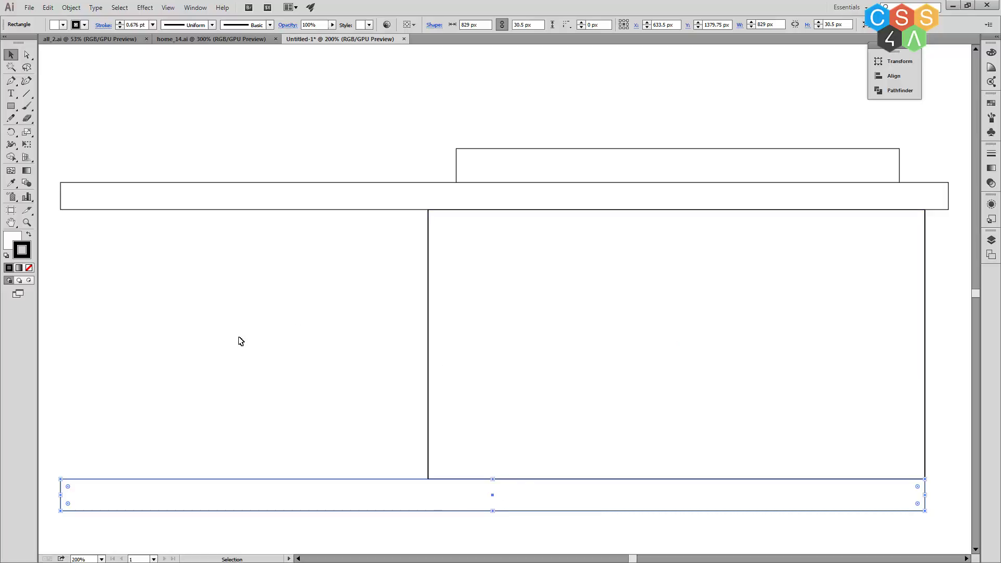
click(11, 105)
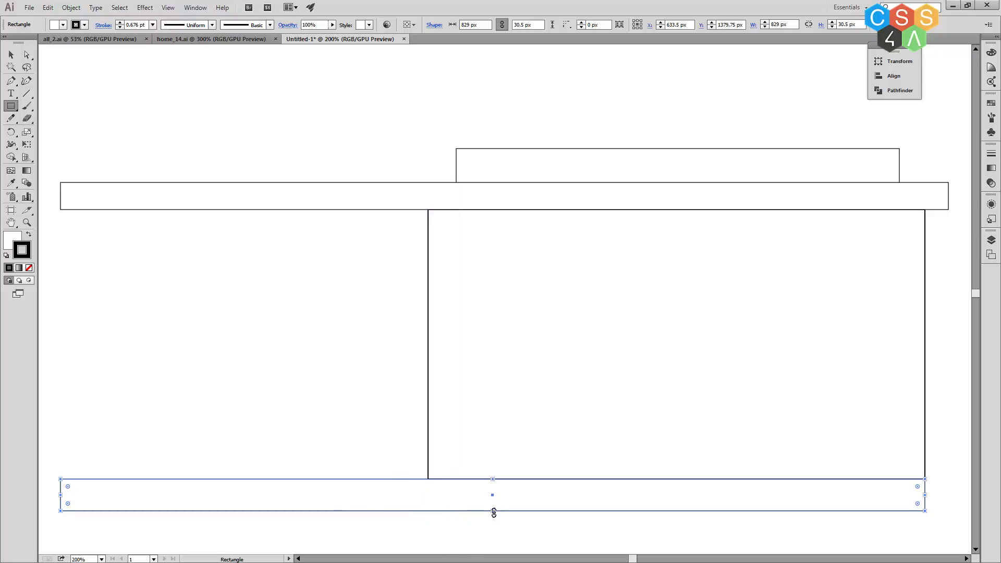
key(v)
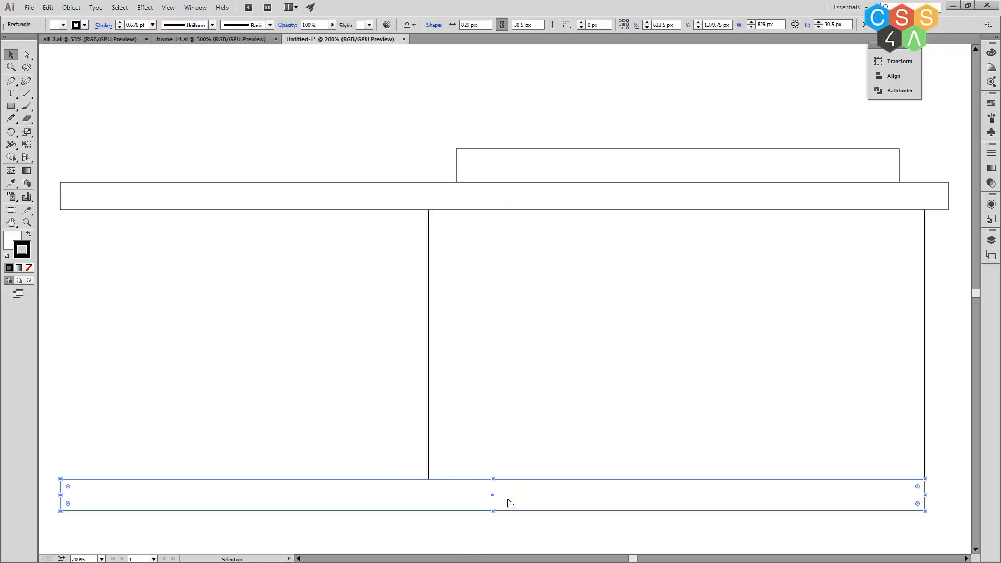
drag(510, 503, 512, 536)
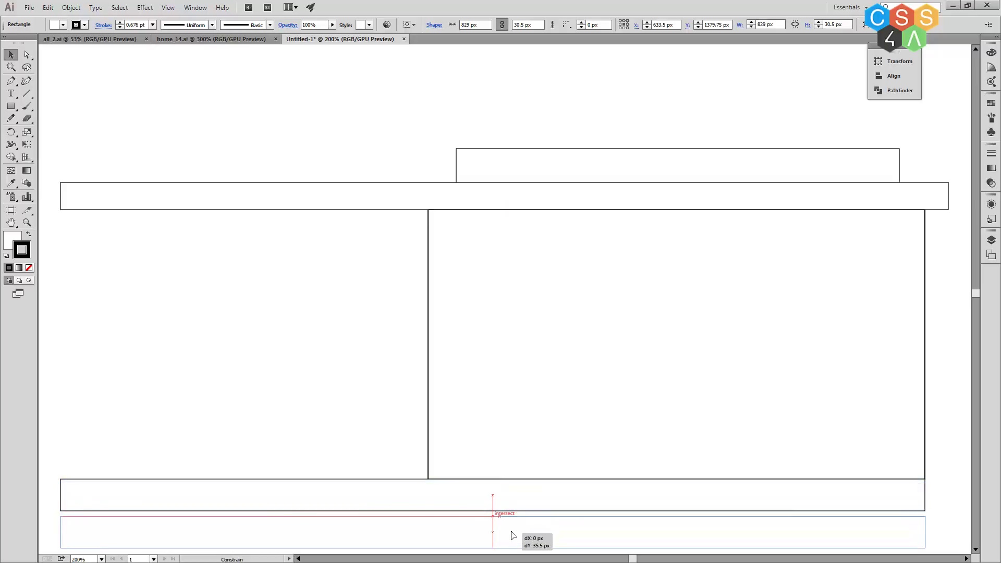
- Duplicate the top strip onto the building's base, narrow it, and tuck the 829 px band beneath it
click(502, 197)
drag(501, 198, 483, 493)
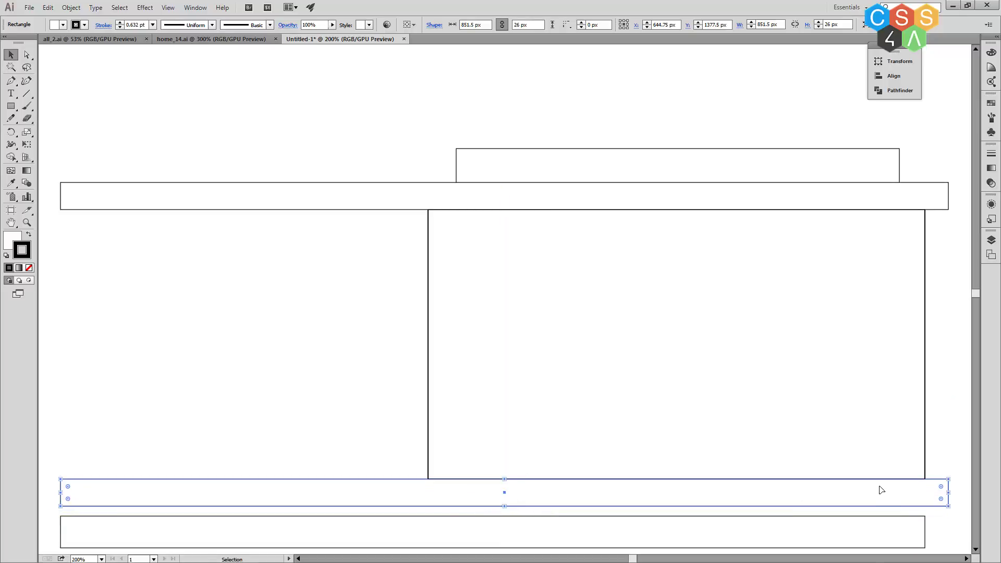
drag(949, 492, 925, 493)
click(868, 540)
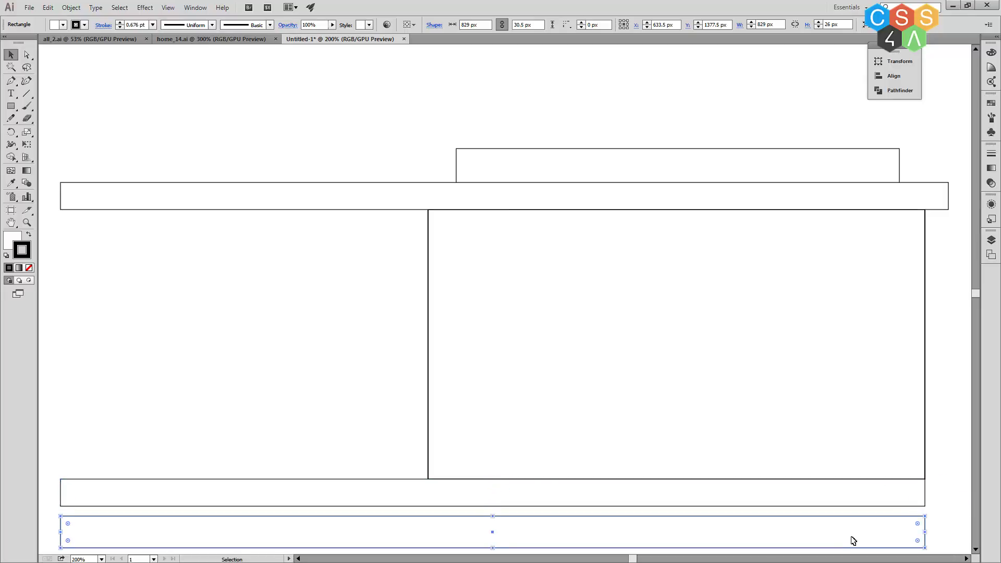
drag(853, 540, 849, 530)
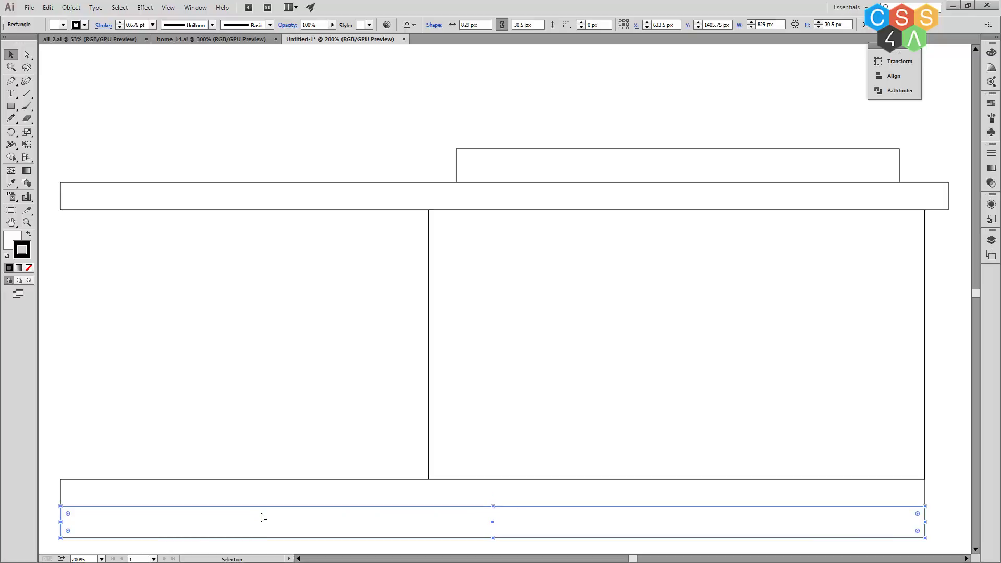
scroll(391, 476, down, 1)
scroll(397, 476, down, 1)
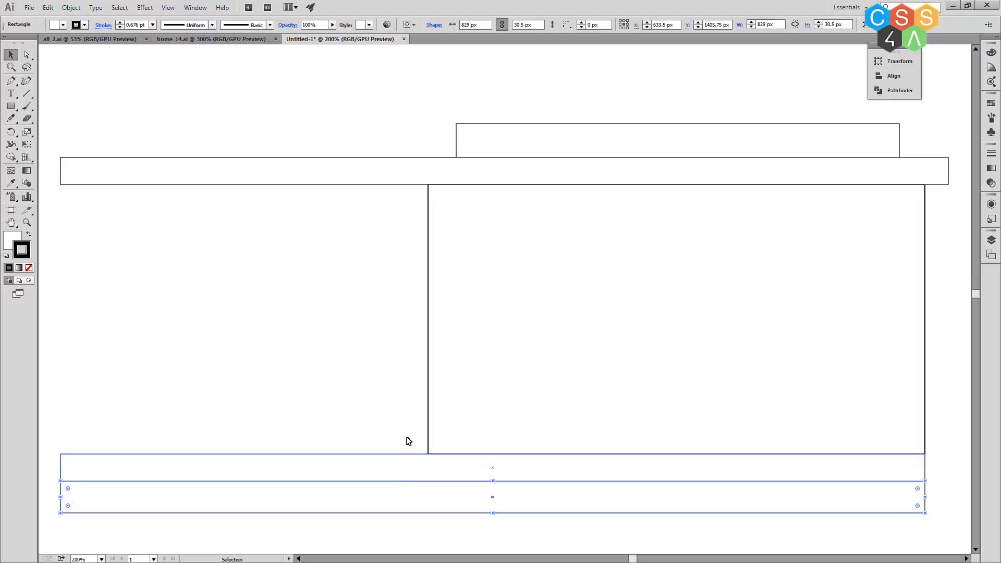
- Draw a 414 × 194 px window rectangle inside the right block, resting on the floor line
click(11, 106)
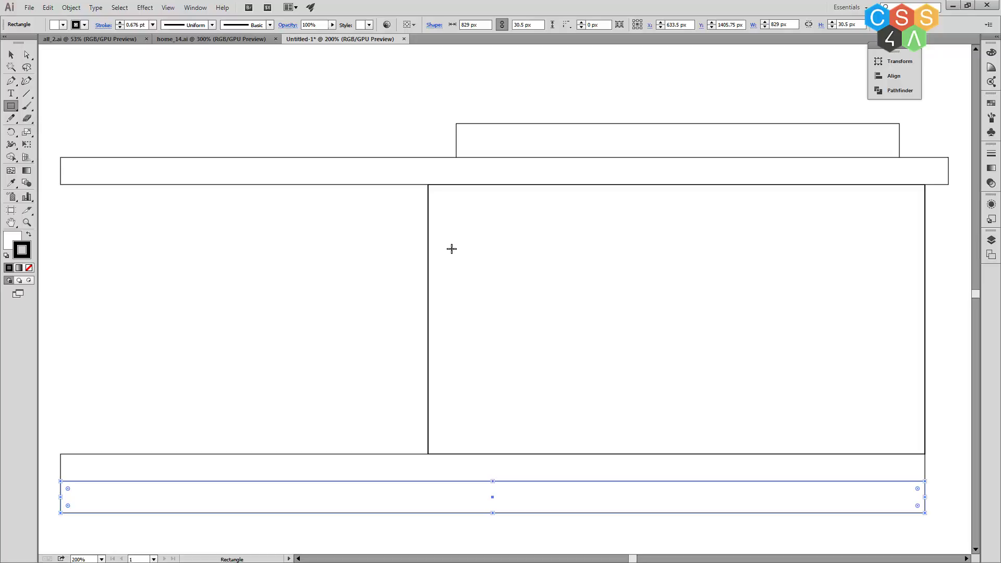
mouse_move(452, 253)
mouse_down()
mouse_move(887, 451)
mouse_move(925, 455)
mouse_move(877, 457)
mouse_move(899, 454)
mouse_move(886, 454)
mouse_up()
key(v)
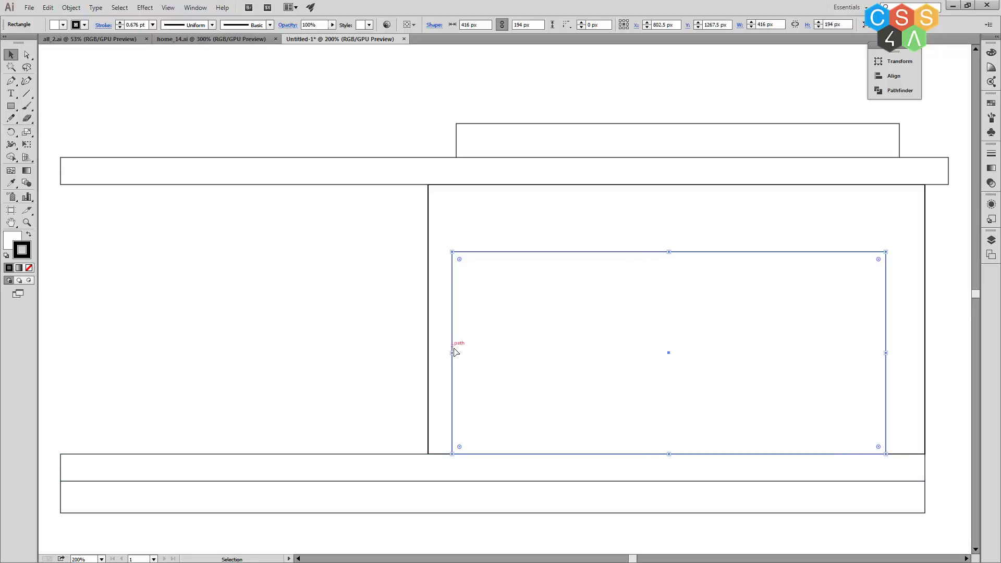
drag(452, 353, 454, 353)
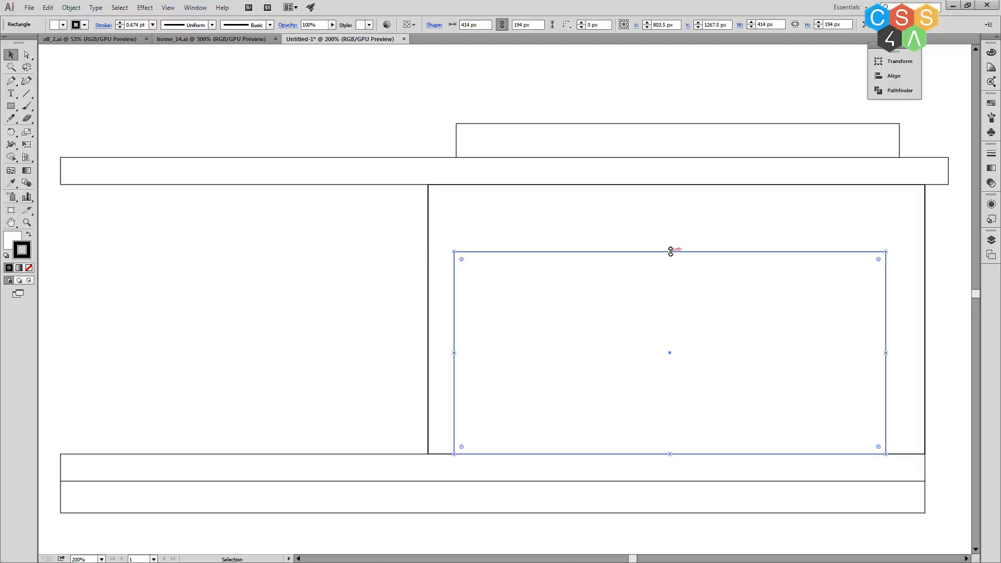
drag(670, 252, 671, 252)
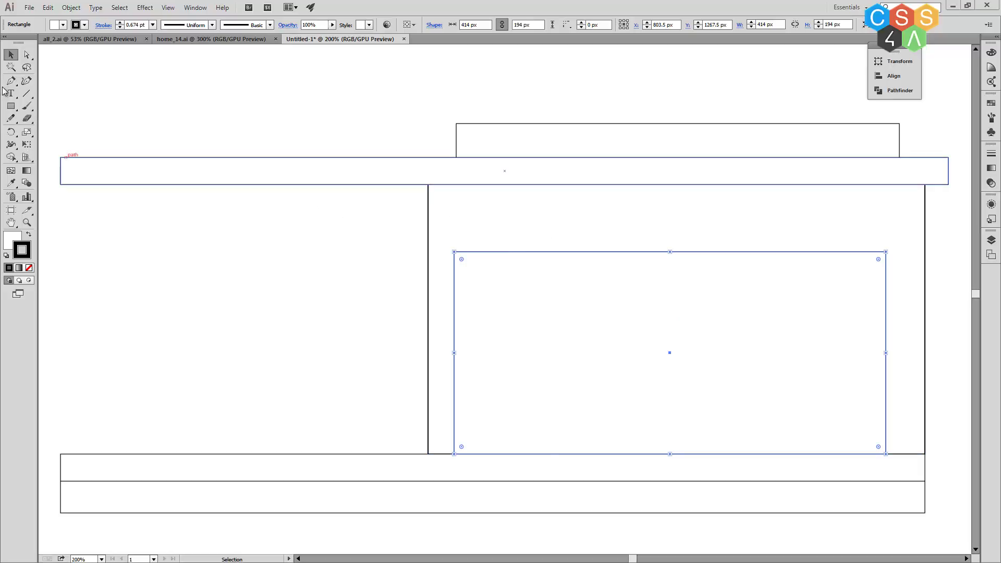
click(11, 106)
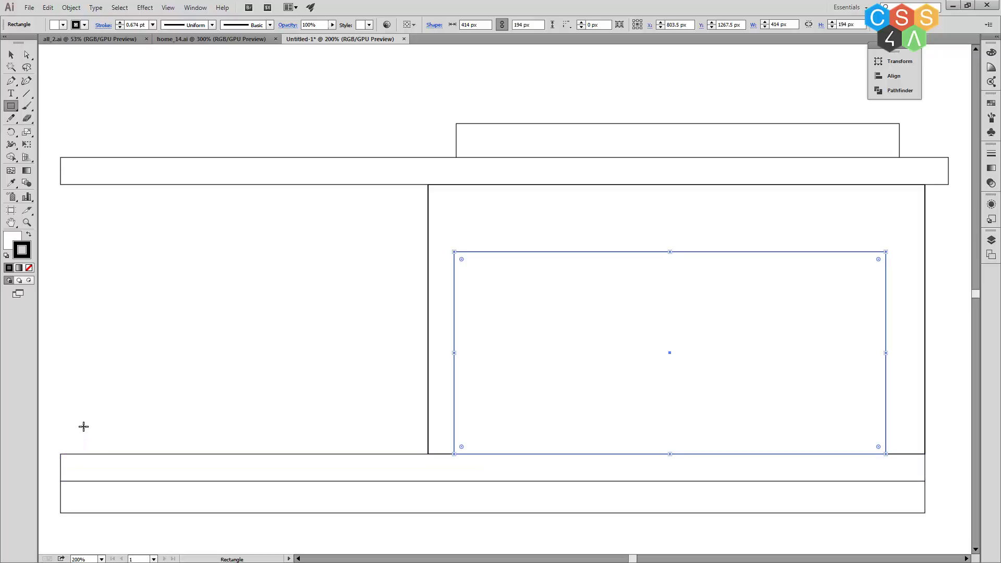
- Draw a small 72 × 24 px block on the floor line at the building's far left
mouse_move(84, 427)
mouse_down()
mouse_move(158, 454)
mouse_move(124, 429)
mouse_up()
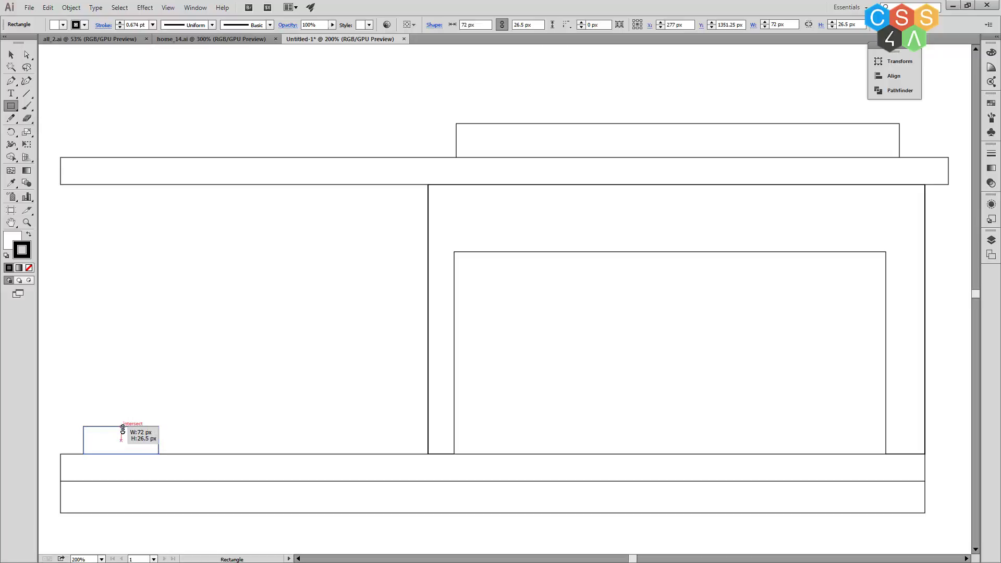
drag(123, 429, 123, 431)
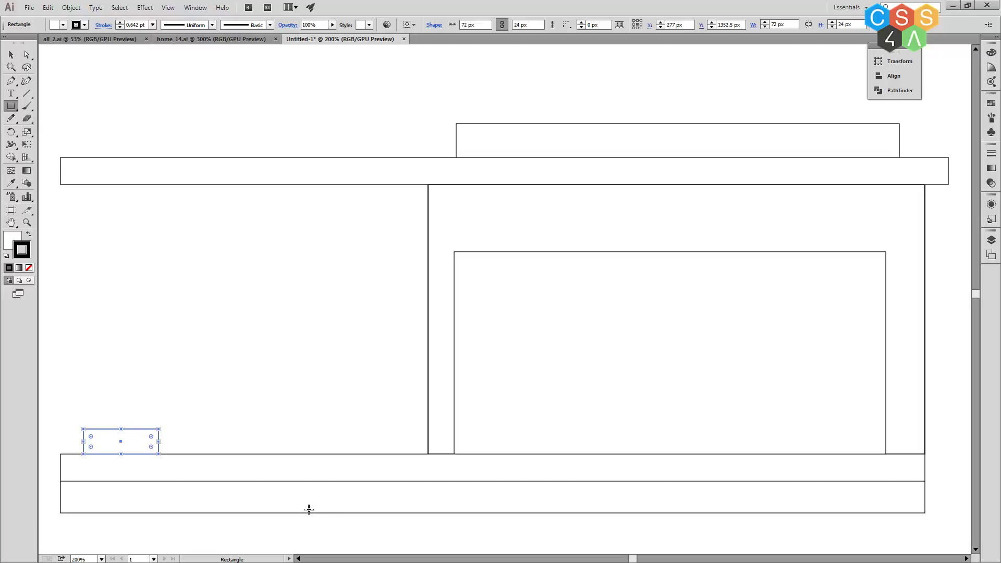
key(v)
click(345, 533)
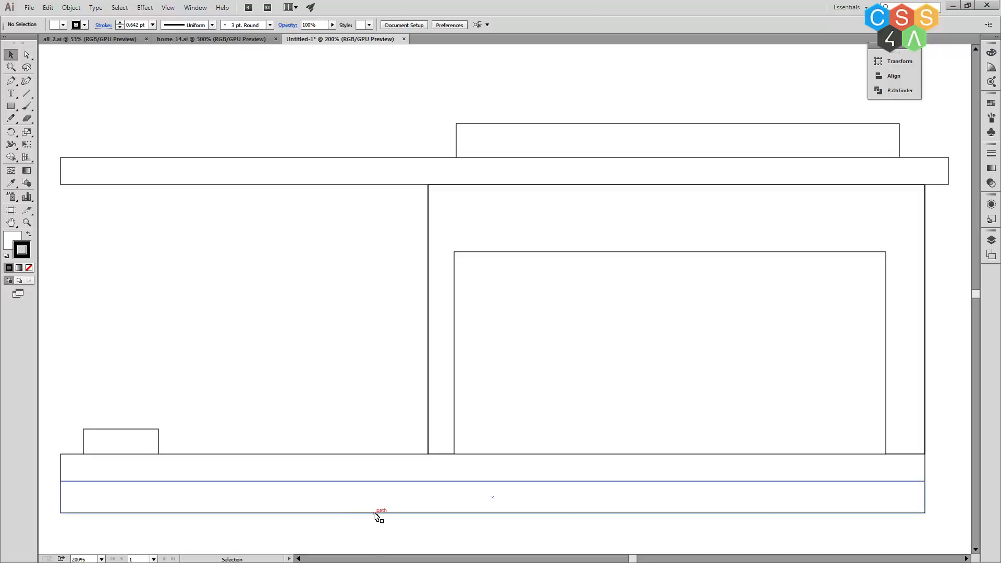
click(11, 106)
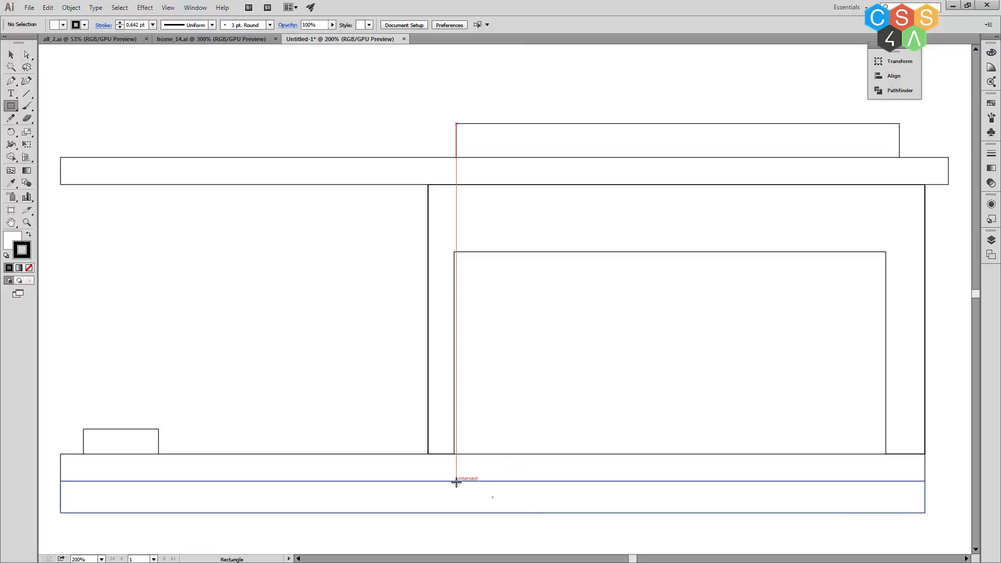
- Draw a 99 × 30.5 px block in the bottom strip under the window, checking against home_14.ai
drag(453, 481, 558, 513)
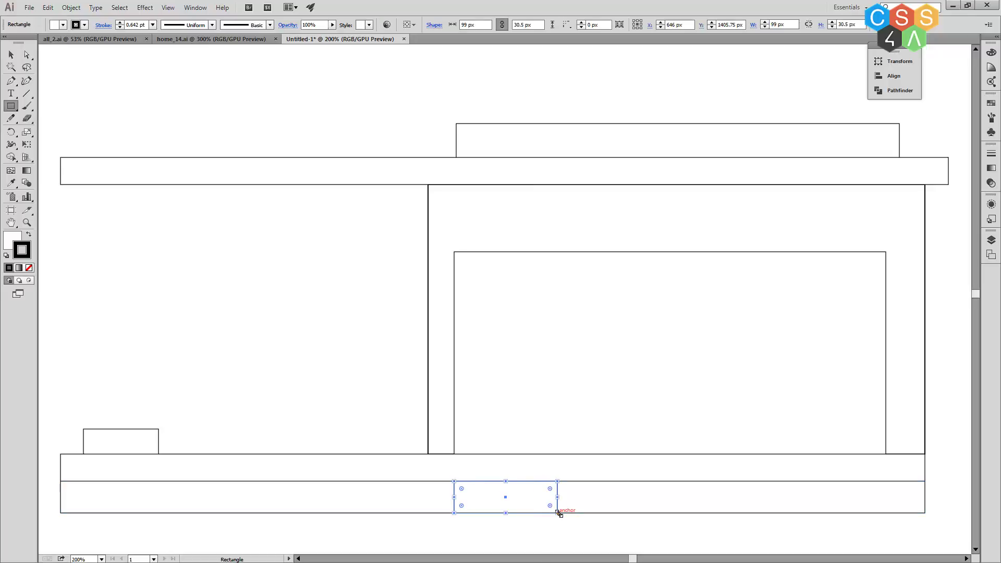
click(247, 49)
click(546, 309)
click(198, 39)
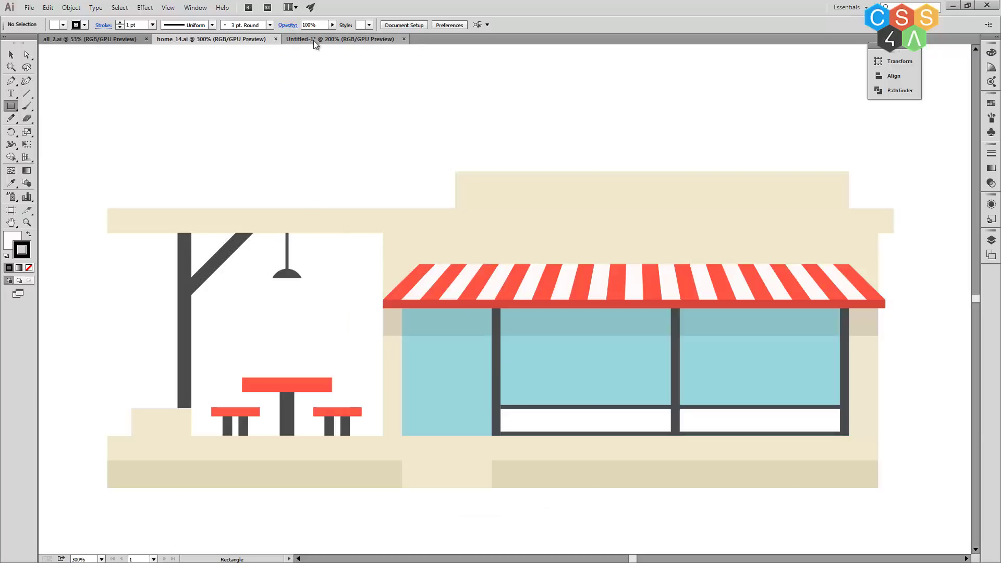
click(314, 40)
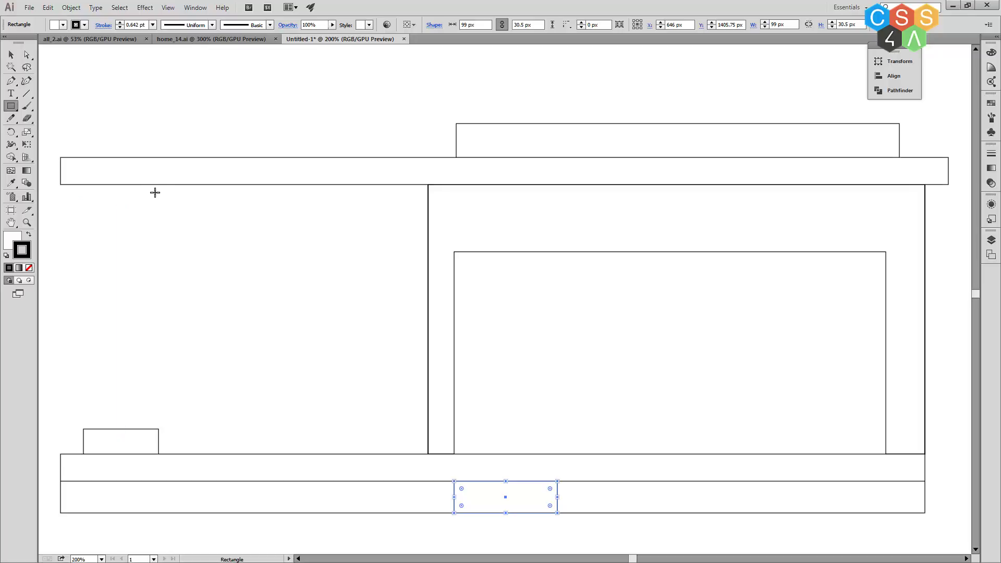
- Draw a thin 8.5 × 234.5 px post from the top bar down to the small left block
drag(159, 185, 149, 427)
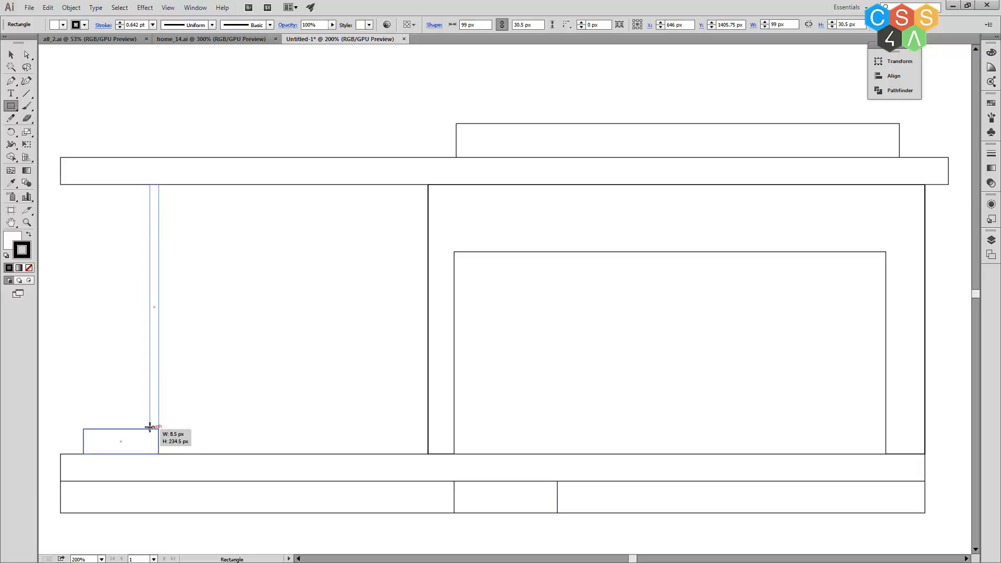
drag(149, 427, 150, 428)
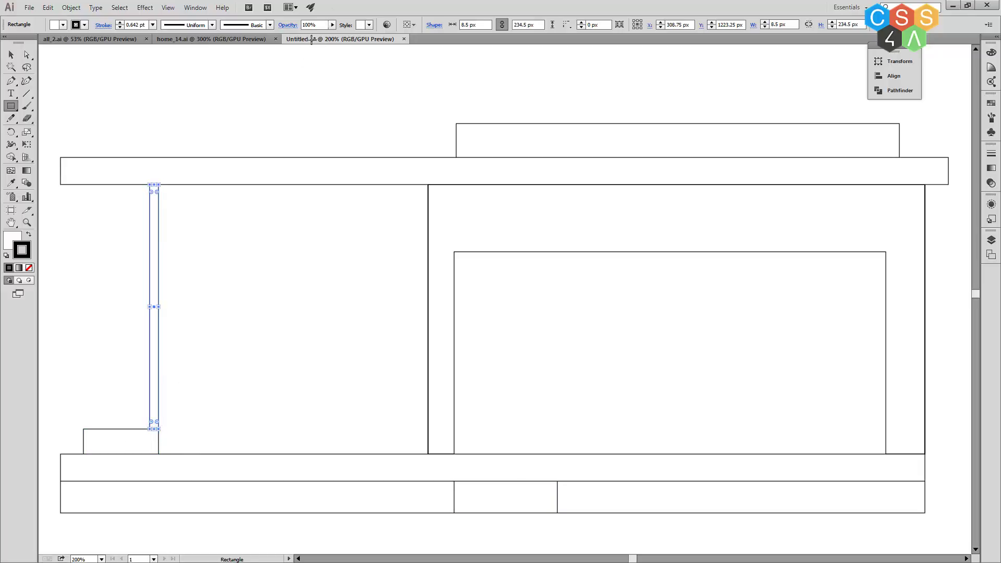
key(v)
click(269, 119)
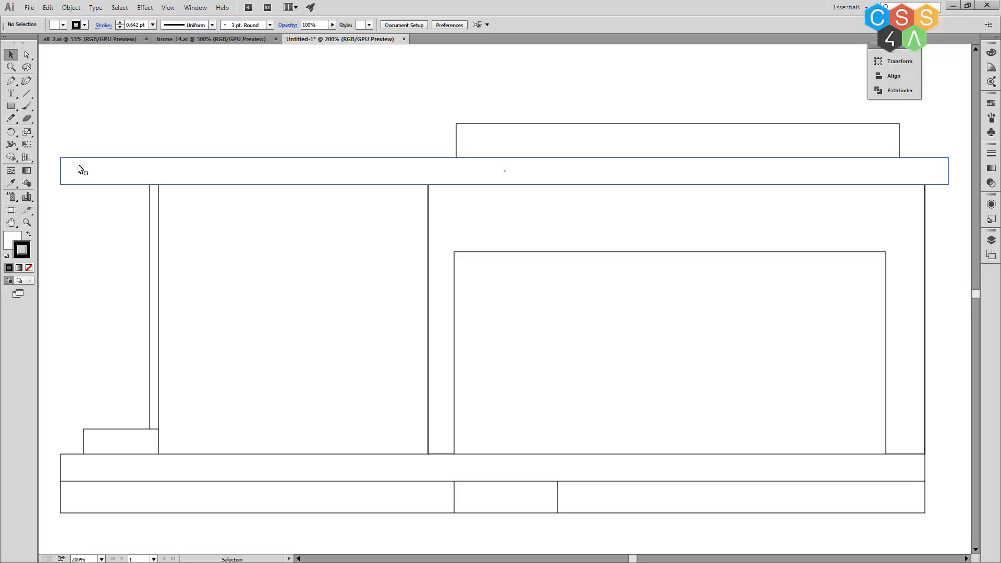
- Copy the post, rotate it about -40°, and shorten it into a diagonal brace under the top strip
click(11, 106)
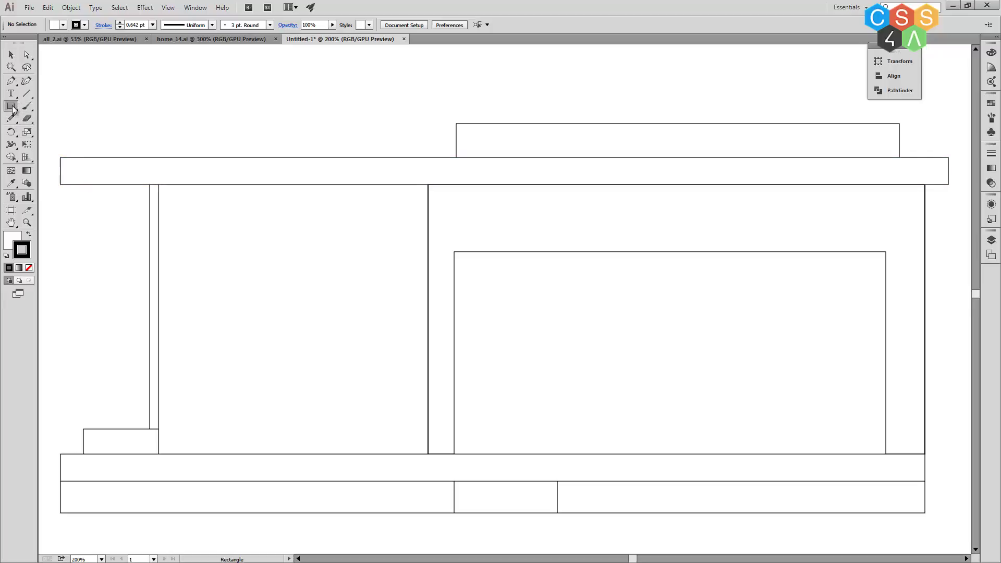
key(v)
click(157, 231)
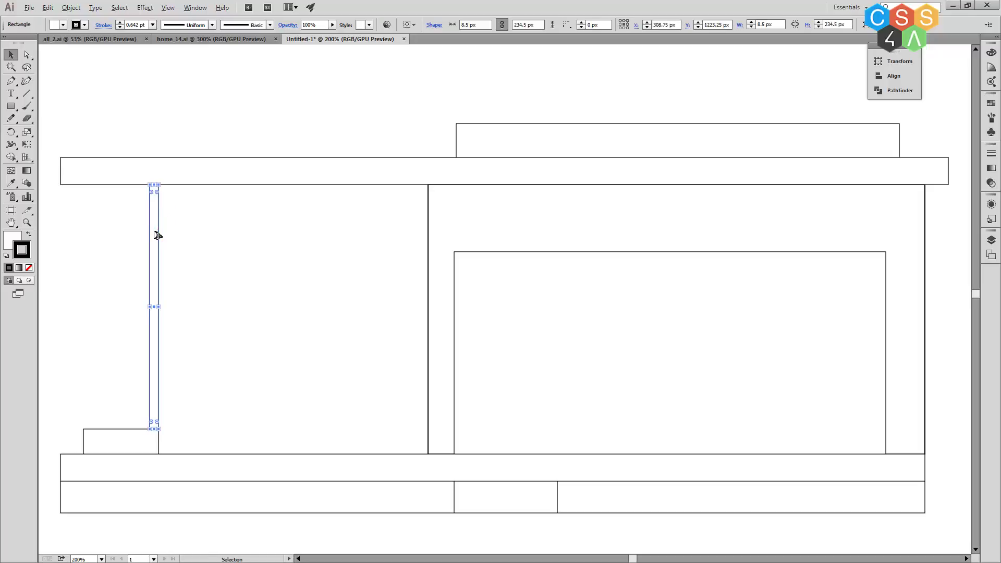
drag(157, 232, 201, 238)
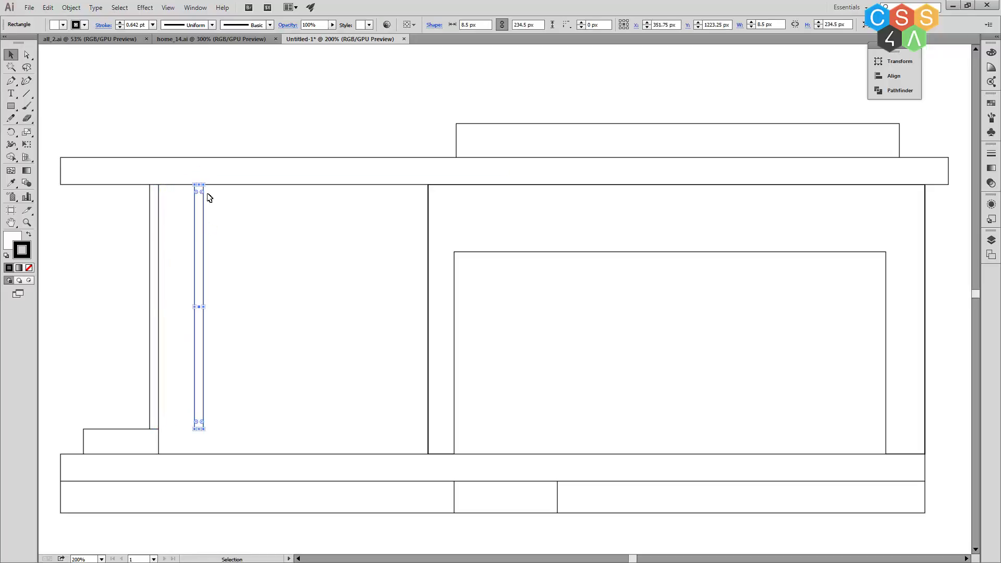
drag(208, 183, 254, 246)
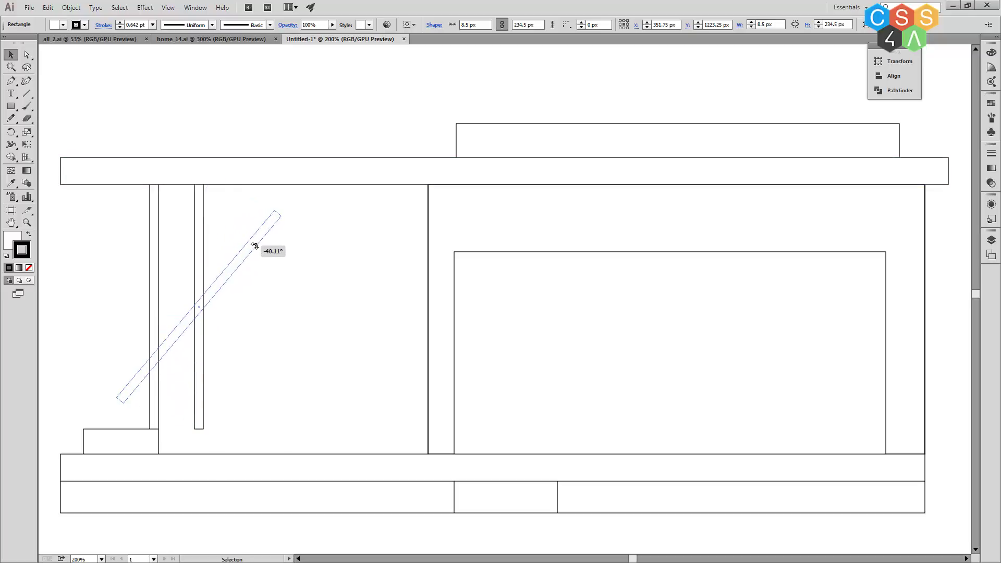
mouse_move(254, 245)
mouse_down()
mouse_move(213, 184)
mouse_move(183, 234)
mouse_up()
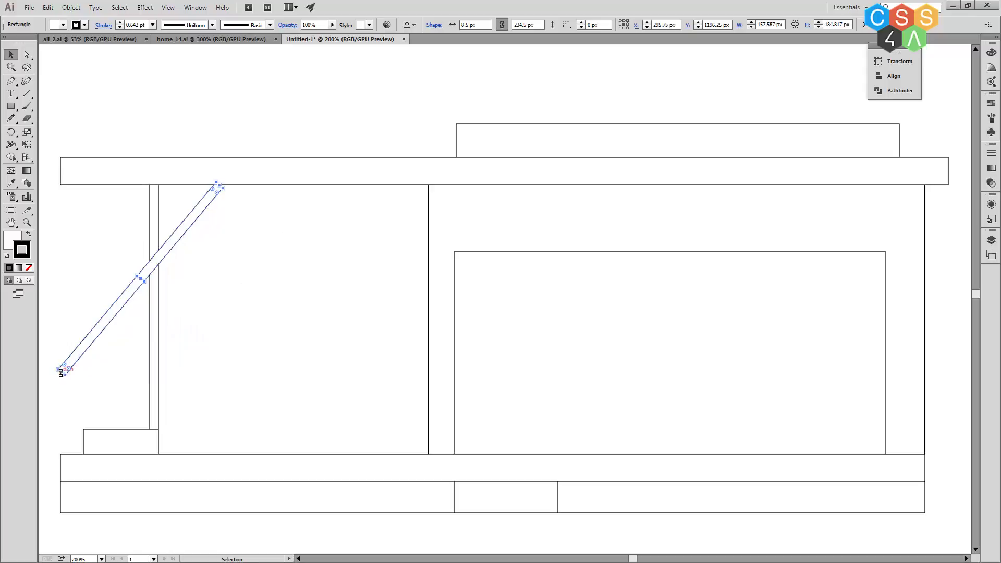
drag(62, 372, 157, 269)
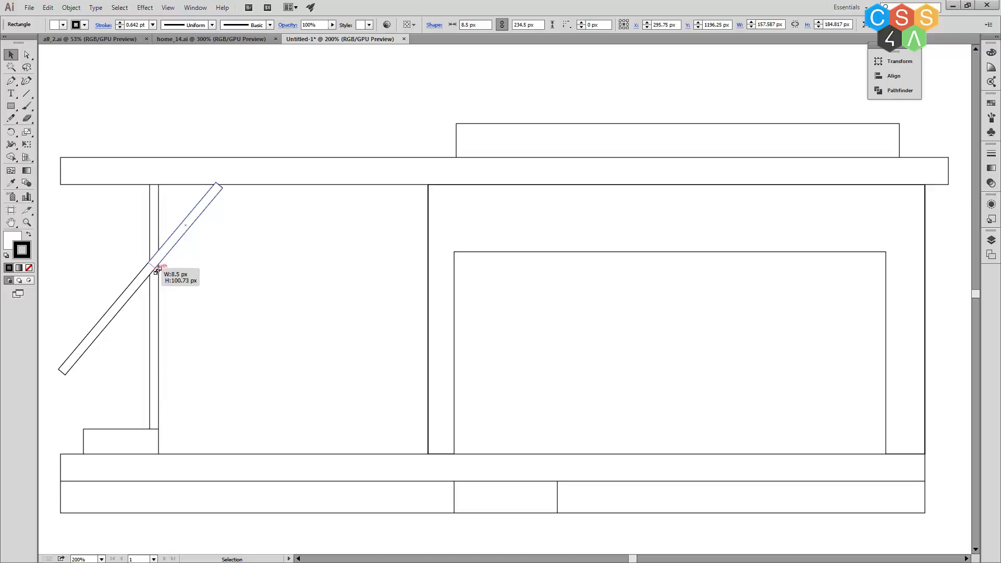
drag(157, 270, 157, 269)
- Tilt the diagonal brace slightly and nudge it up-right toward the roof beam
alt+scroll(155, 186, up, 2)
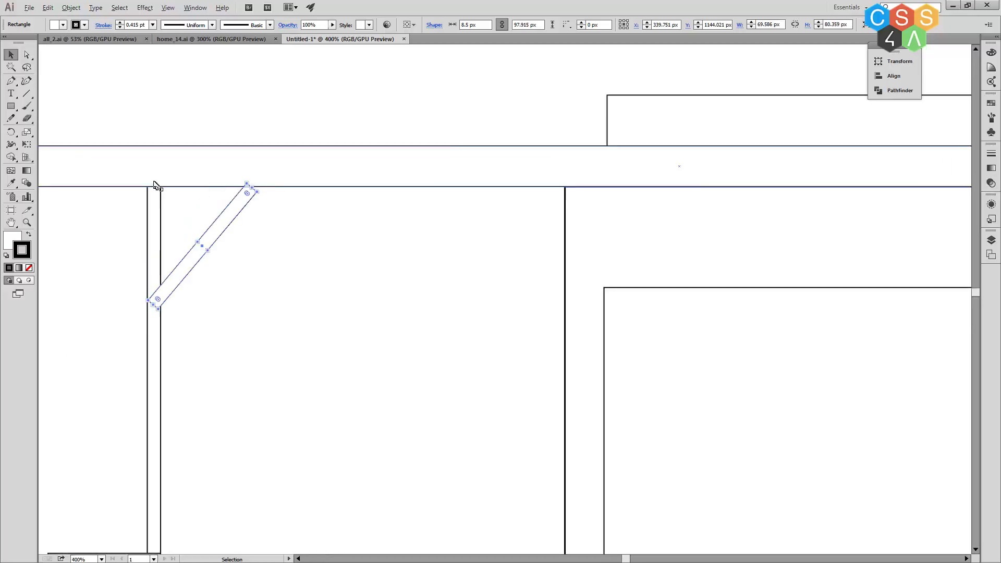
drag(298, 197, 311, 205)
drag(228, 266, 237, 255)
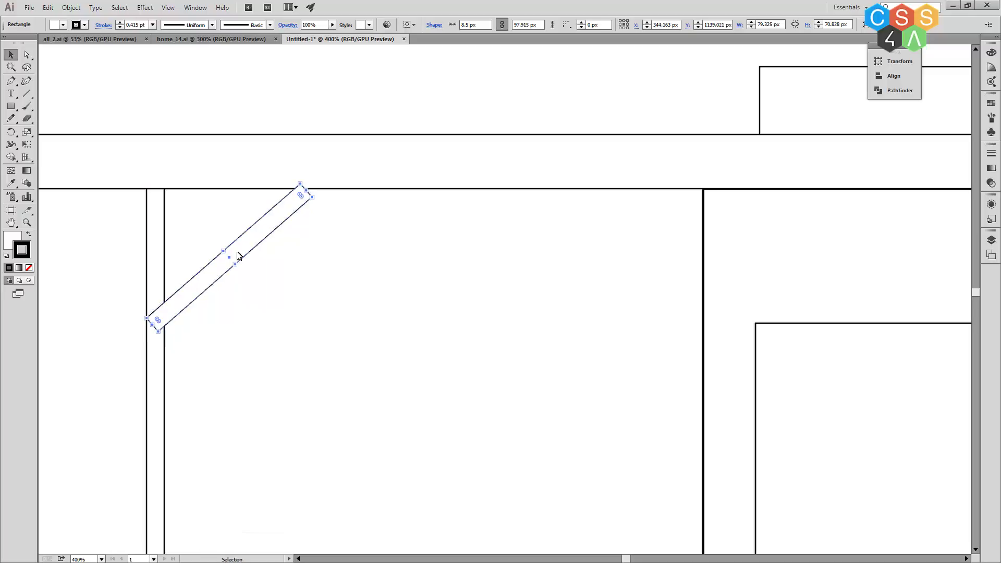
click(214, 102)
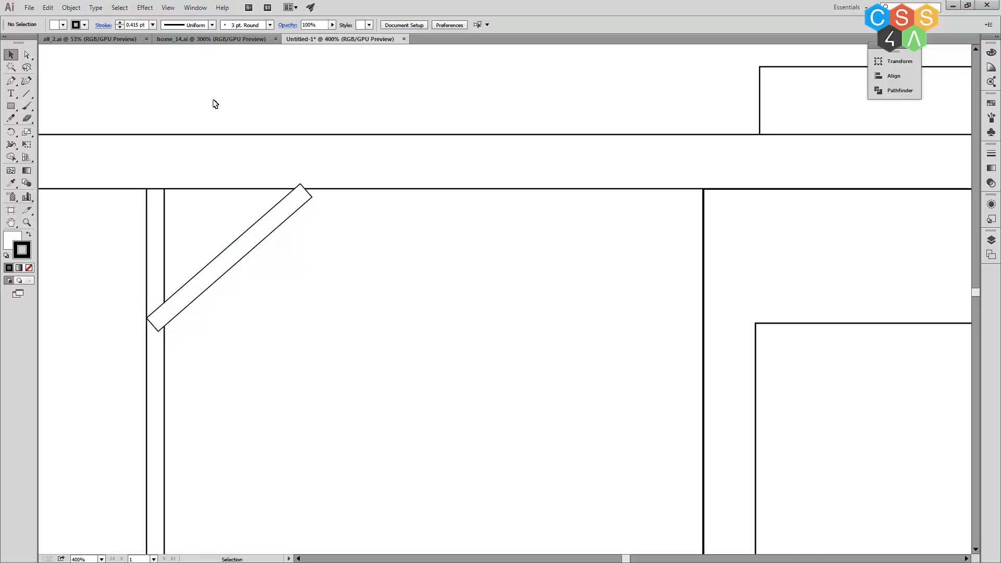
- With Direct Selection, drag the brace's top corner anchor along the bar onto the post
click(26, 54)
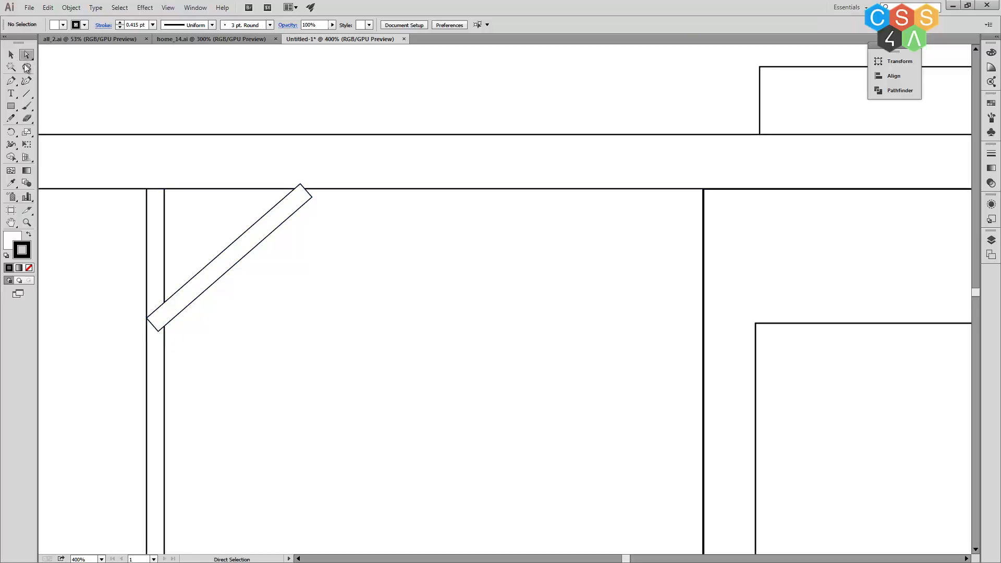
click(301, 187)
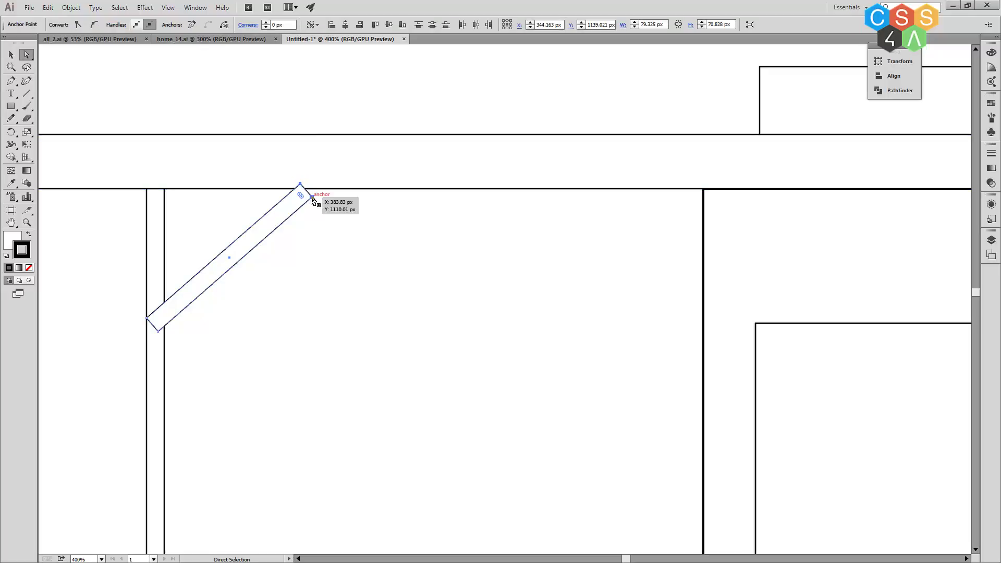
drag(310, 203, 309, 204)
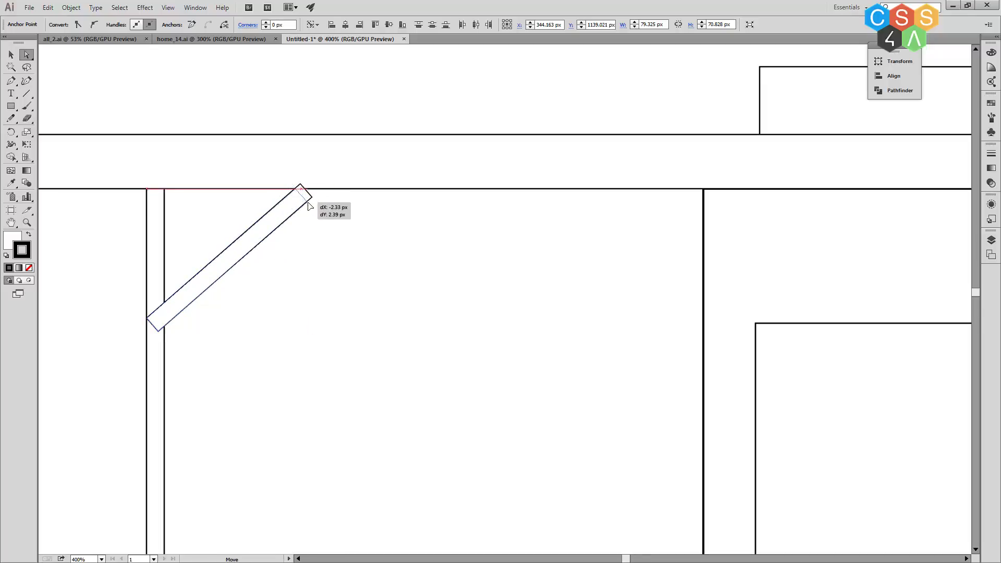
drag(310, 203, 320, 191)
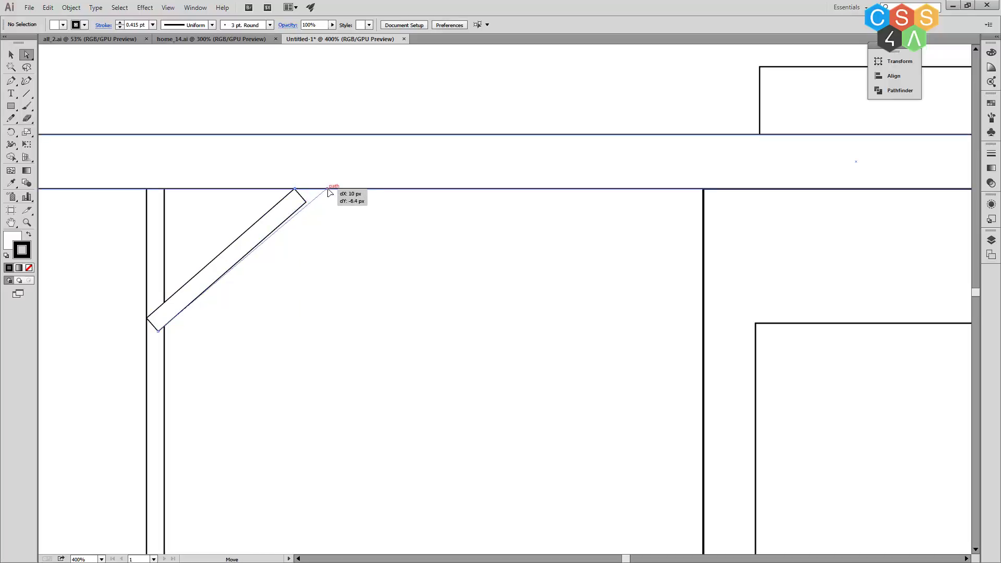
drag(320, 191, 323, 193)
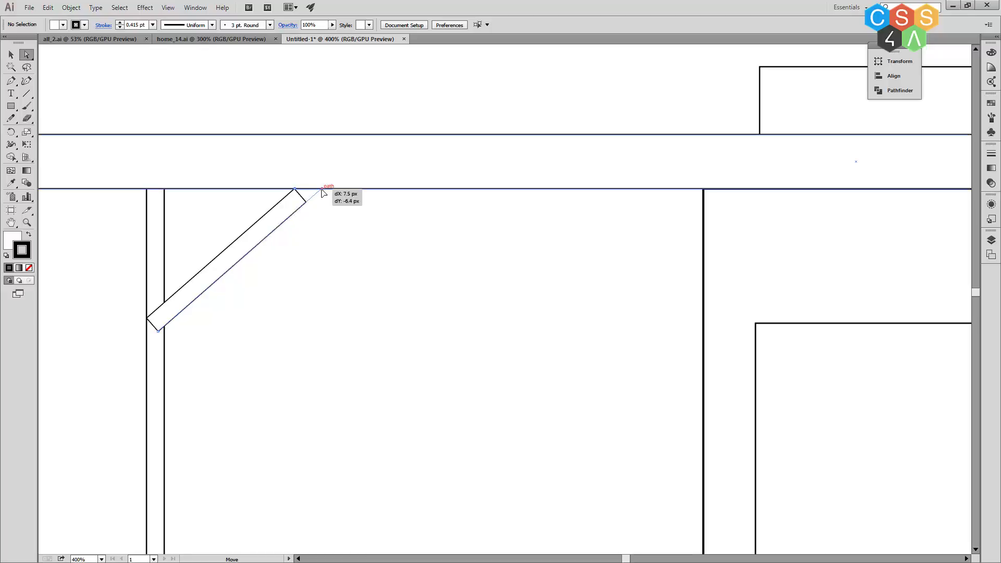
drag(323, 193, 324, 195)
click(333, 221)
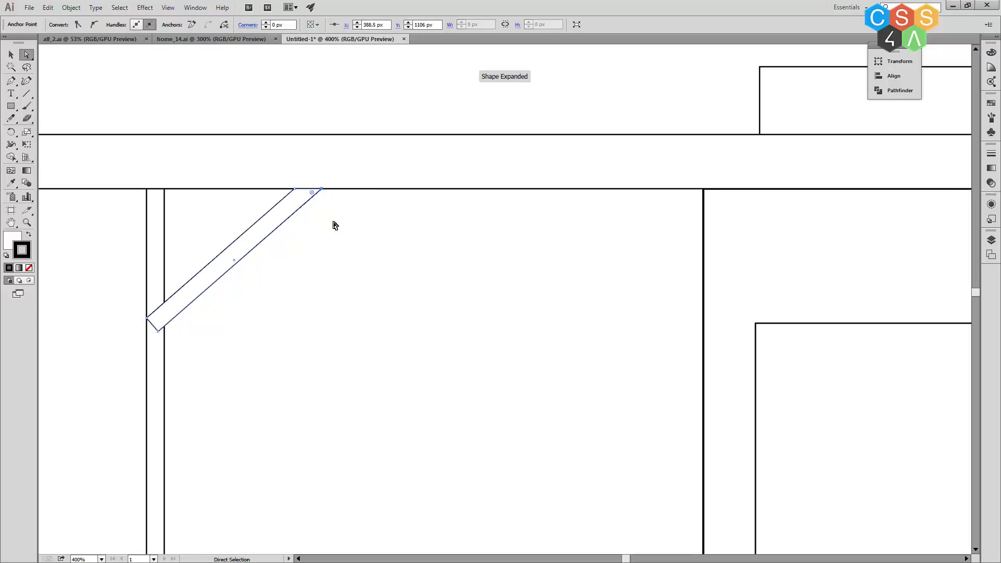
alt+scroll(238, 284, down, 2)
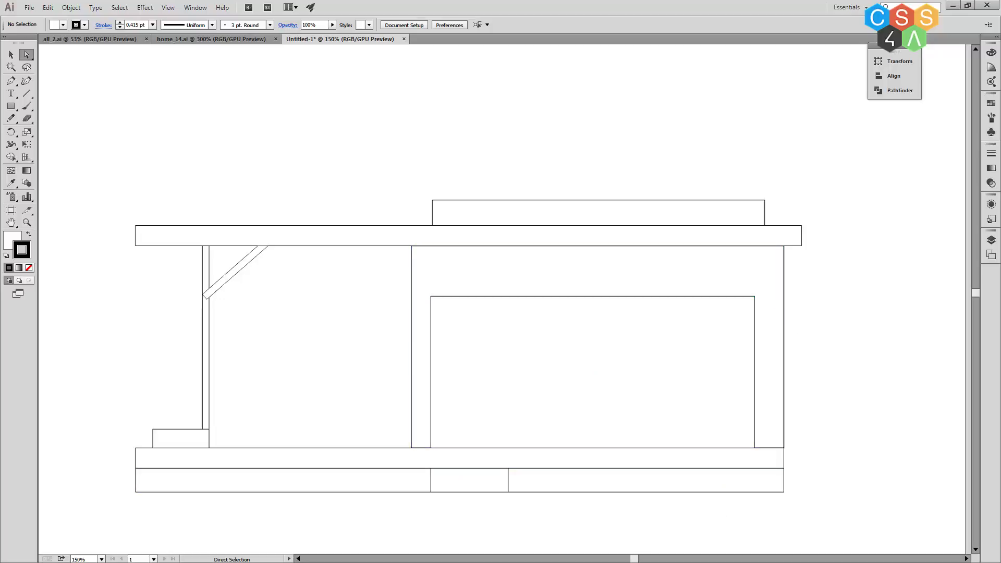
drag(732, 110, 655, 87)
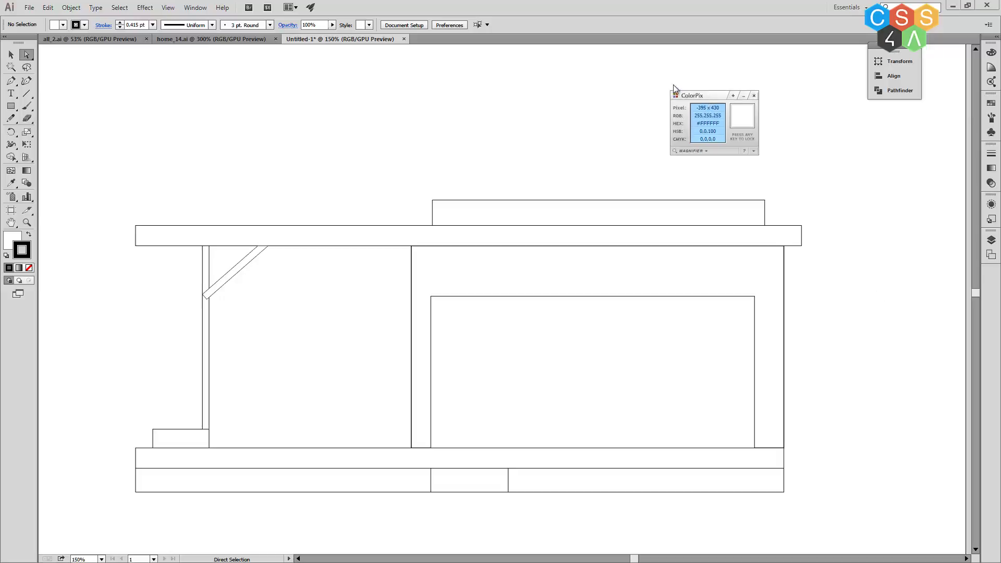
click(203, 39)
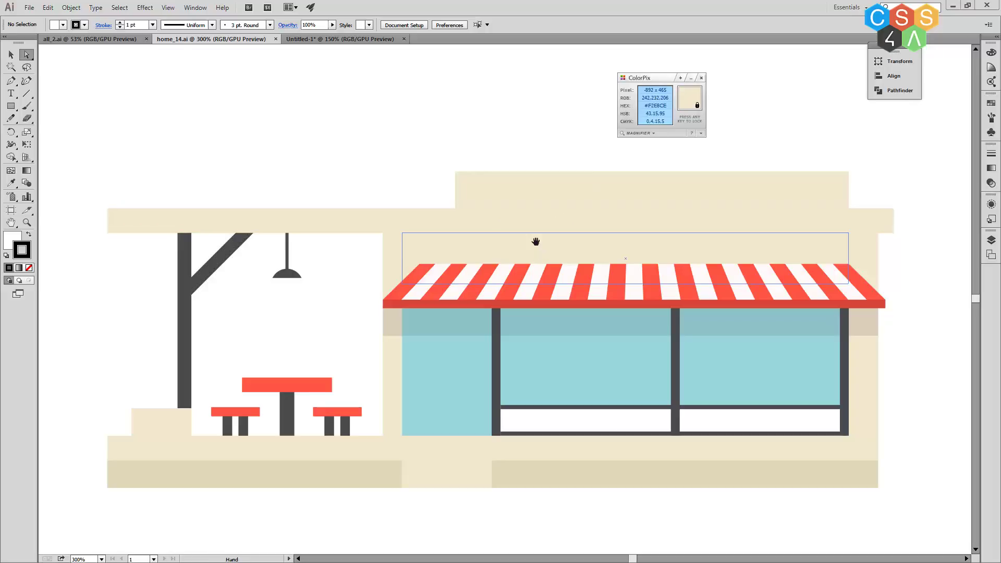
click(339, 39)
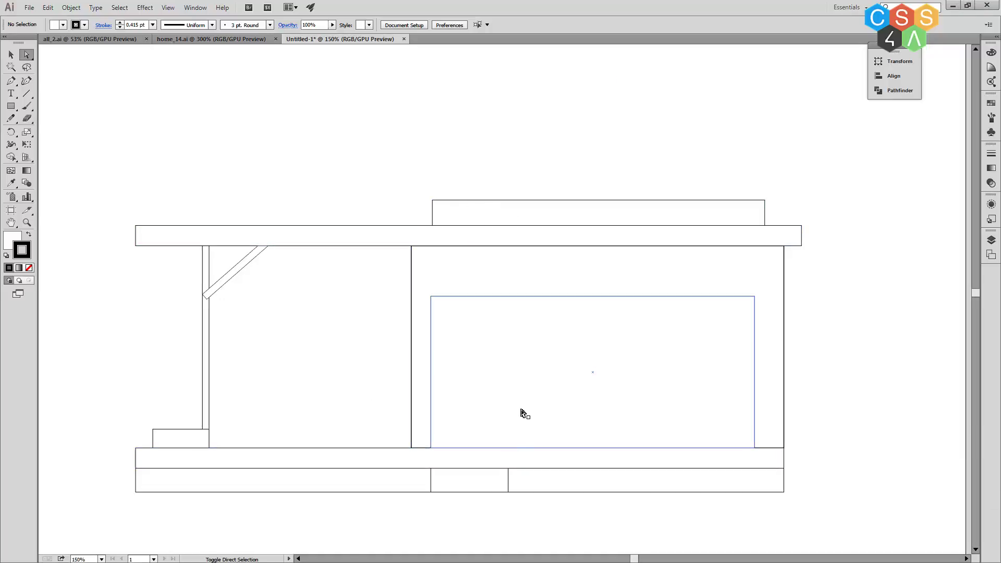
- Fill the small base block, wall frame and roof bars beige F2E8CE with no outline
click(493, 483)
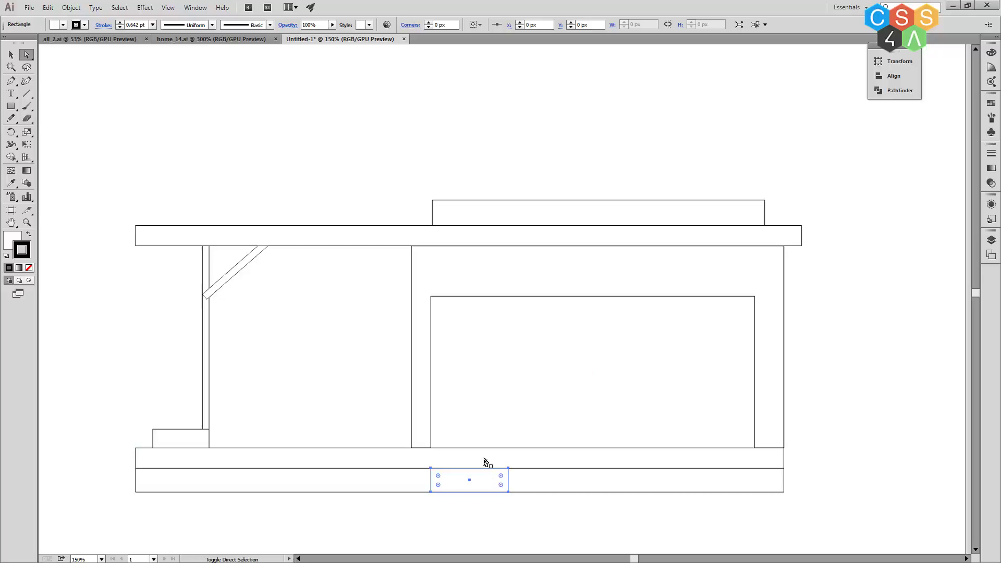
shift+click(464, 268)
shift+click(491, 233)
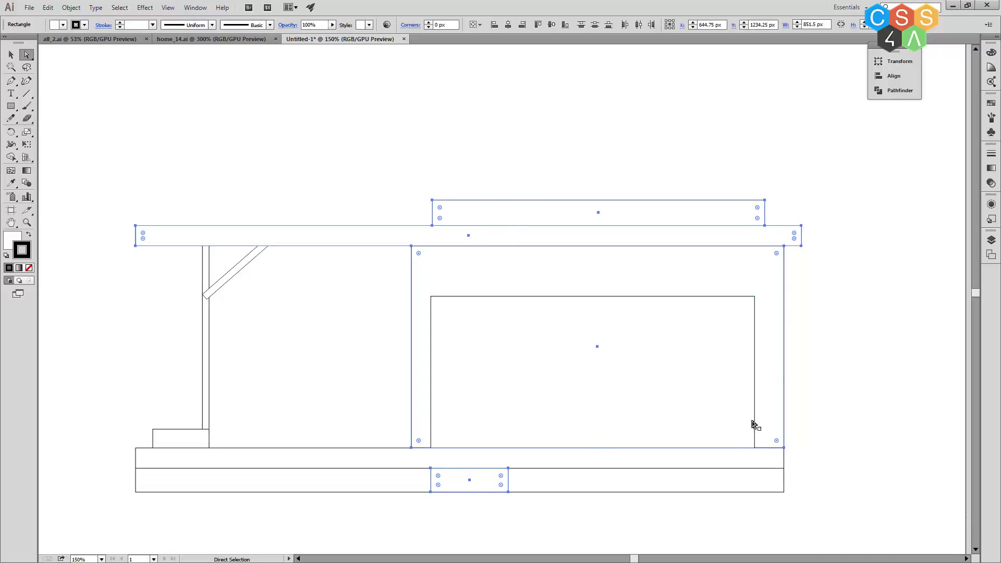
double_click(10, 243)
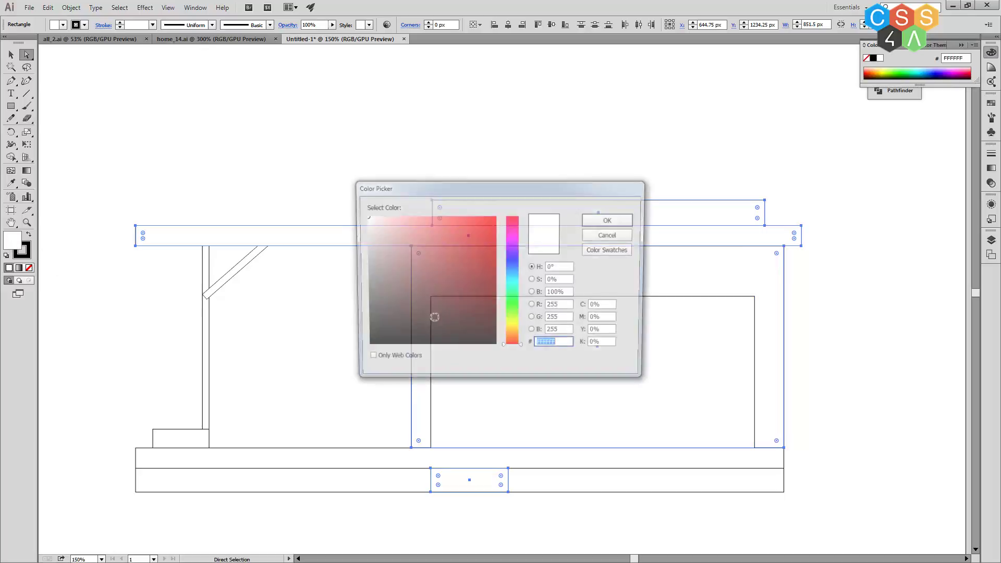
text(F2E8CE)
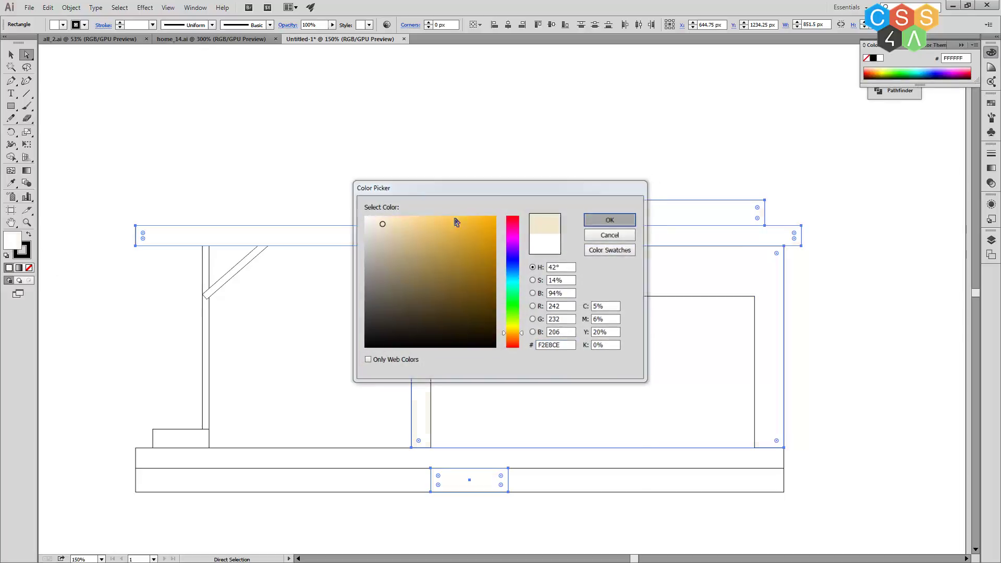
click(601, 219)
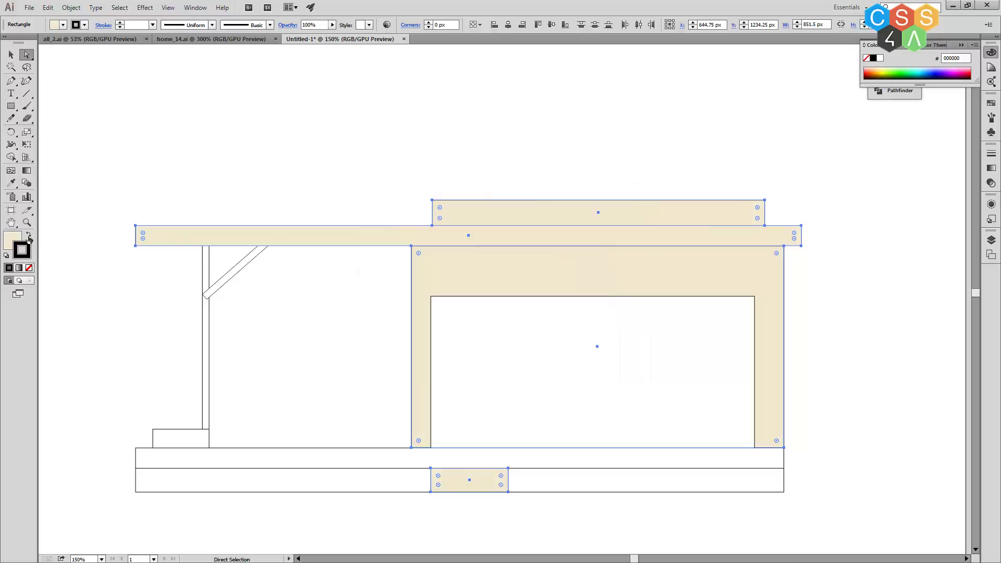
click(30, 269)
click(415, 170)
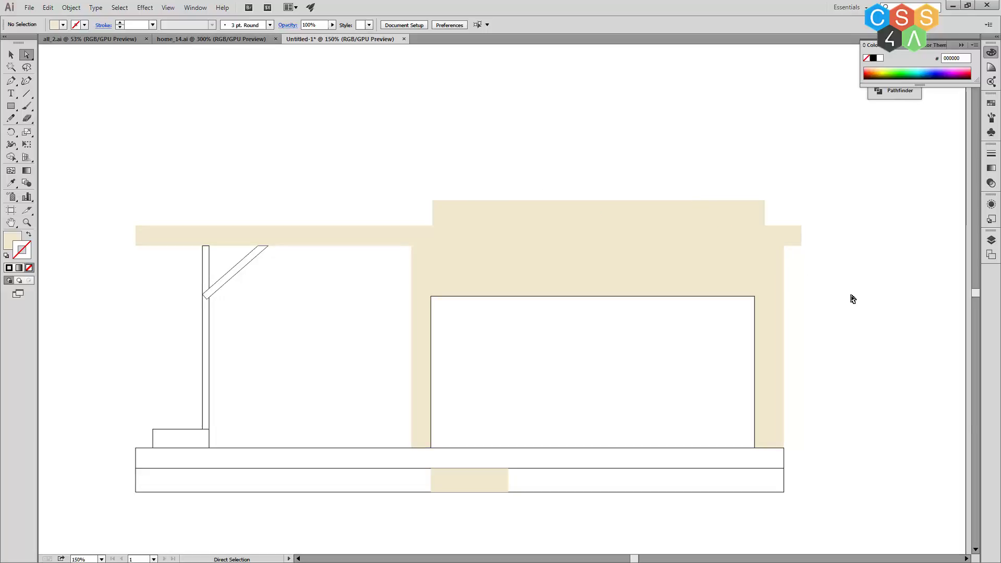
click(605, 382)
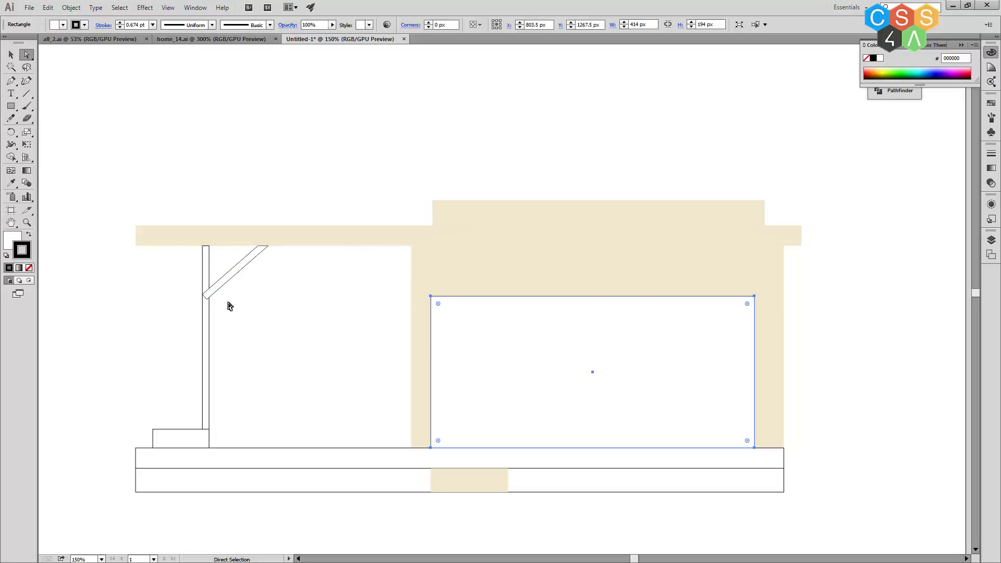
- Sample the post's dark grey from the reference and select the post and brace
click(197, 42)
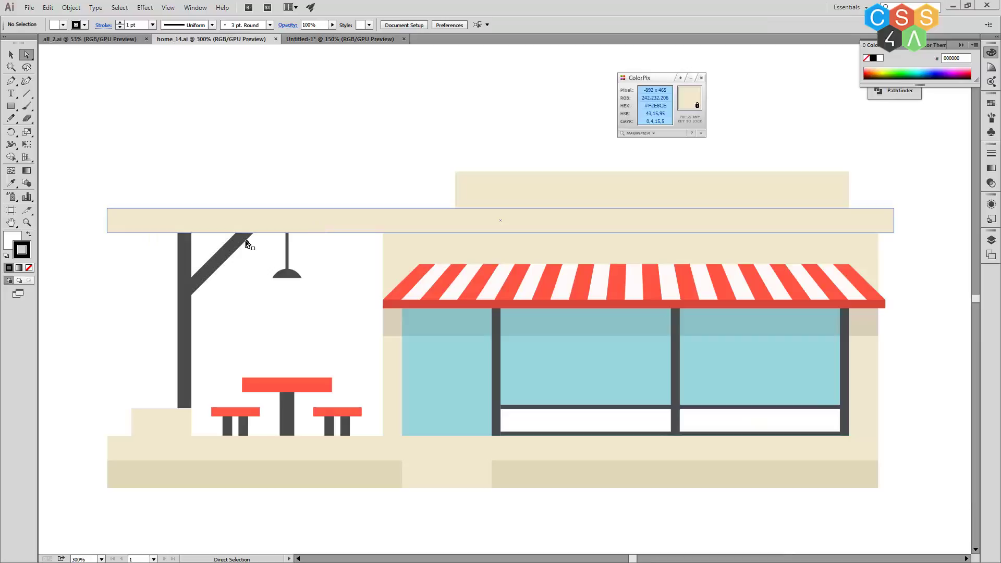
key(space)
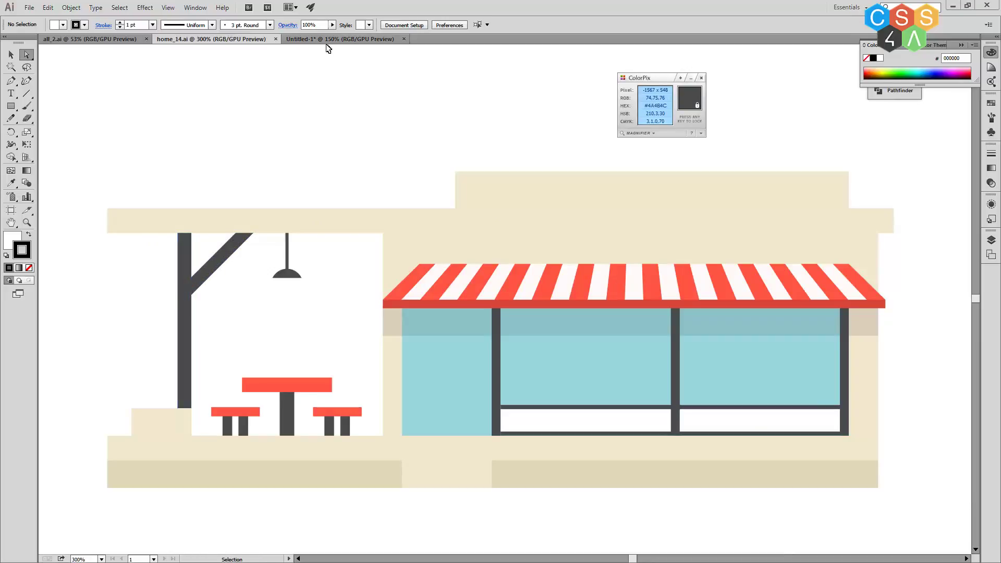
click(325, 39)
click(226, 286)
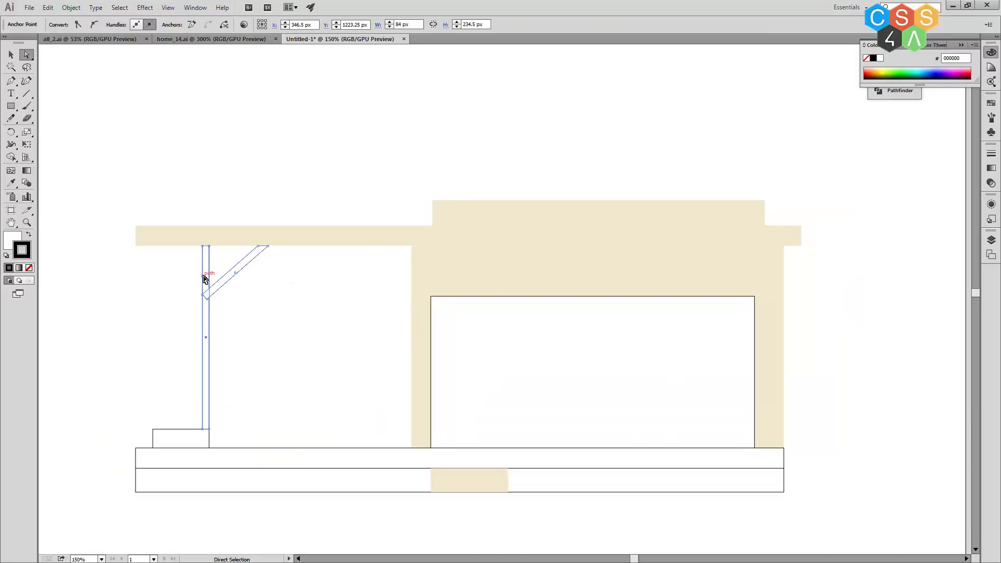
scroll(208, 295, up, 1)
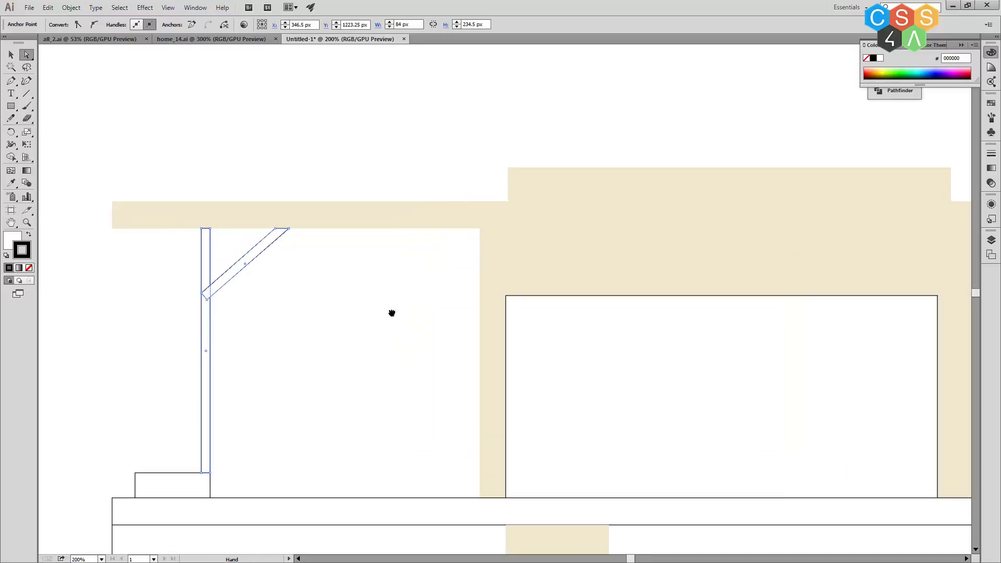
drag(392, 313, 349, 302)
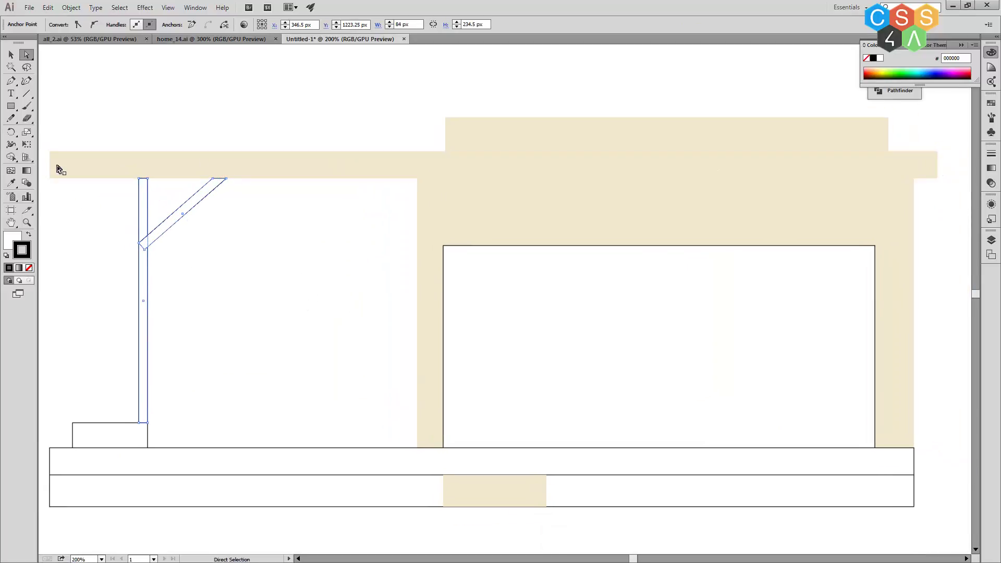
- Fill the post and brace dark grey 4A4B4C and remove their outline
double_click(12, 241)
text(4A4B4C)
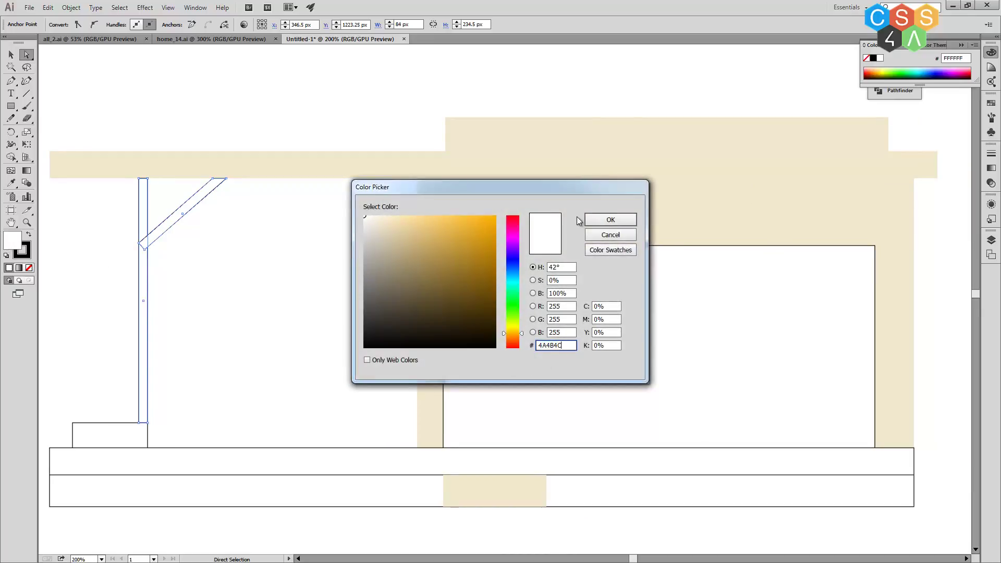
click(594, 220)
click(28, 255)
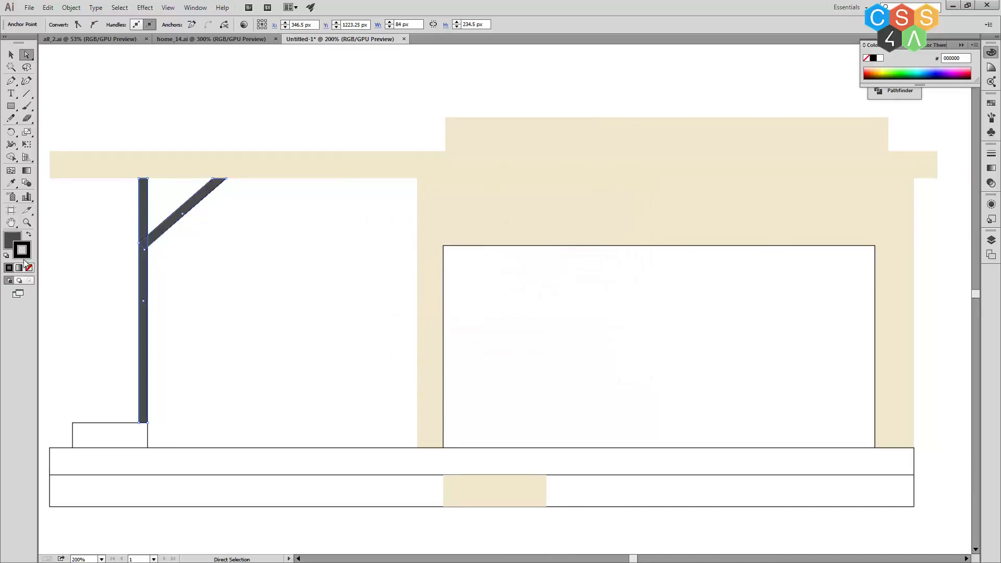
click(29, 268)
click(268, 335)
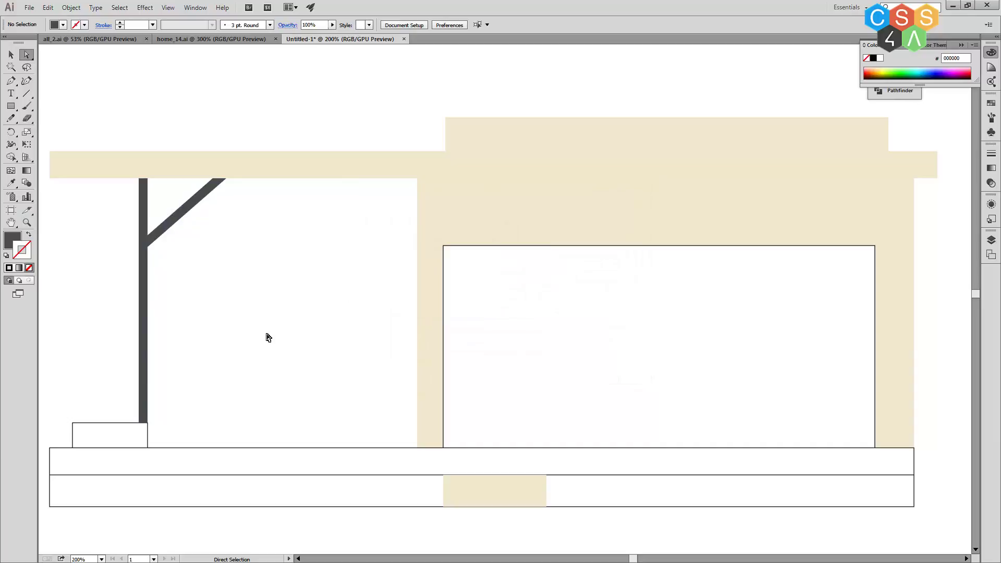
- Eyedrop the wall's beige onto the long ground bar and the small step block
click(504, 465)
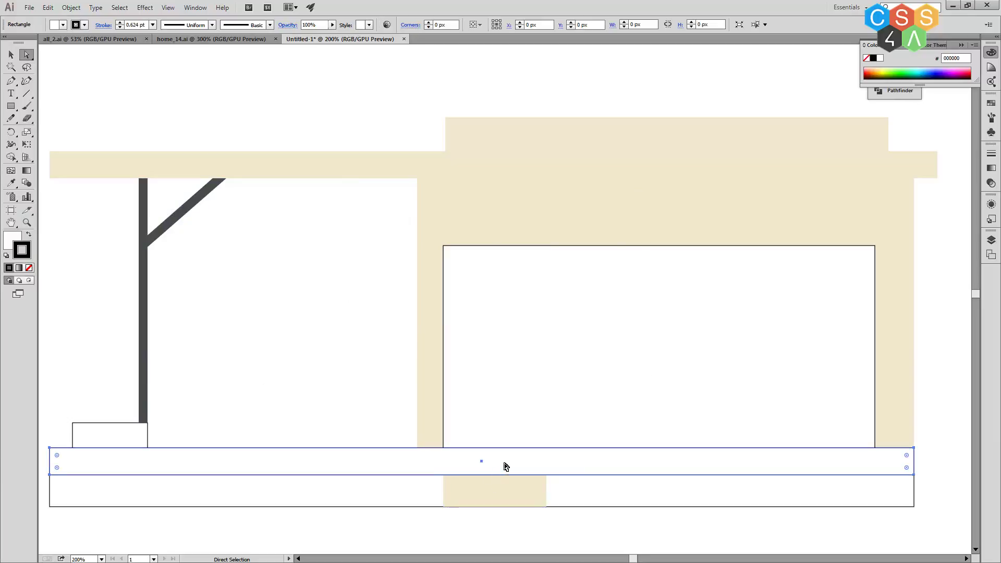
shift+click(114, 434)
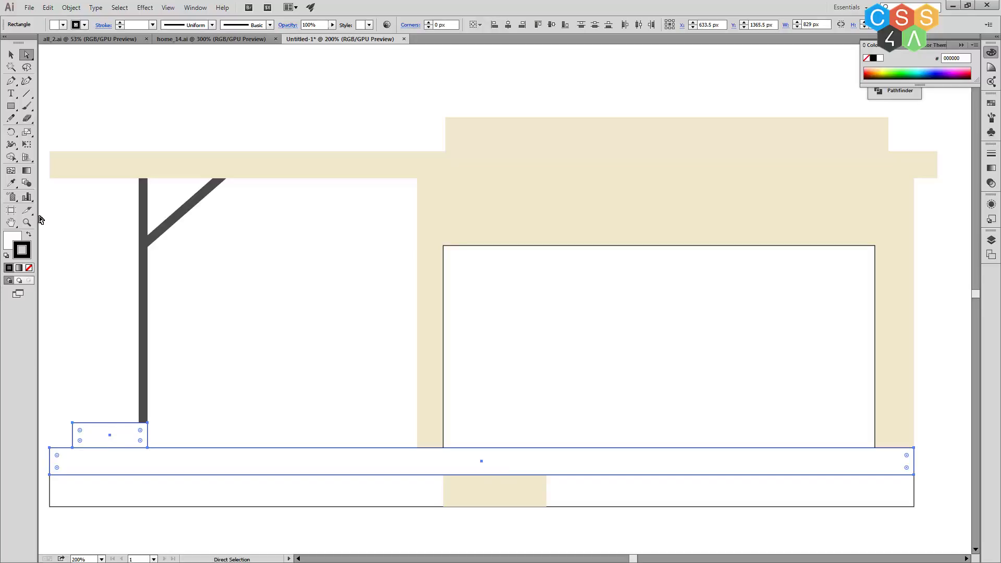
click(11, 184)
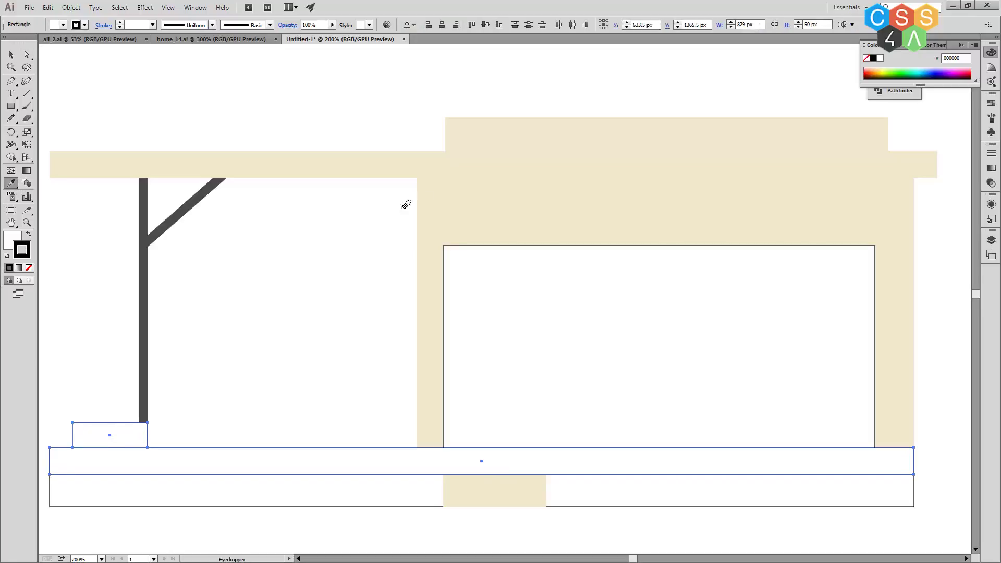
click(458, 198)
key(v)
click(375, 108)
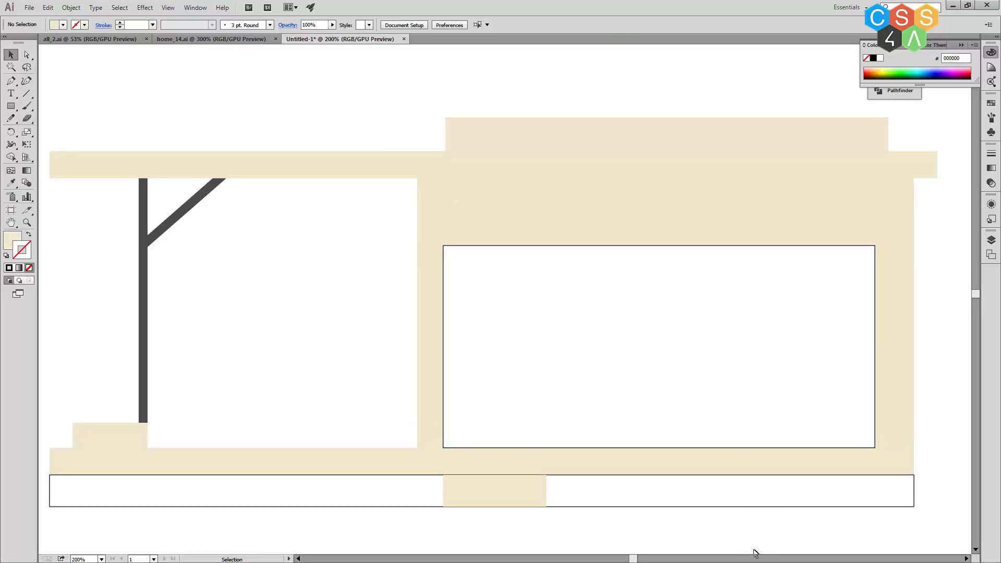
- Fill the bottom base strip darker tan E0D8B6 with no outline, then sample the reference's colours
click(242, 39)
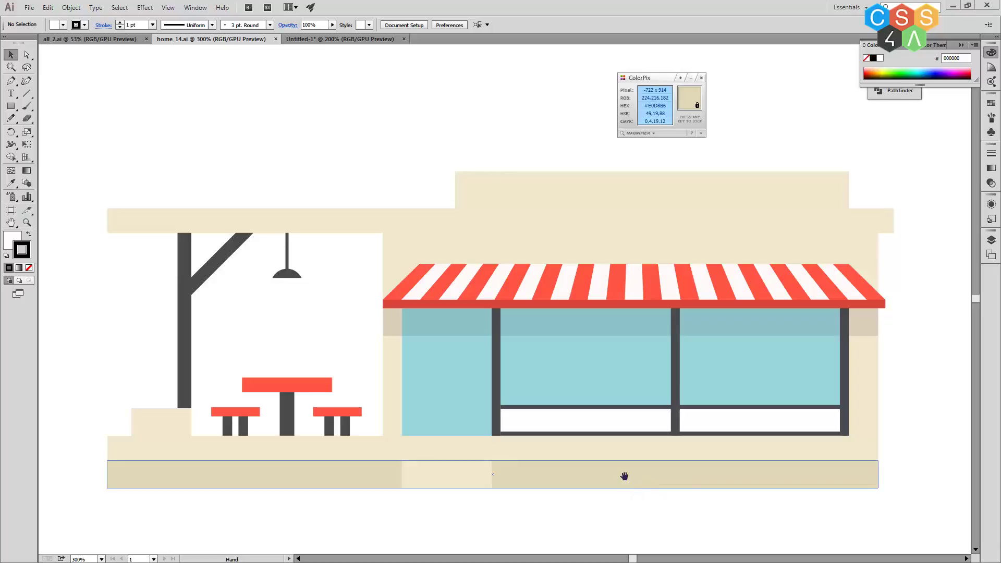
click(333, 39)
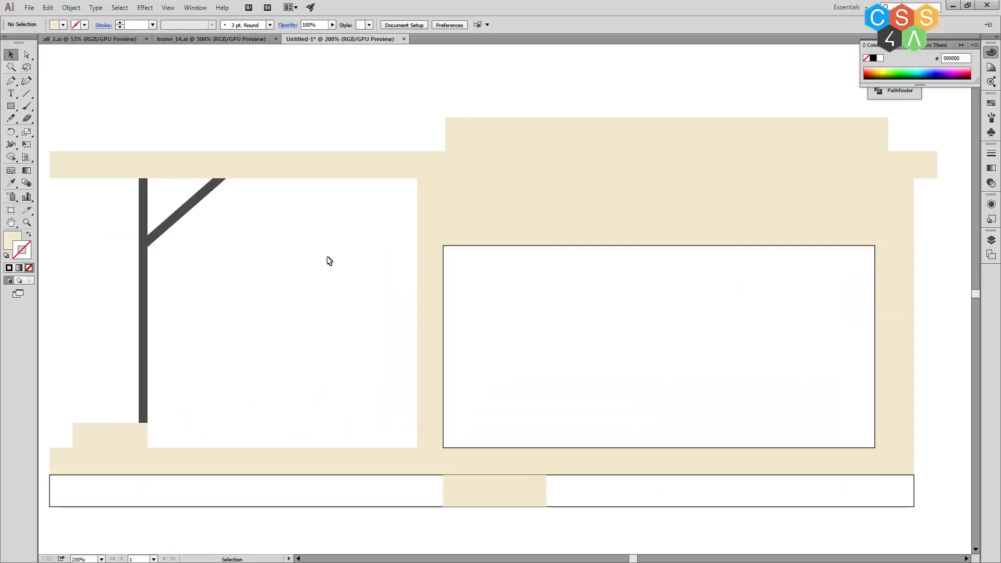
click(369, 489)
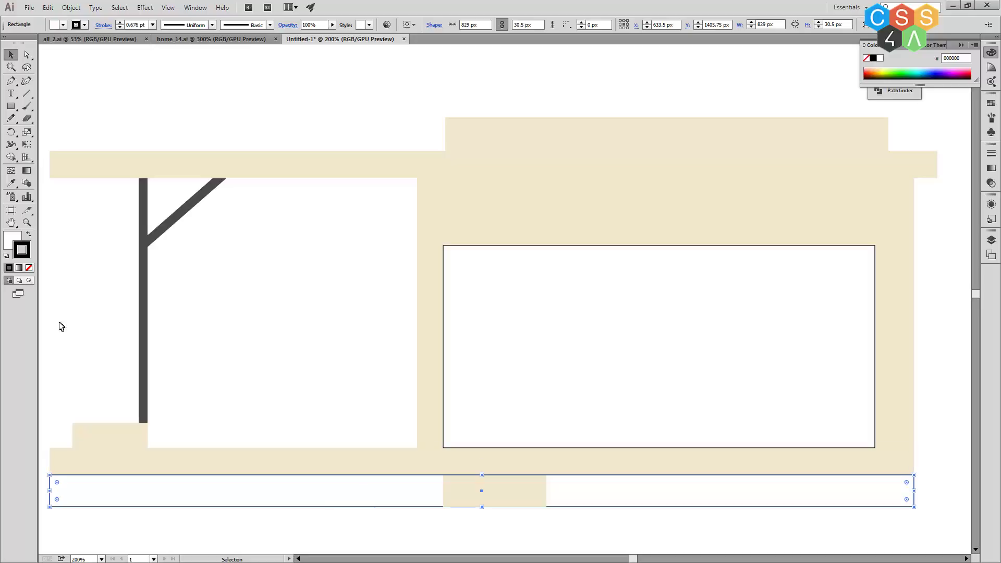
double_click(12, 247)
key(ctrl+v)
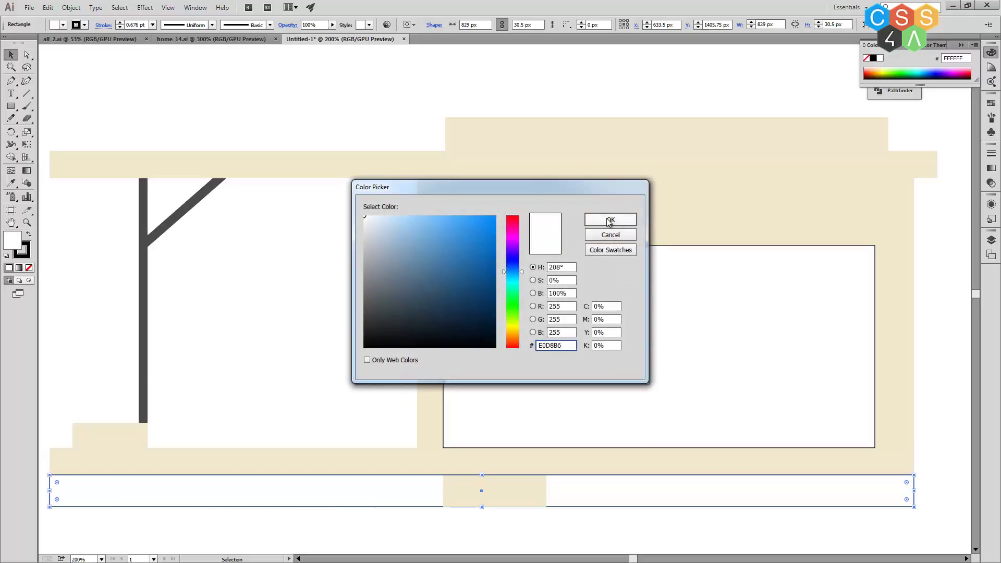
click(610, 221)
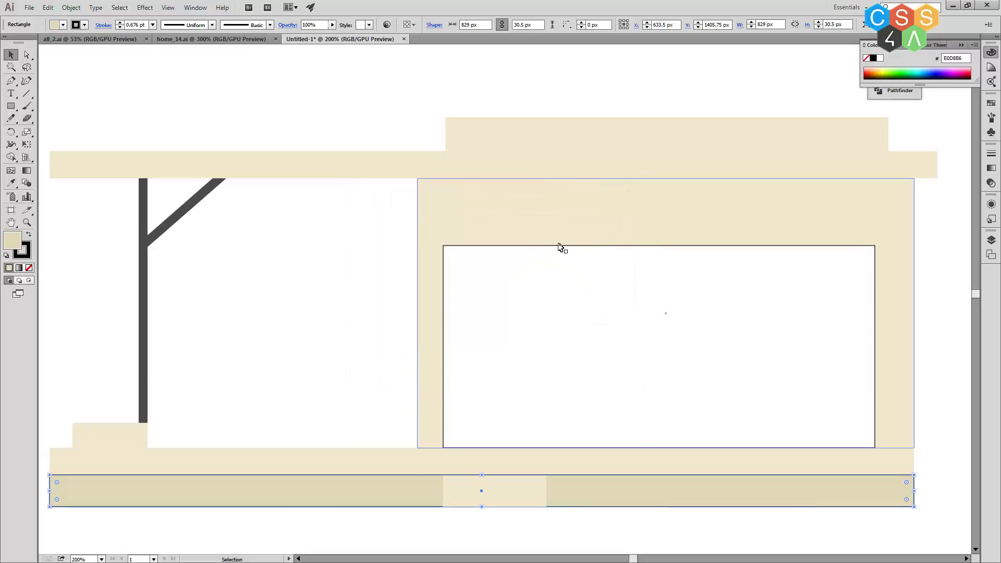
click(26, 255)
click(28, 268)
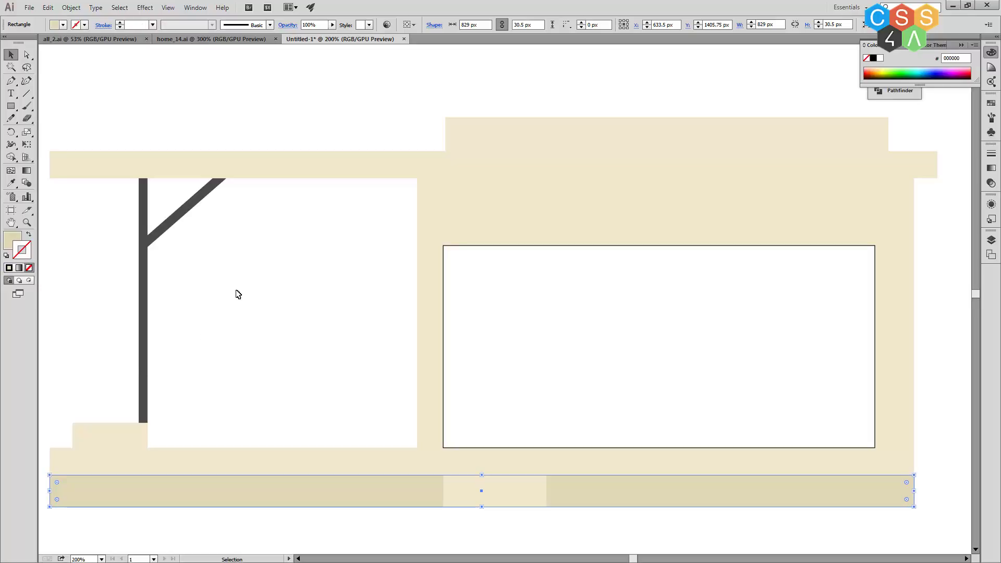
click(400, 279)
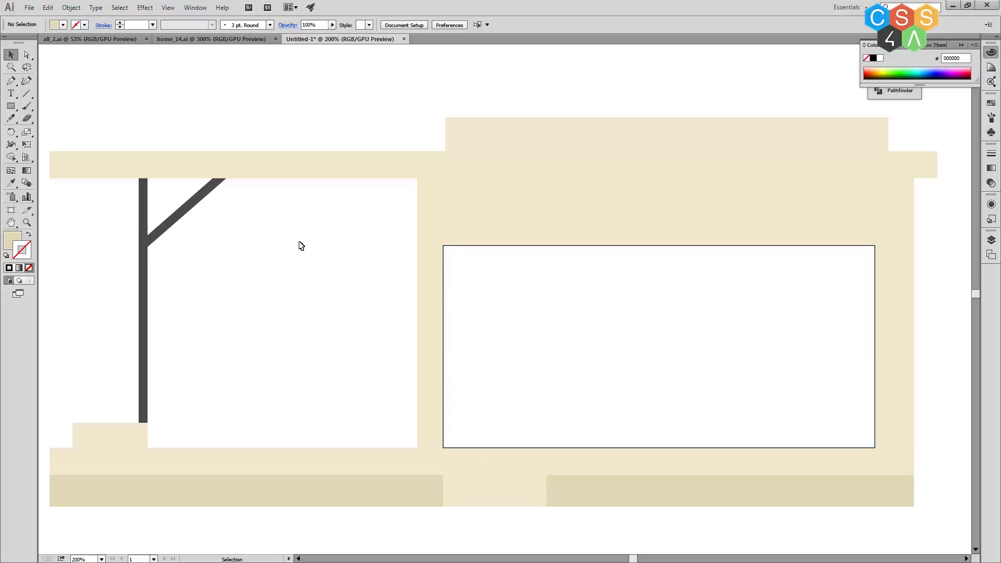
click(205, 41)
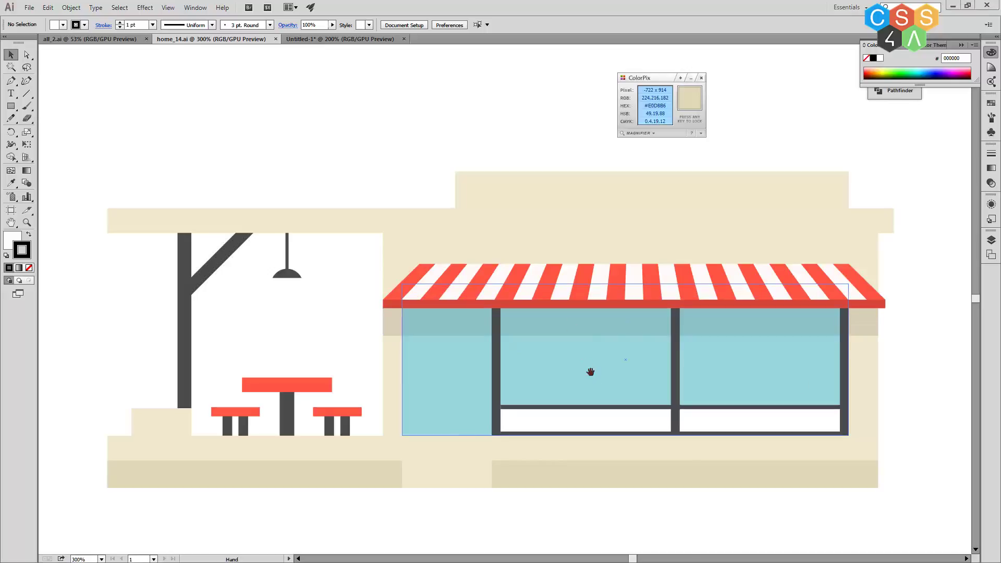
key(space)
- Fill the window rectangle light blue 99D7DD and remove its outline
click(335, 38)
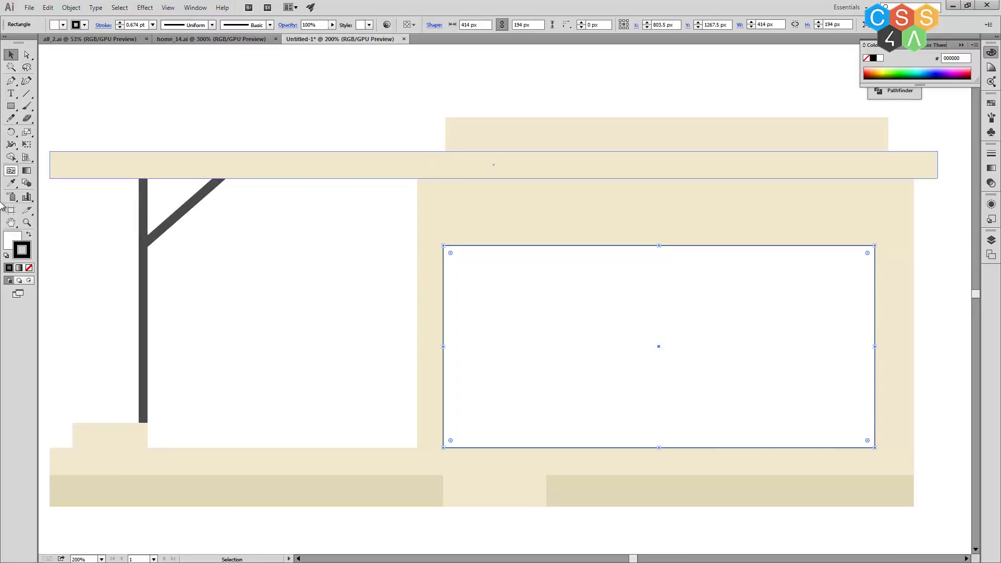
double_click(9, 246)
text(99D7DD)
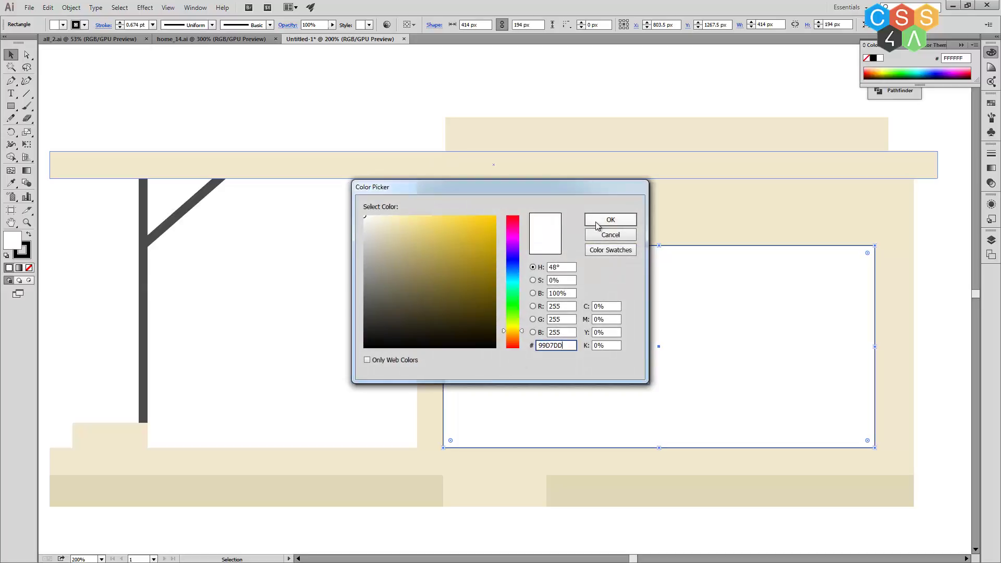
click(607, 219)
click(27, 255)
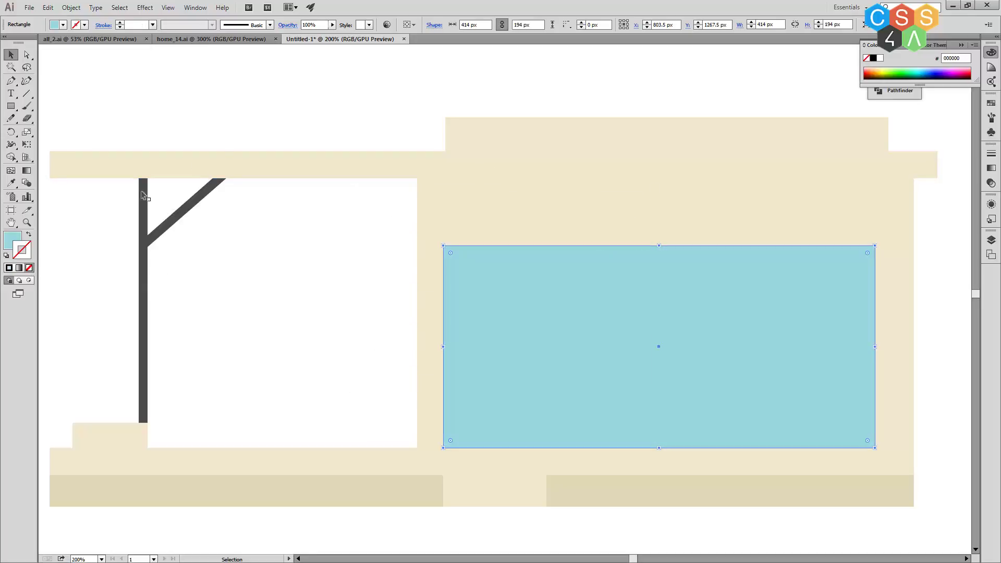
click(250, 134)
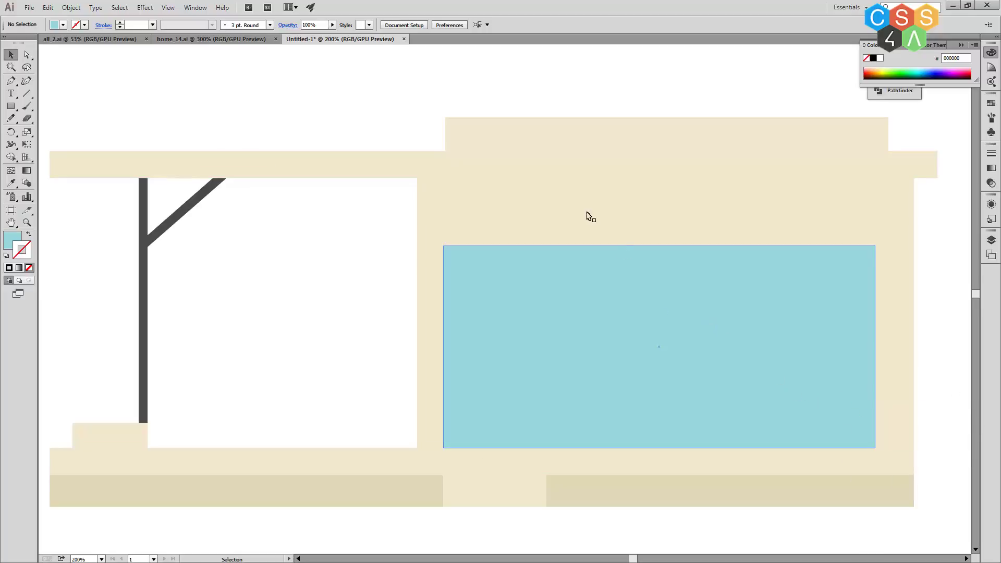
click(171, 39)
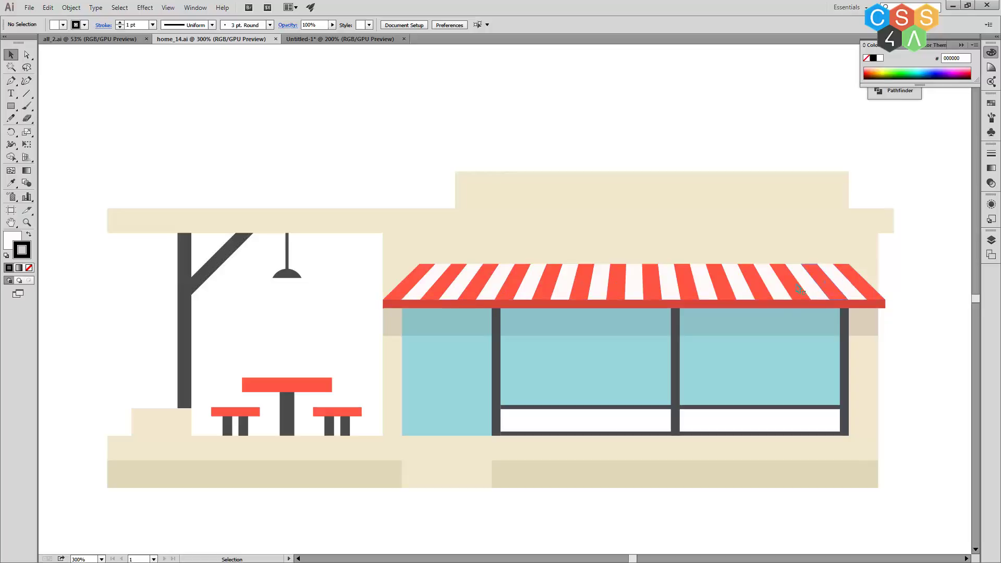
click(341, 37)
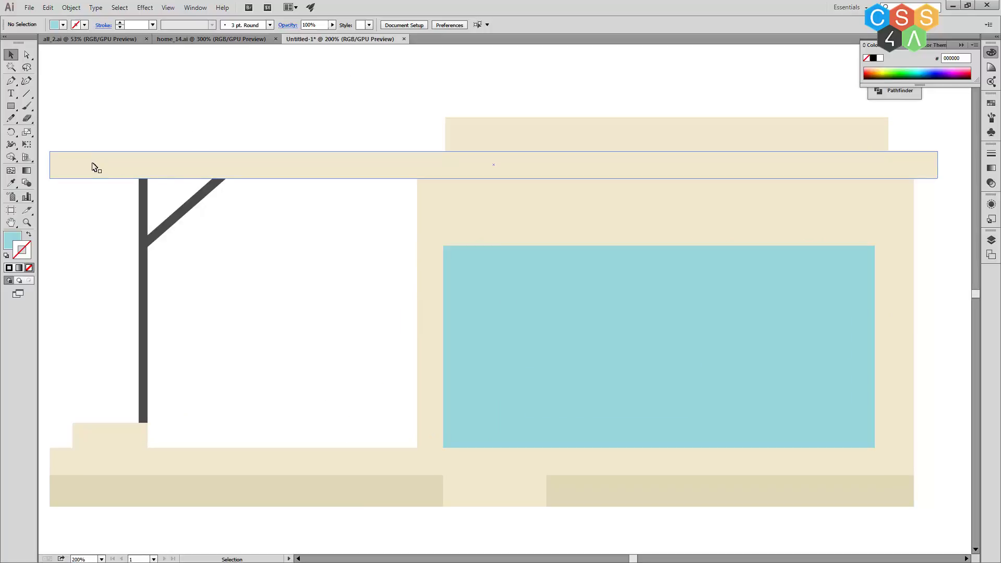
click(11, 106)
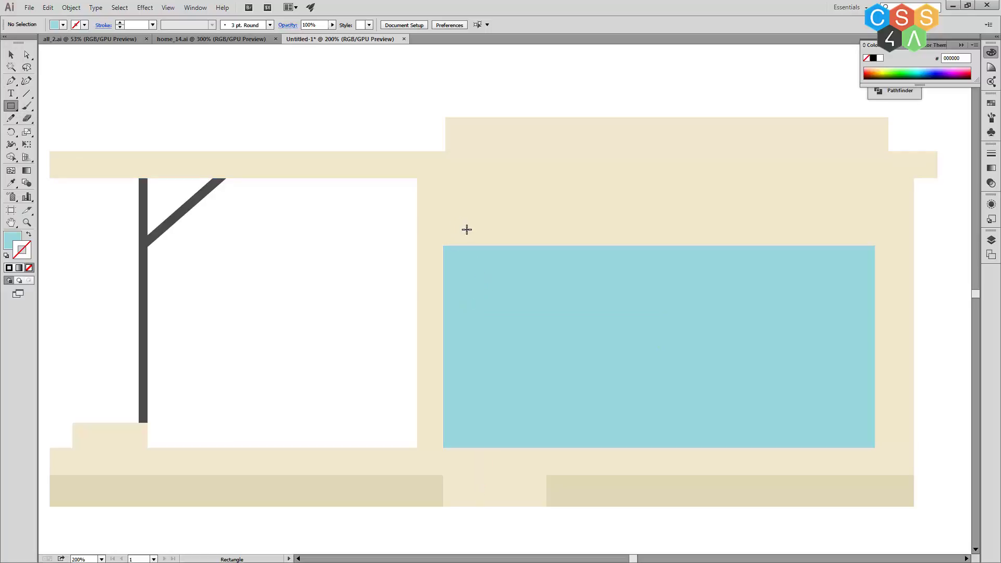
- Draw a narrow rectangle, about 18 × 61 px, over the window's top-left corner
drag(457, 219, 475, 301)
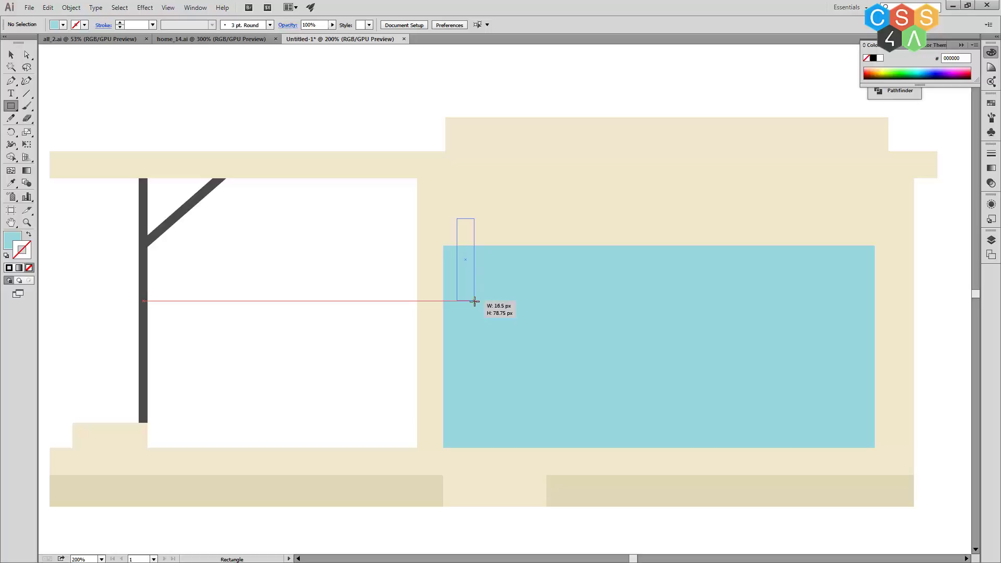
drag(475, 301, 480, 282)
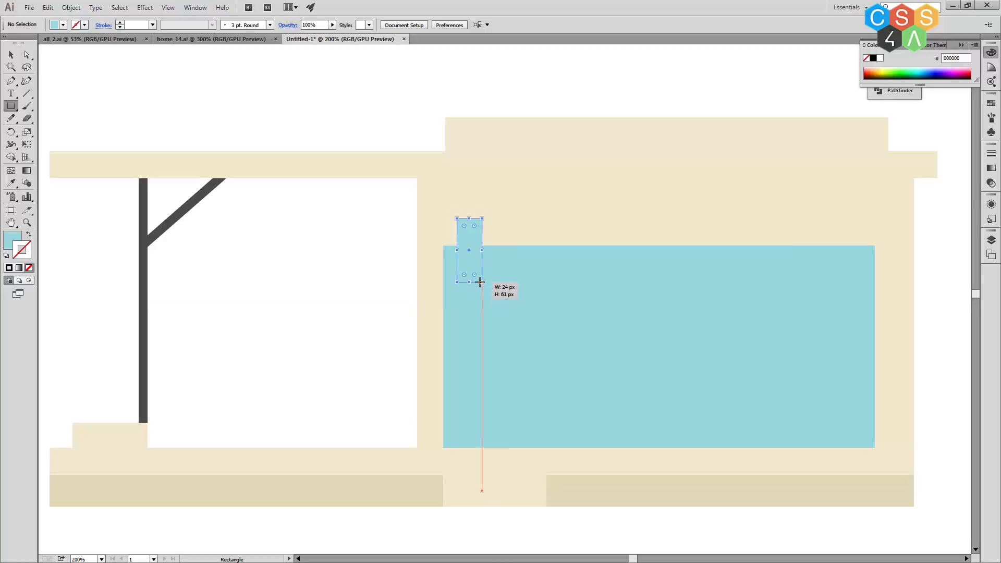
mouse_move(468, 244)
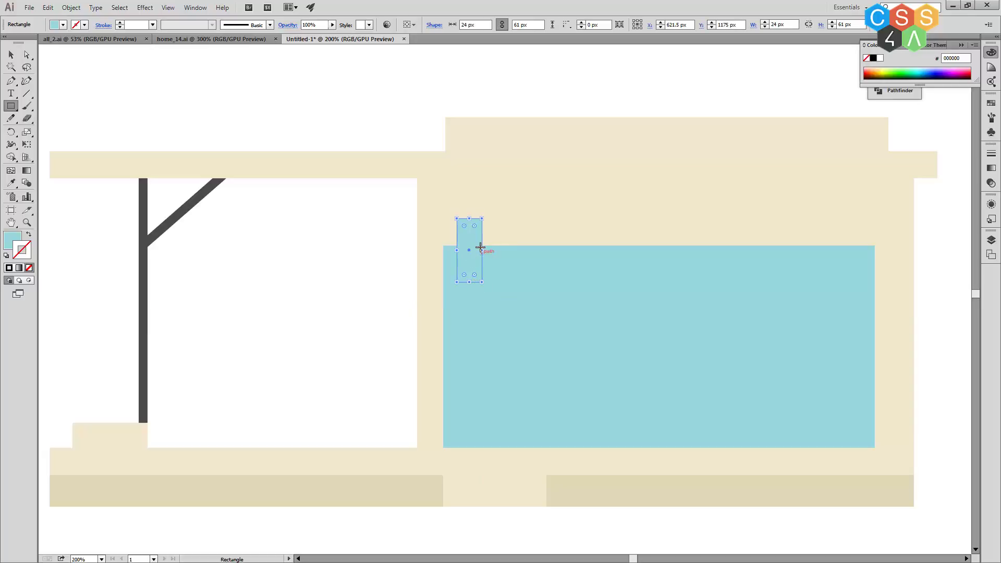
drag(482, 250, 459, 252)
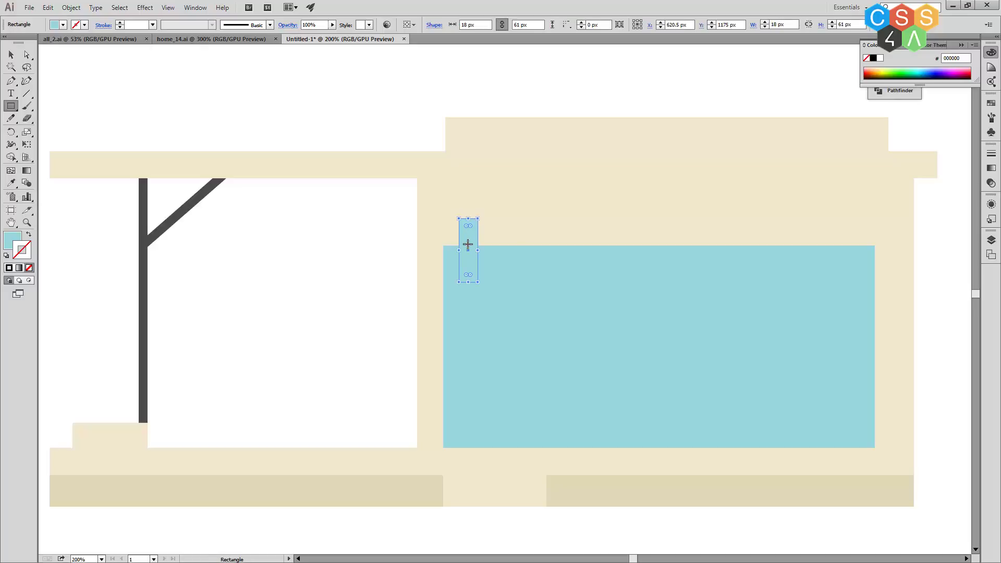
key(v)
drag(468, 250, 474, 250)
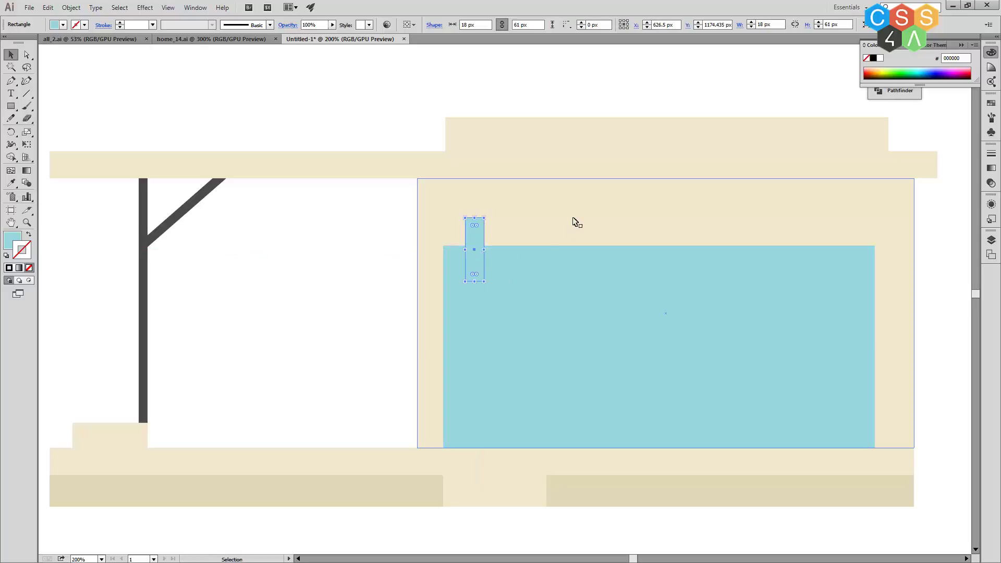
- Sample the awning red from the reference and fill the rectangle FF5543
click(219, 39)
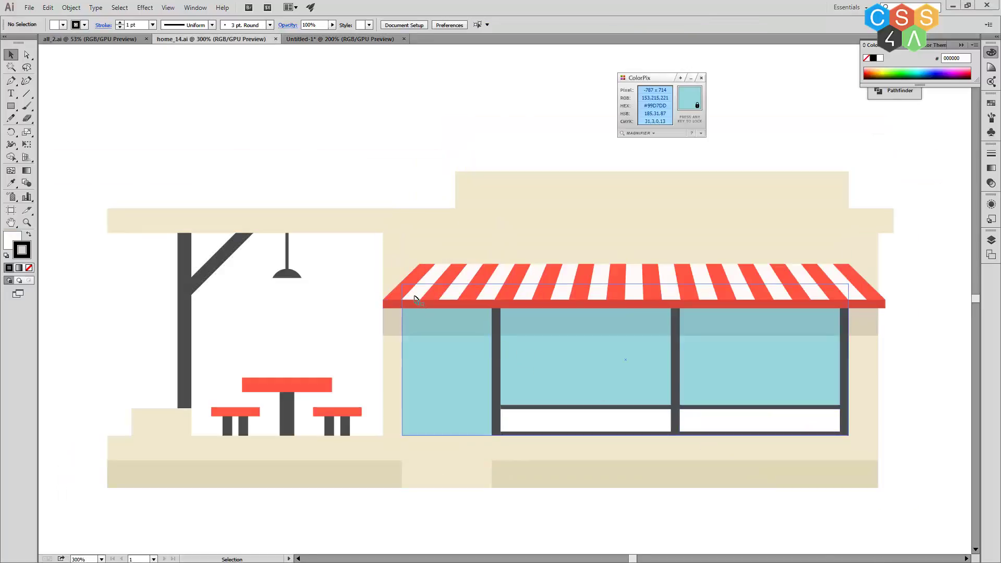
key(ctrl)
click(352, 41)
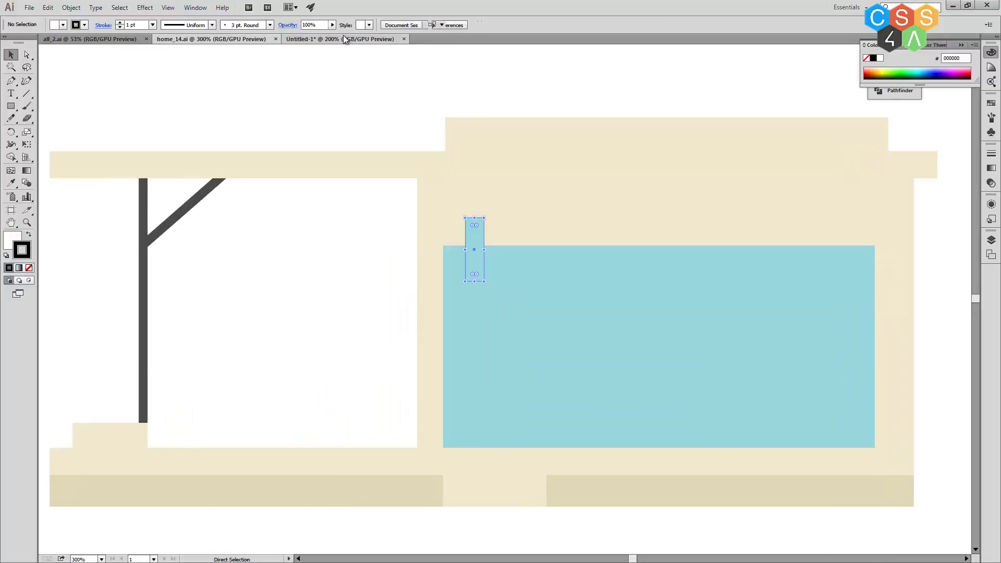
double_click(12, 240)
text(FF5543)
key(Return)
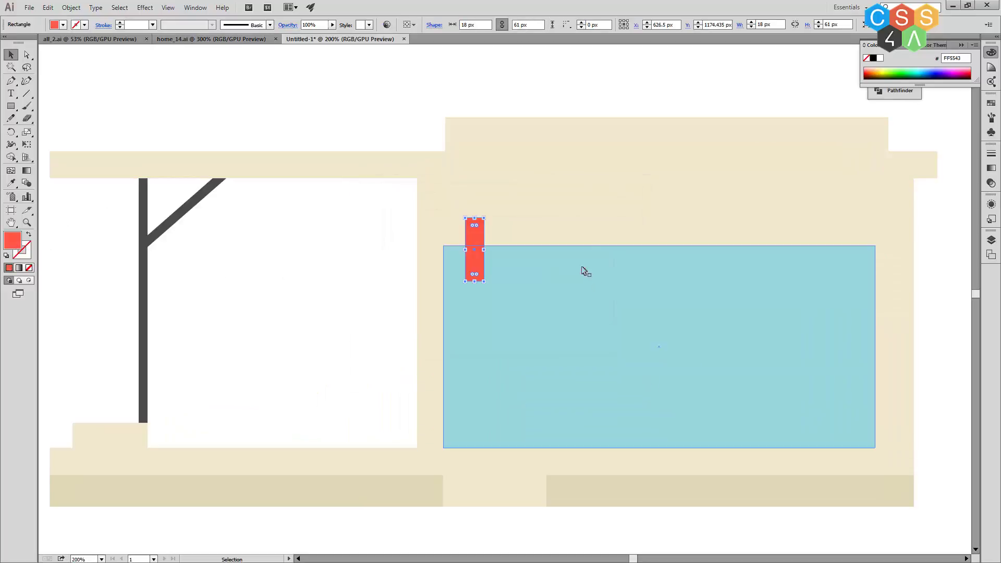
click(578, 219)
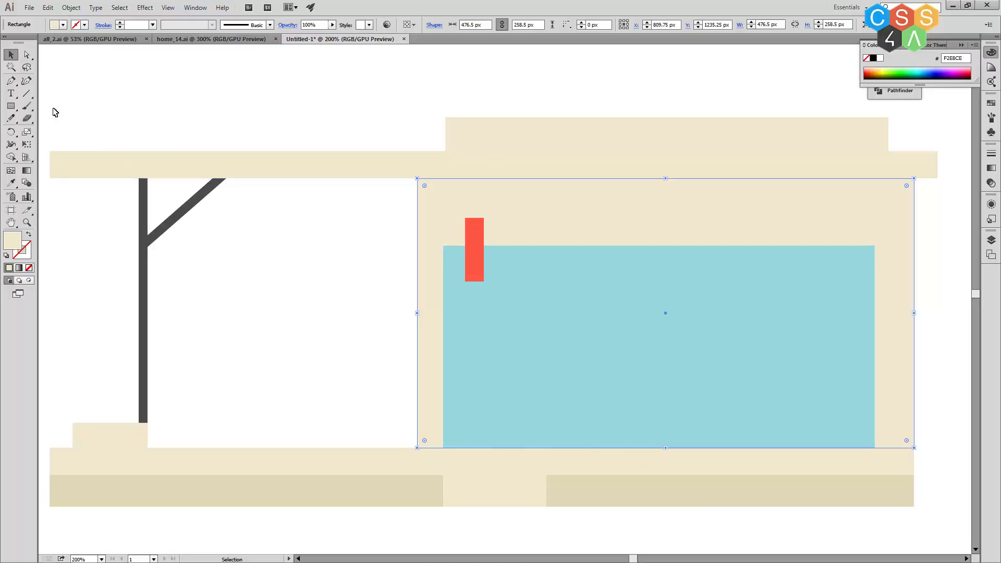
- Duplicate the red stripe just to its right and fill the copy white
click(11, 106)
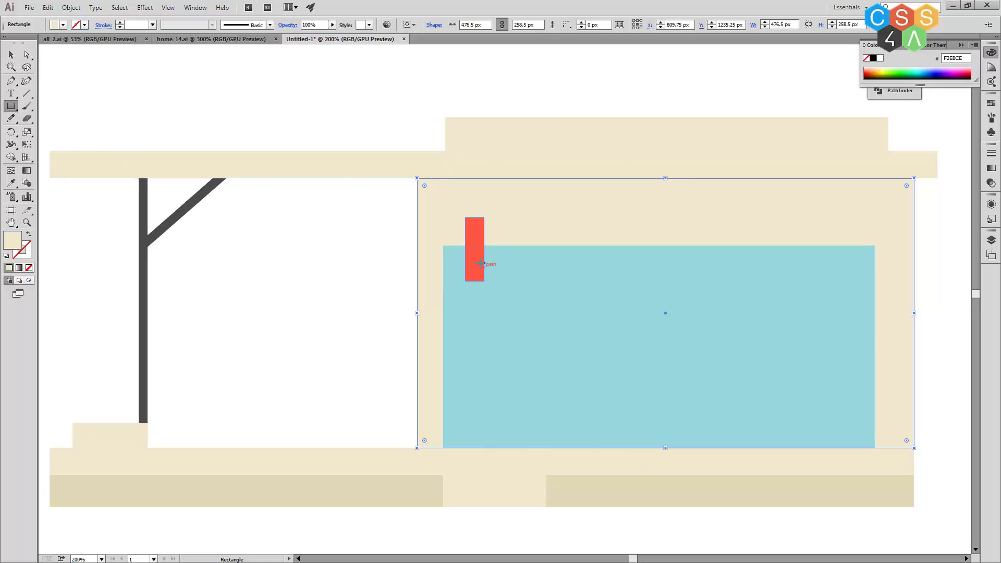
key(v)
click(483, 265)
drag(476, 265, 495, 265)
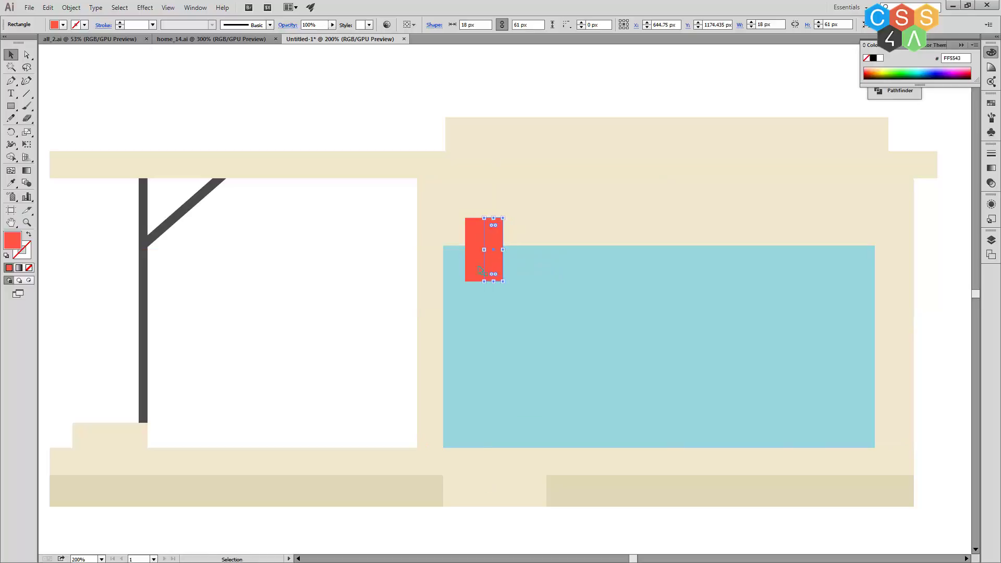
double_click(15, 241)
click(408, 256)
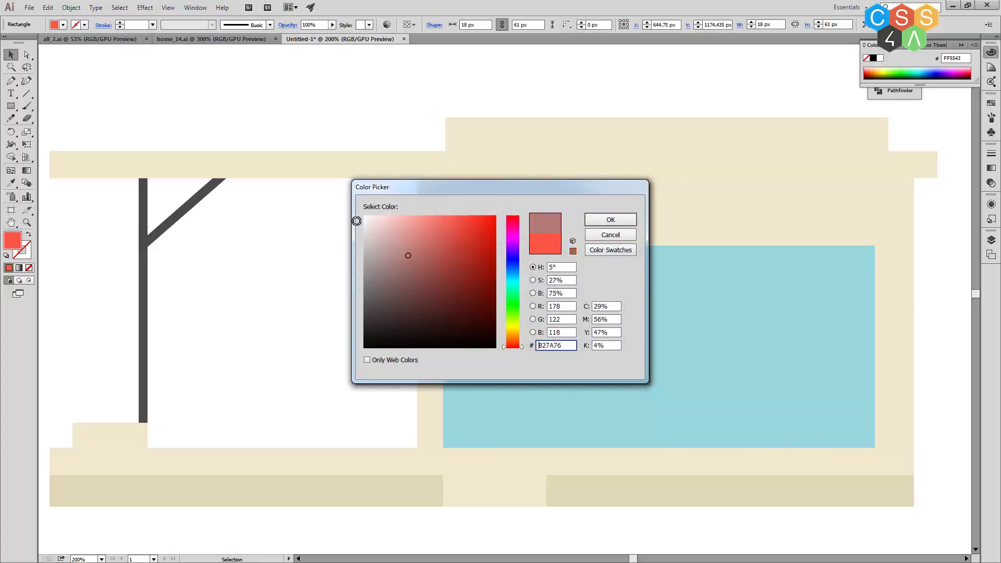
drag(364, 221, 363, 213)
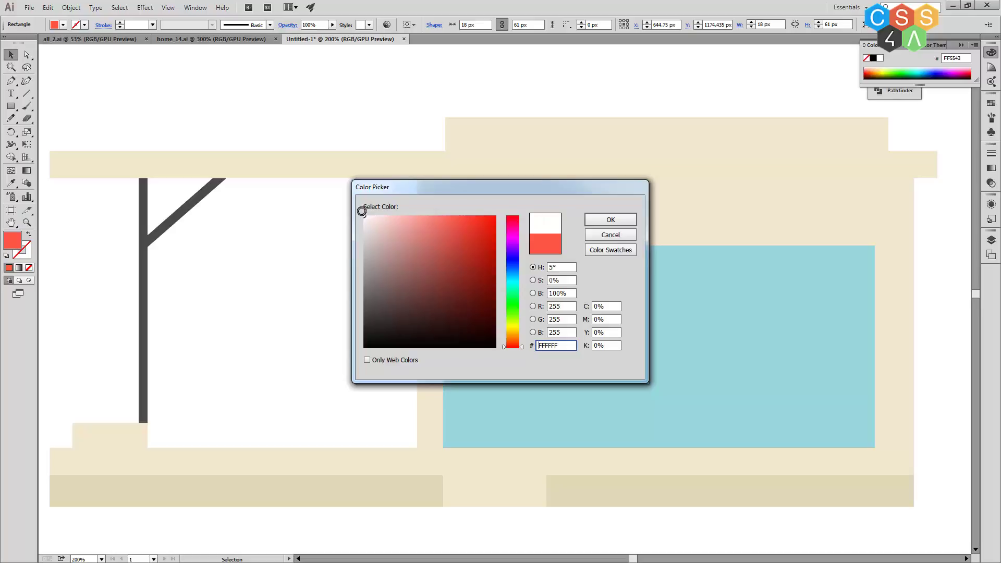
click(611, 220)
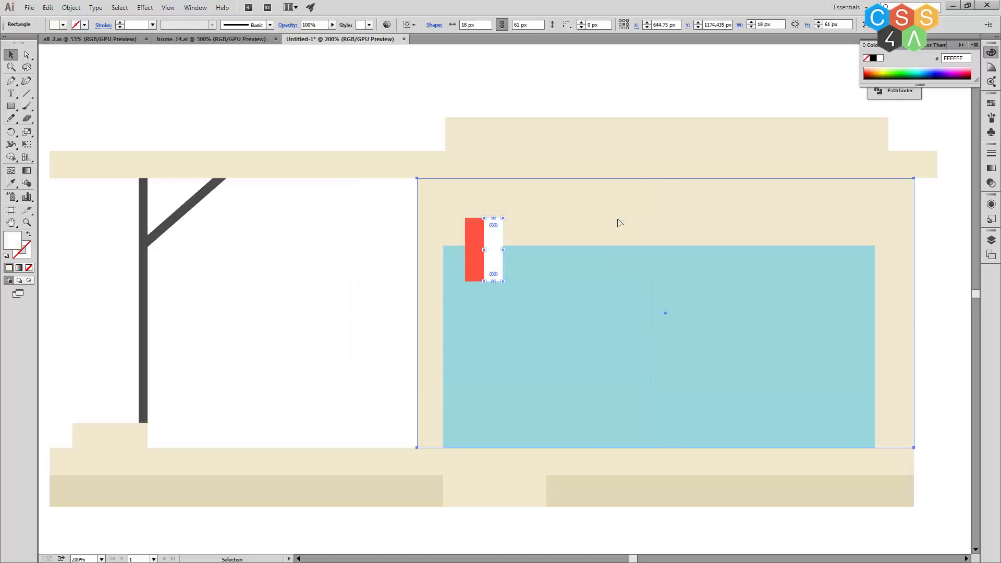
- Select the wall and both stripes and read the 476.5 px width in the Transform panel
click(619, 223)
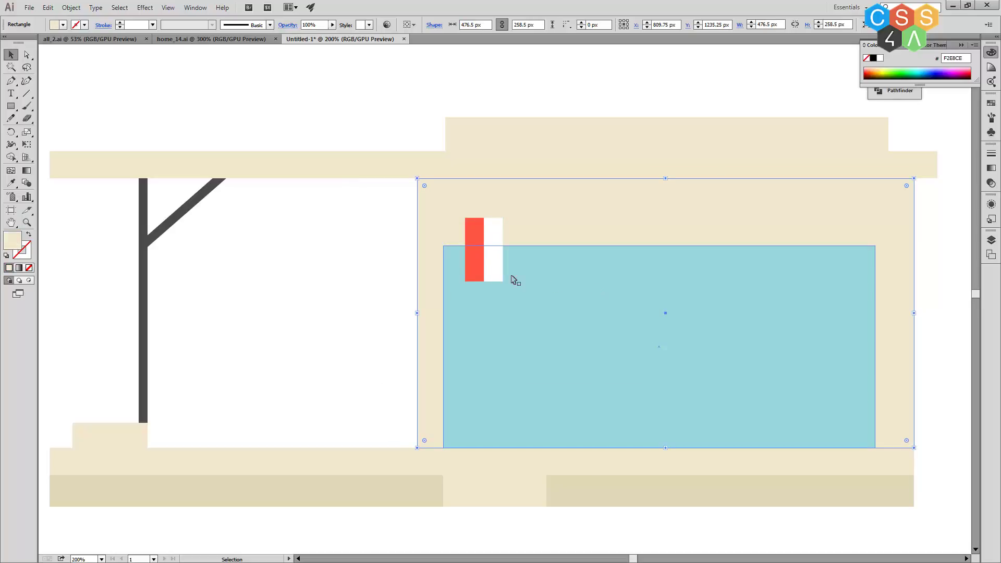
shift+click(475, 255)
shift+click(495, 263)
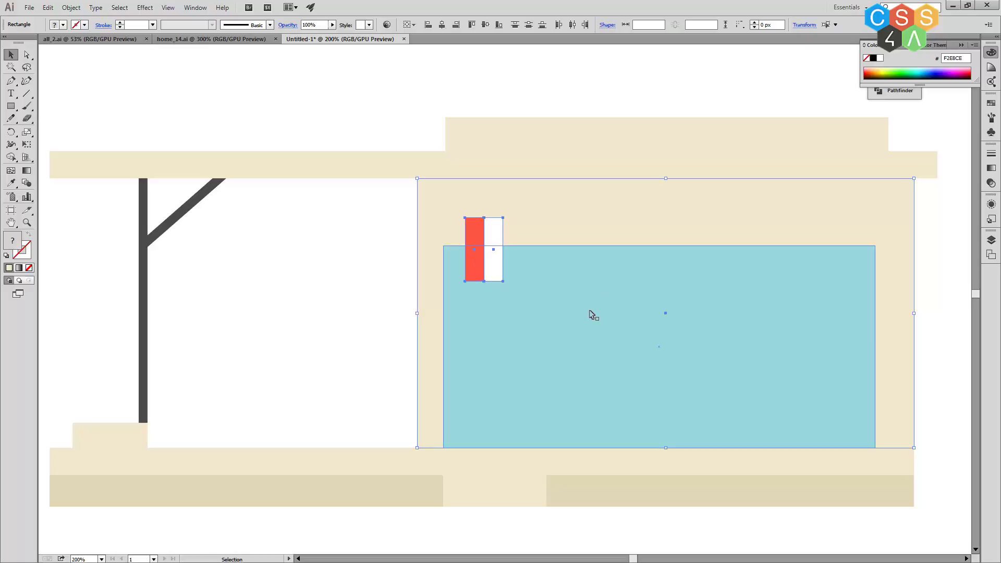
click(992, 53)
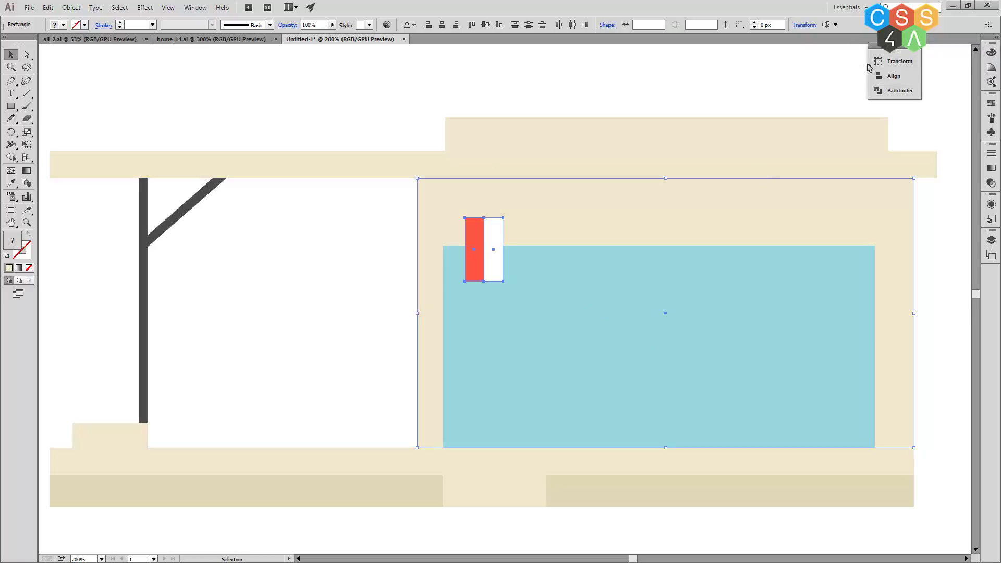
click(898, 61)
click(842, 67)
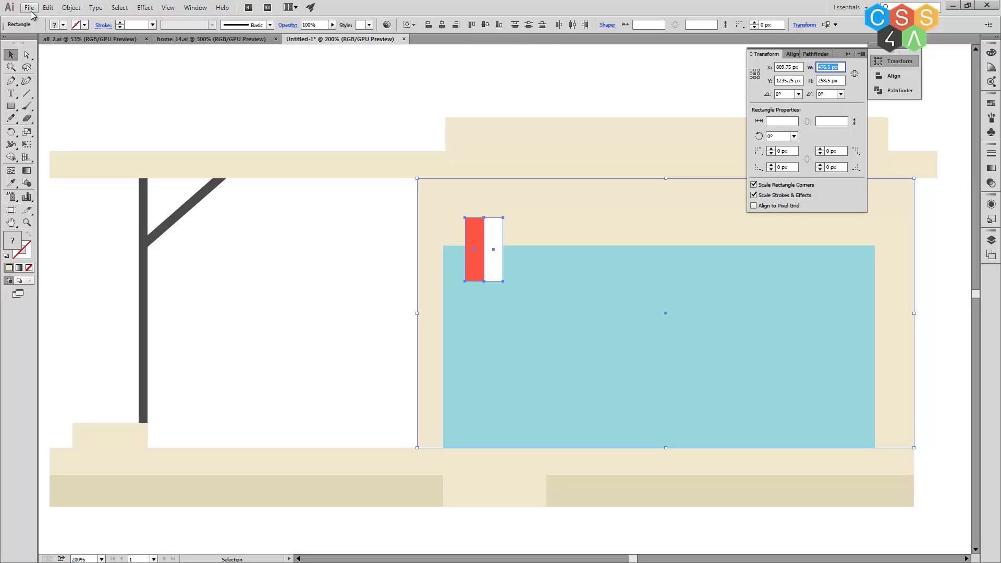
click(70, 8)
mouse_move(90, 20)
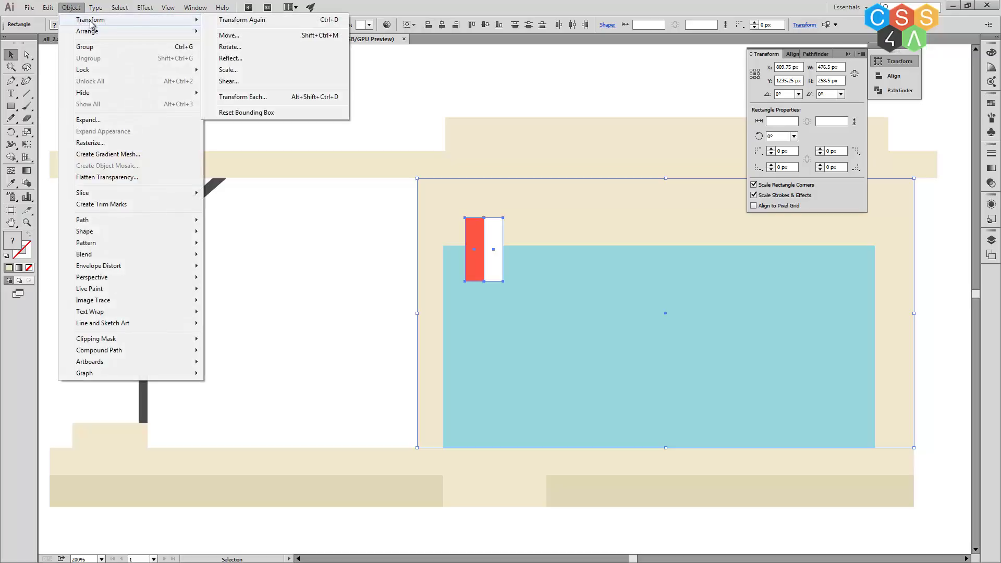
click(245, 39)
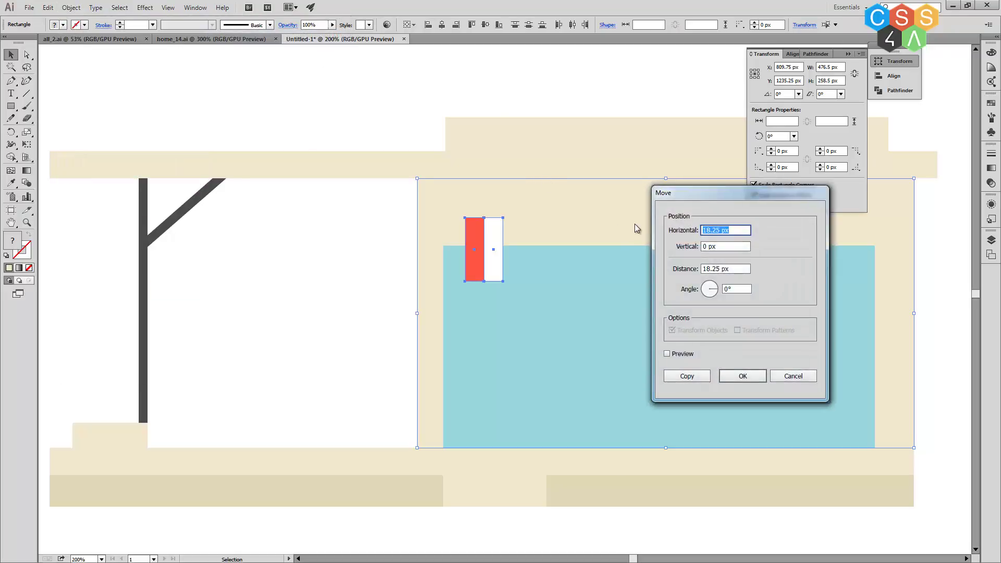
text(476.5 px)
click(668, 354)
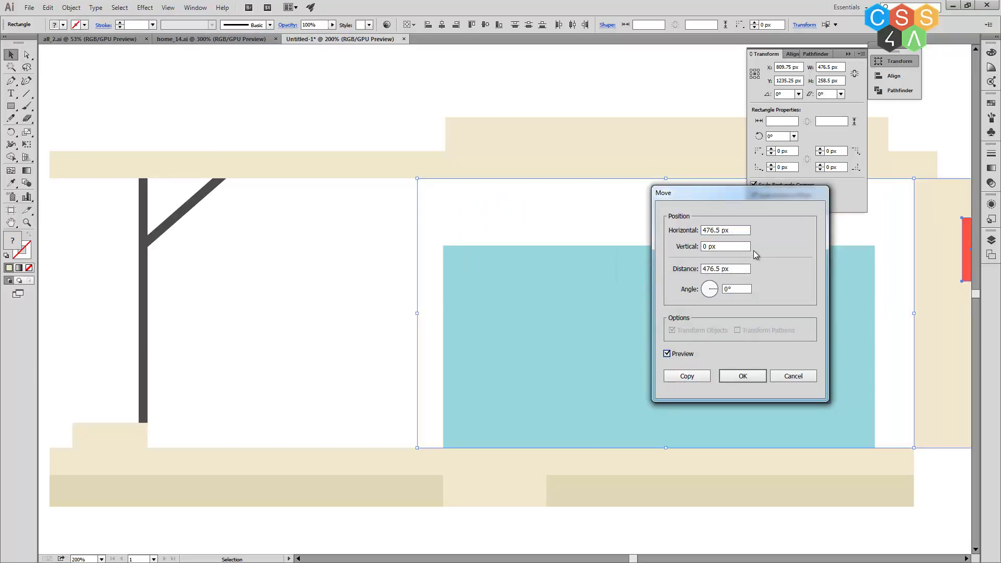
click(741, 230)
click(701, 383)
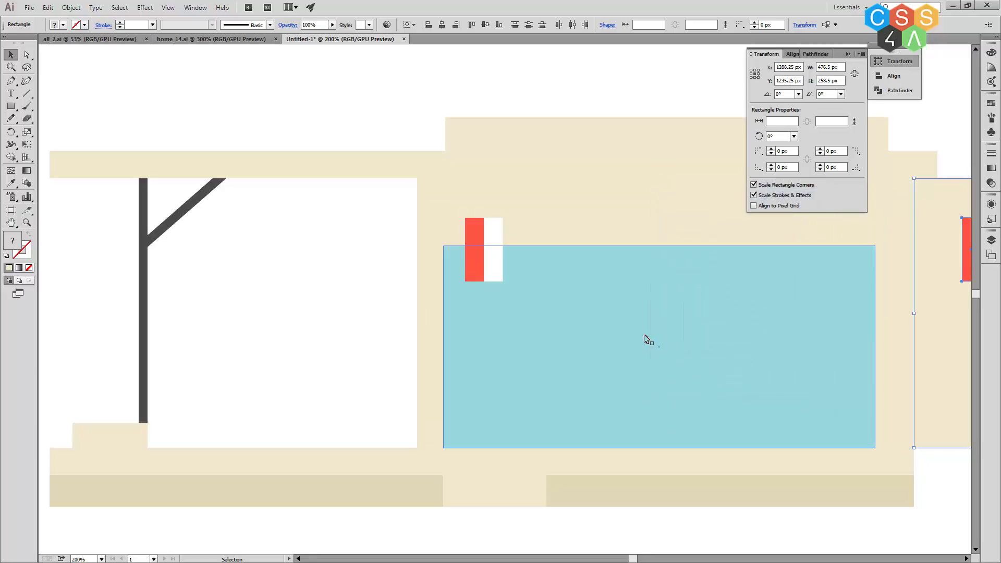
scroll(645, 340, down, 1)
key(ctrl+z)
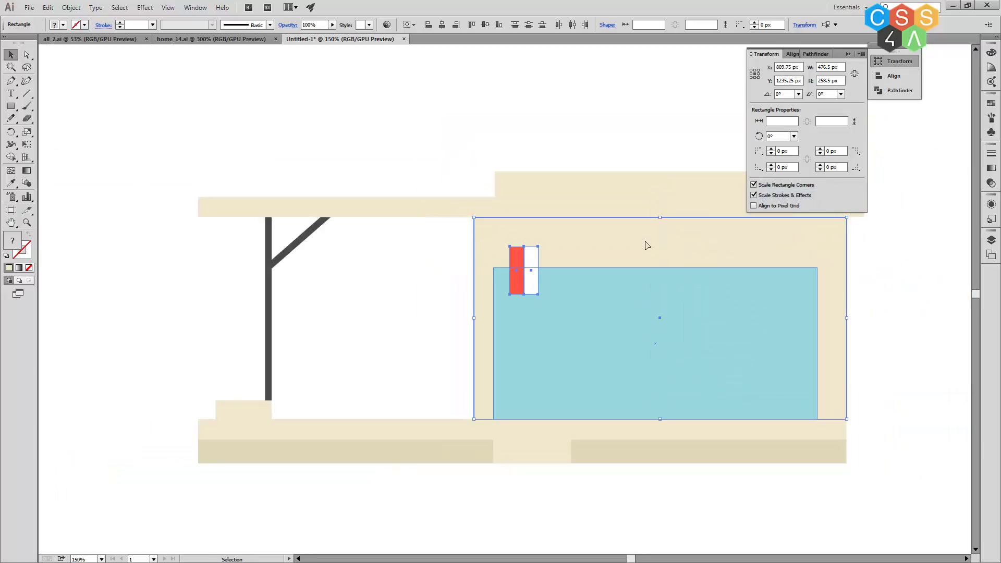
- Copy the red-and-white stripe pair 36.25 px to the right with Object > Transform > Move
click(453, 313)
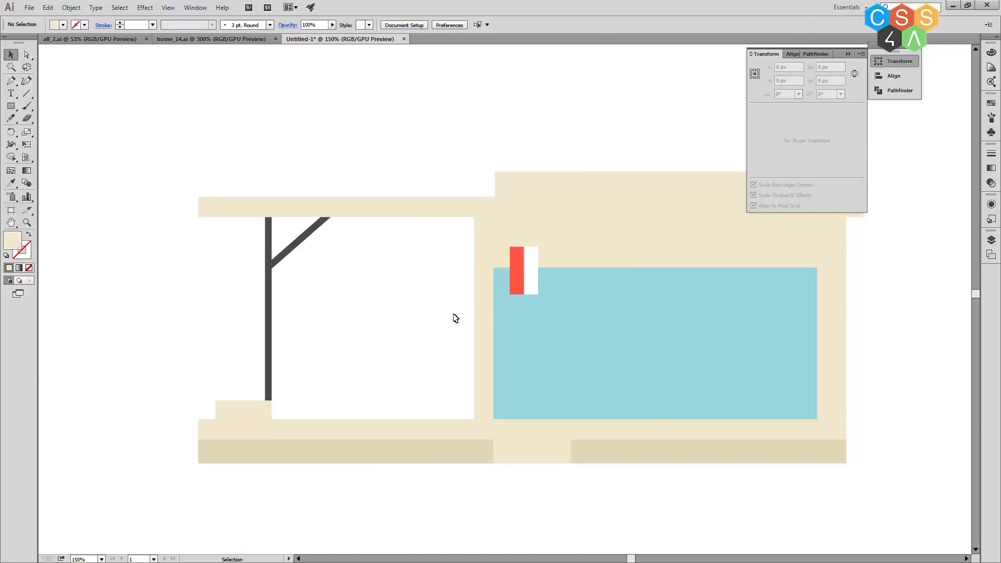
click(517, 262)
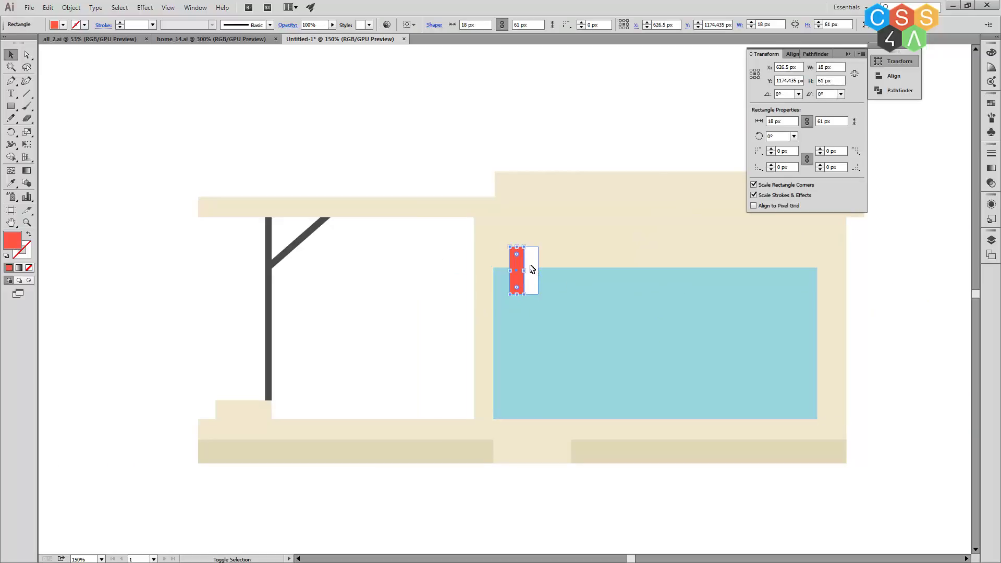
shift+click(531, 267)
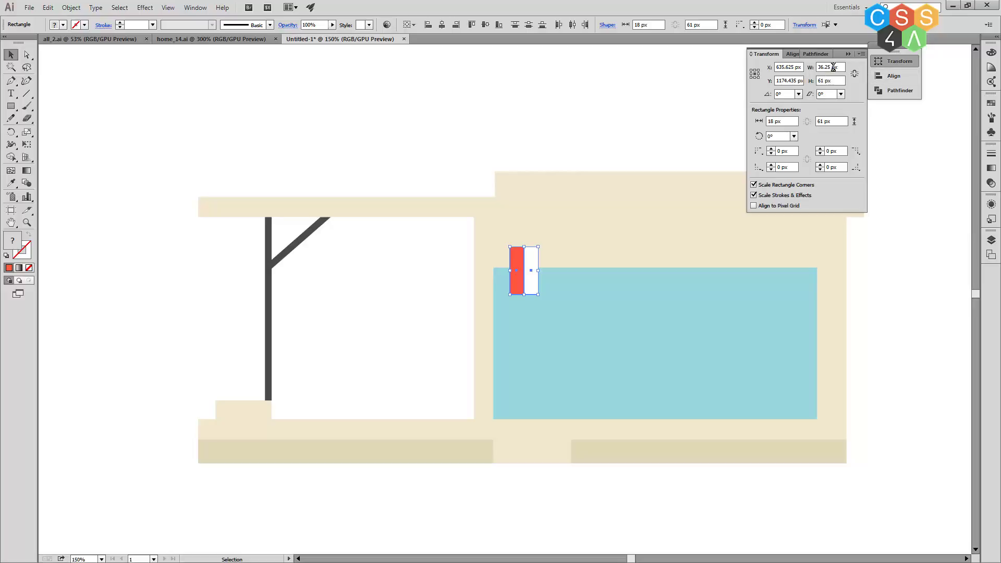
drag(843, 66, 817, 67)
key(ctrl+c)
click(71, 7)
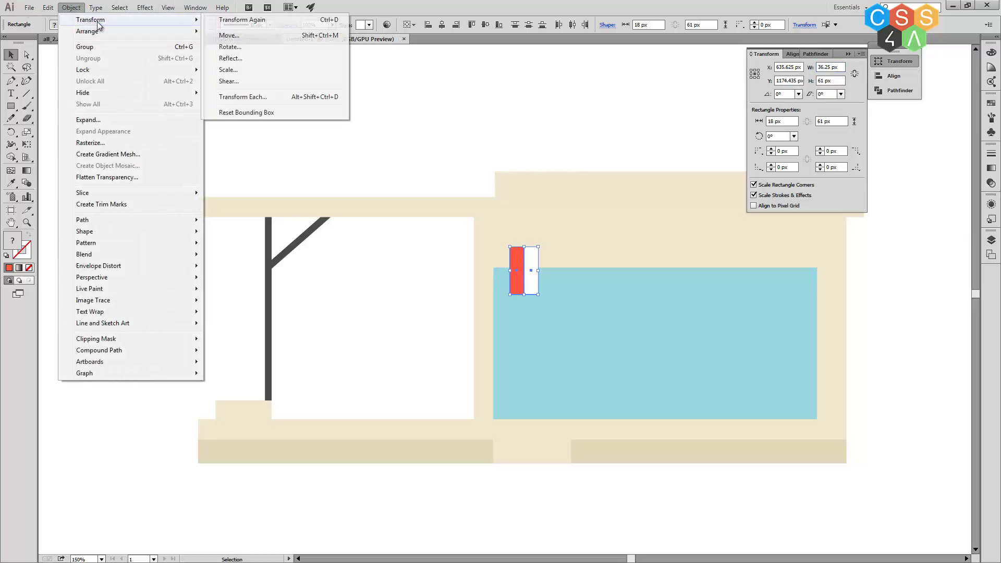
click(241, 34)
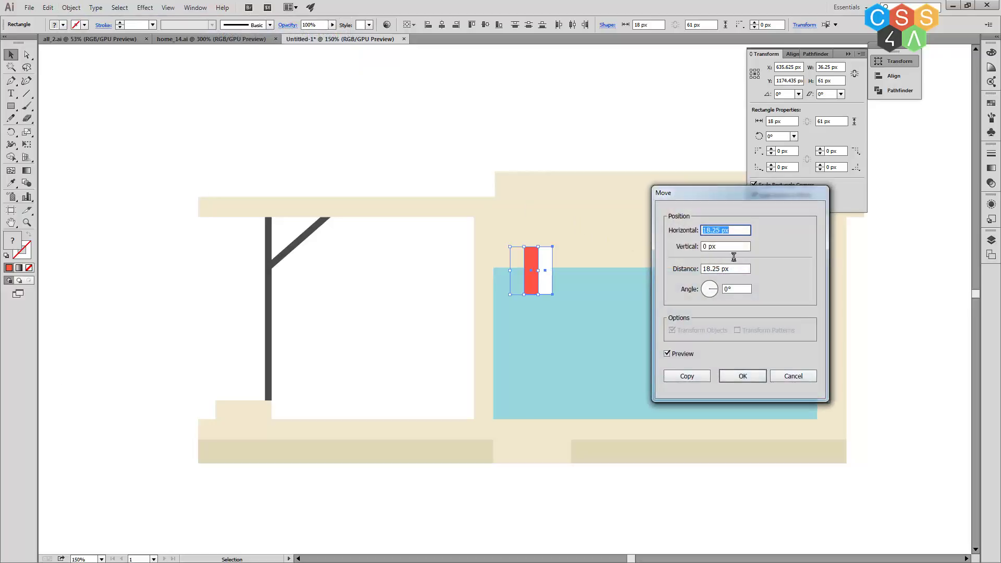
key(ctrl+v)
click(692, 380)
- Repeat the move-copy with Ctrl+D to extend the stripes across the window
key(ctrl)
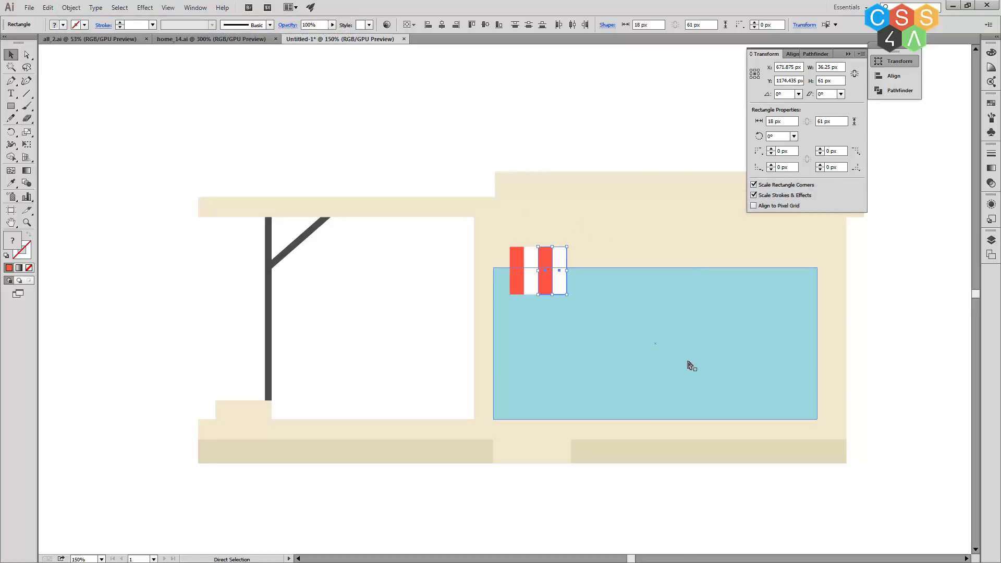
key(ctrl+d)
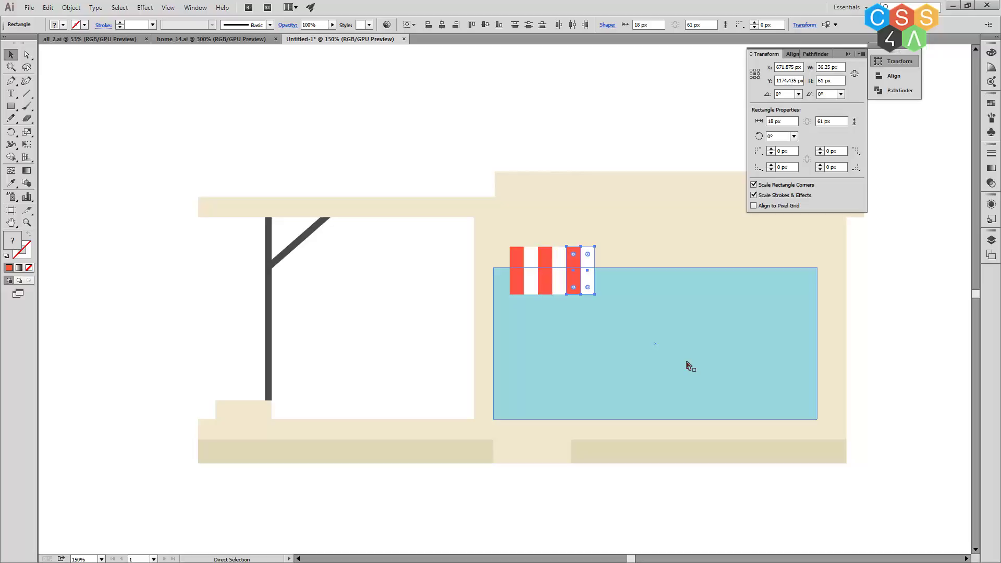
key(ctrl+d)
key(ctrl+d)
key(ctrl+d)
key(ctrl+d)
key(ctrl+d)
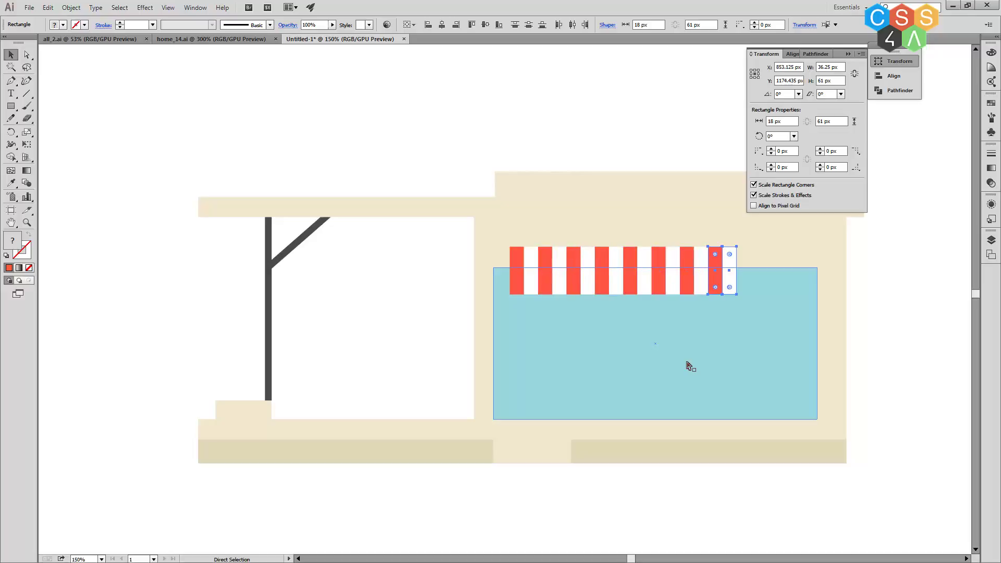
key(ctrl+d)
key(ctrl+d)
key(ctrl+d)
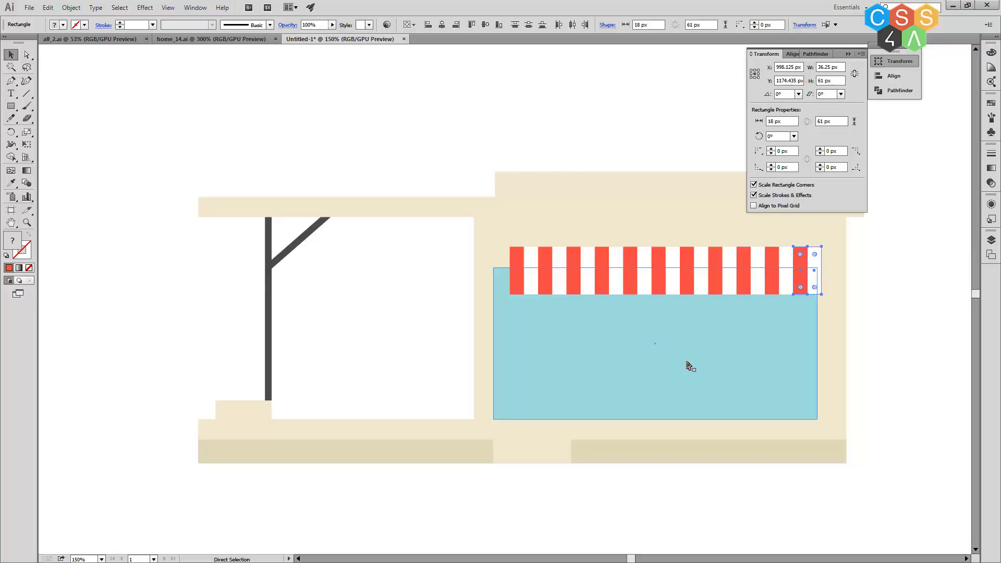
key(ctrl+d)
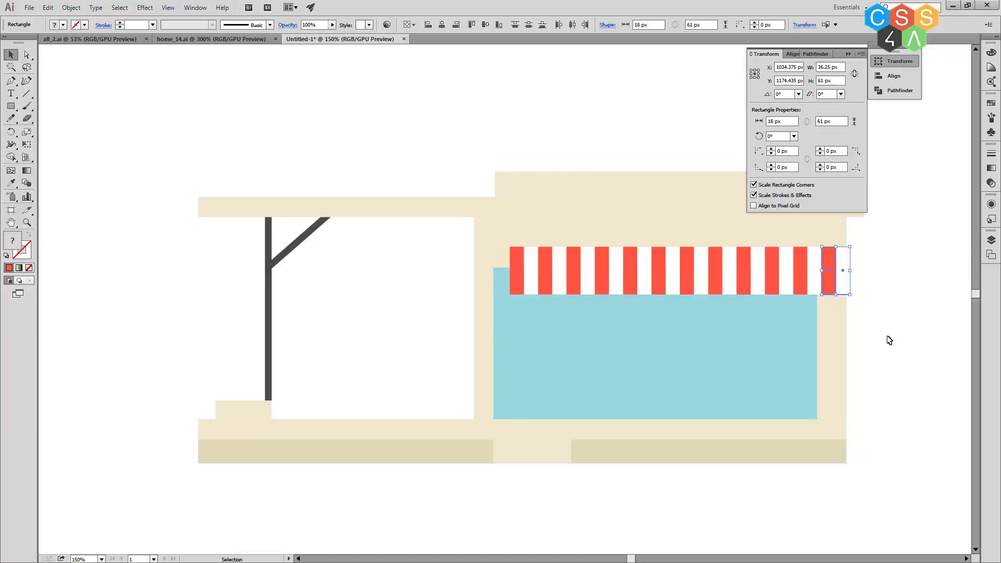
scroll(890, 339, up, 1)
drag(694, 341, 725, 345)
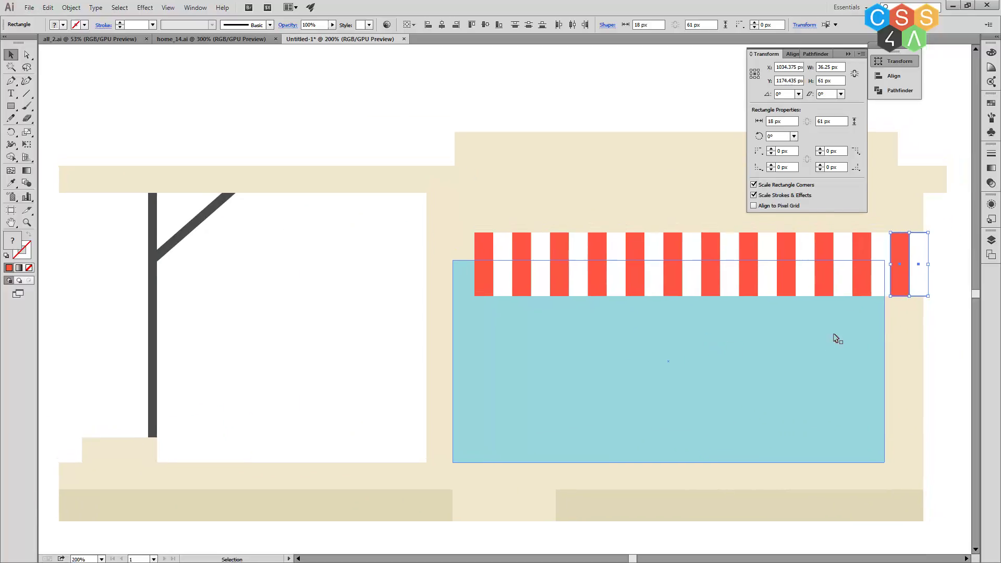
click(949, 316)
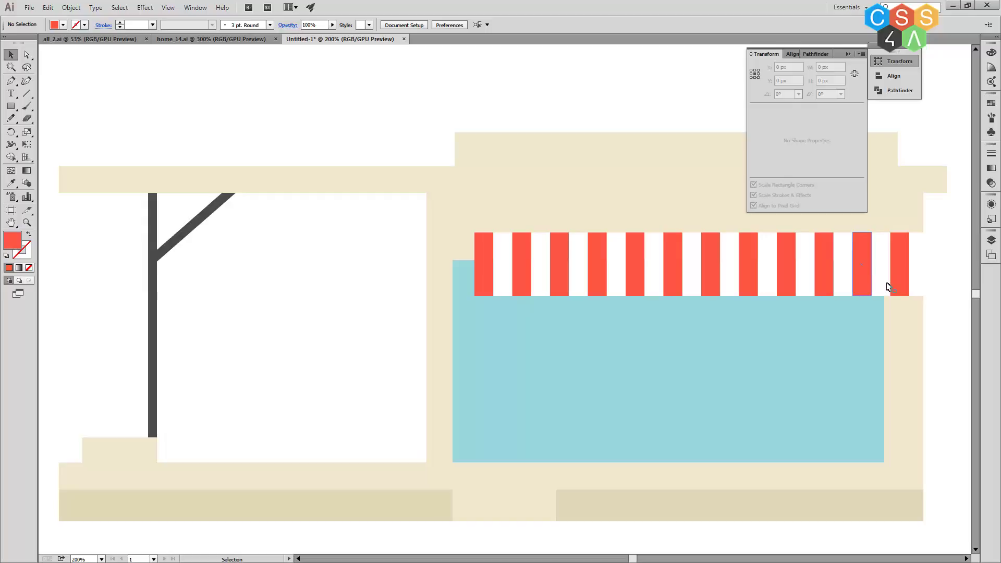
click(920, 283)
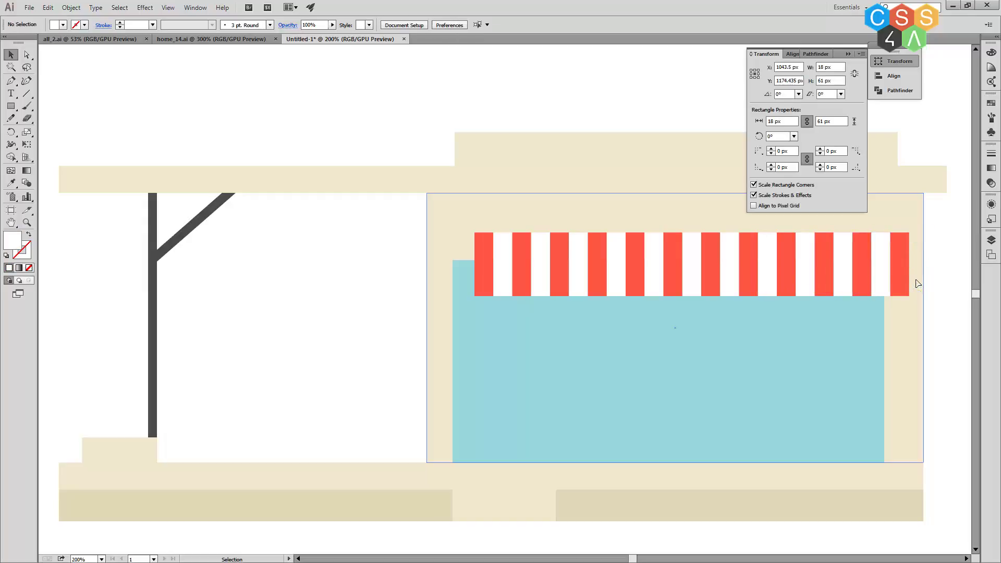
click(943, 279)
click(892, 276)
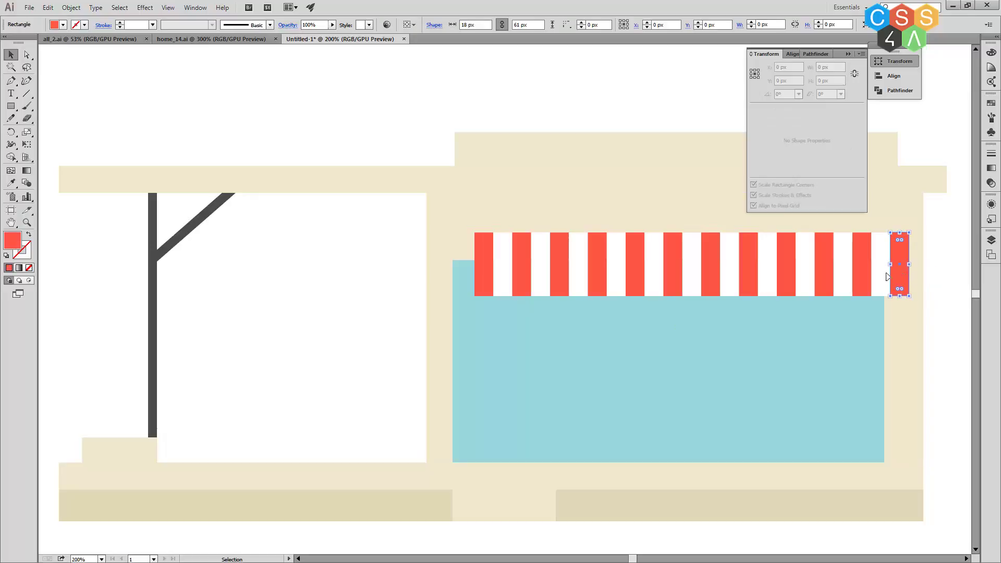
shift+click(852, 275)
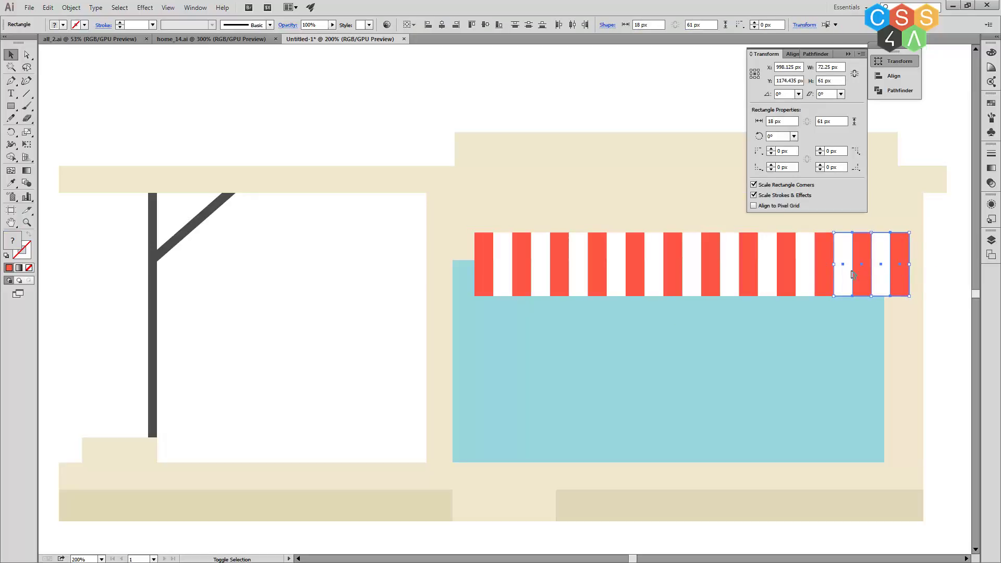
shift+click(805, 275)
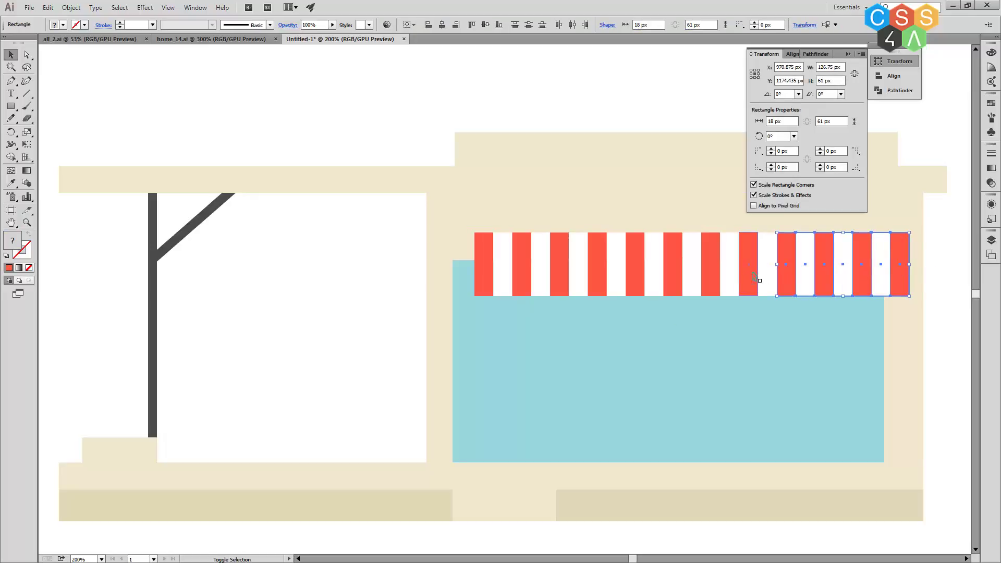
shift+click(723, 280)
shift+click(692, 271)
shift+click(652, 271)
shift+click(618, 271)
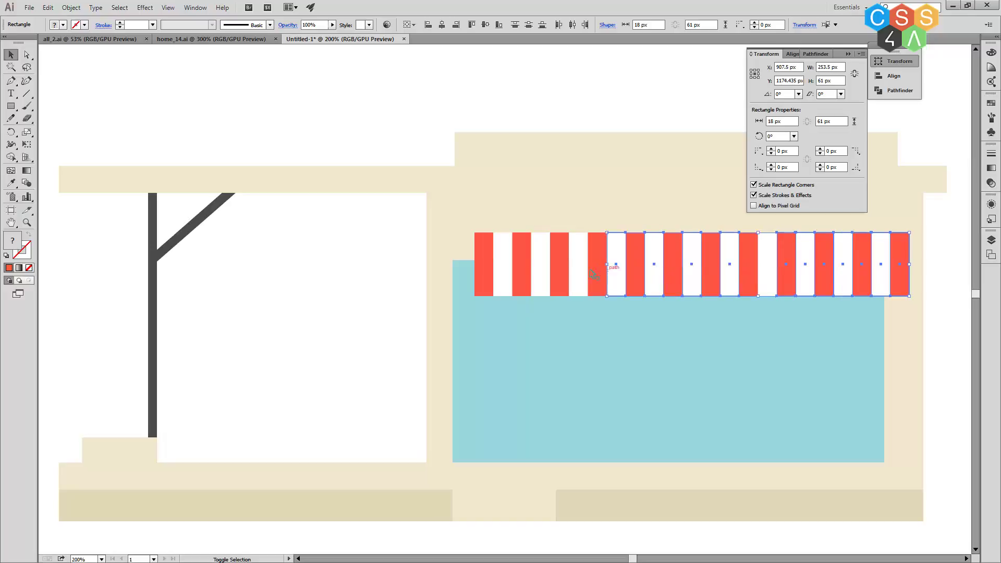
shift+click(578, 270)
shift+click(541, 269)
shift+click(521, 269)
shift+click(485, 269)
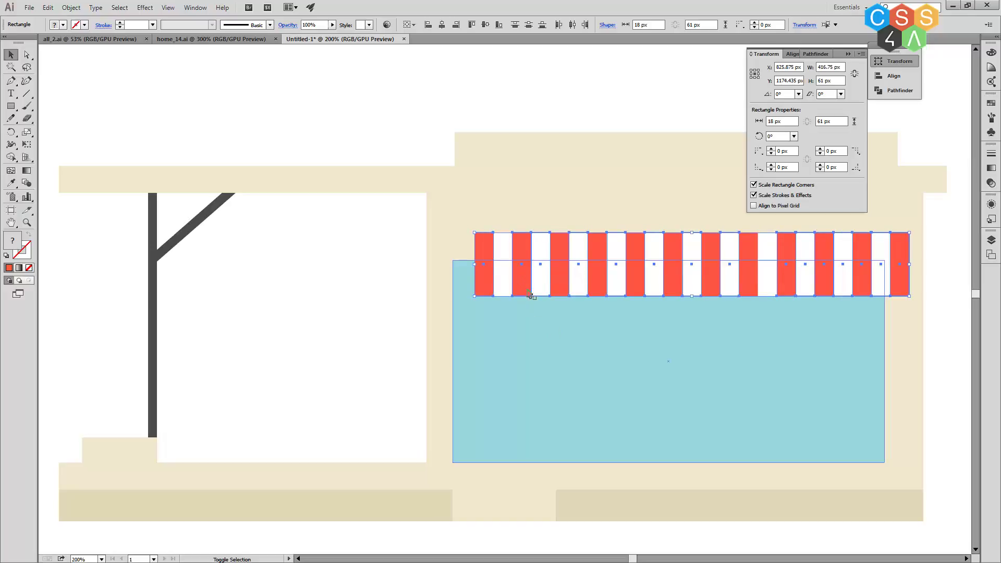
shift+click(504, 269)
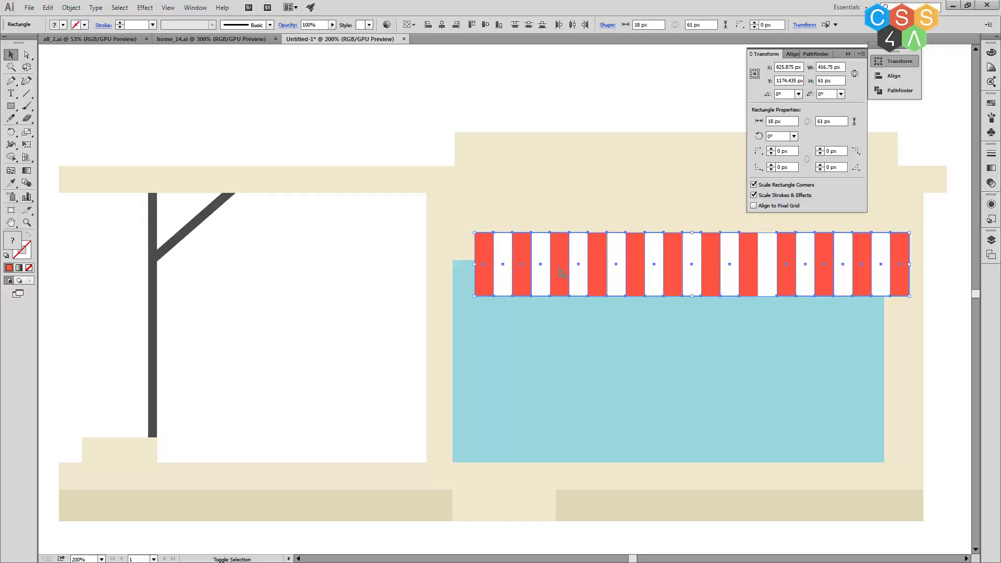
shift+click(596, 292)
shift+click(772, 292)
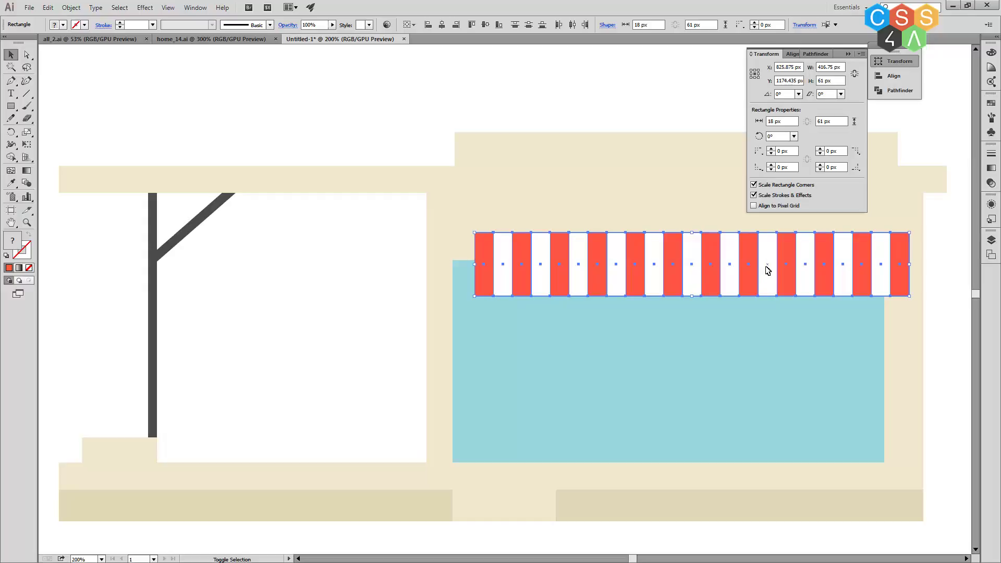
click(944, 278)
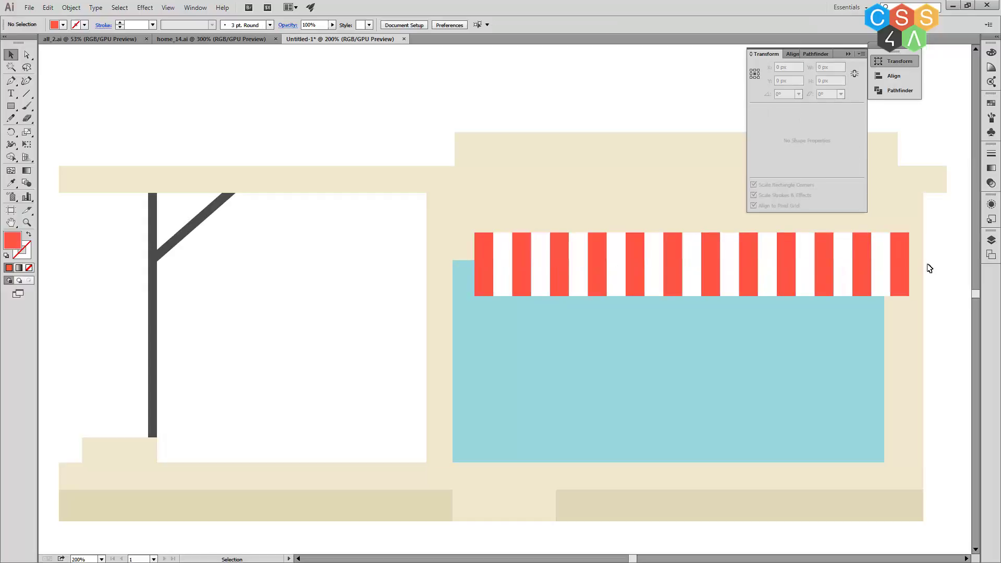
- Select only the awning stripes and resize the row to 405 px wide
drag(951, 265, 483, 268)
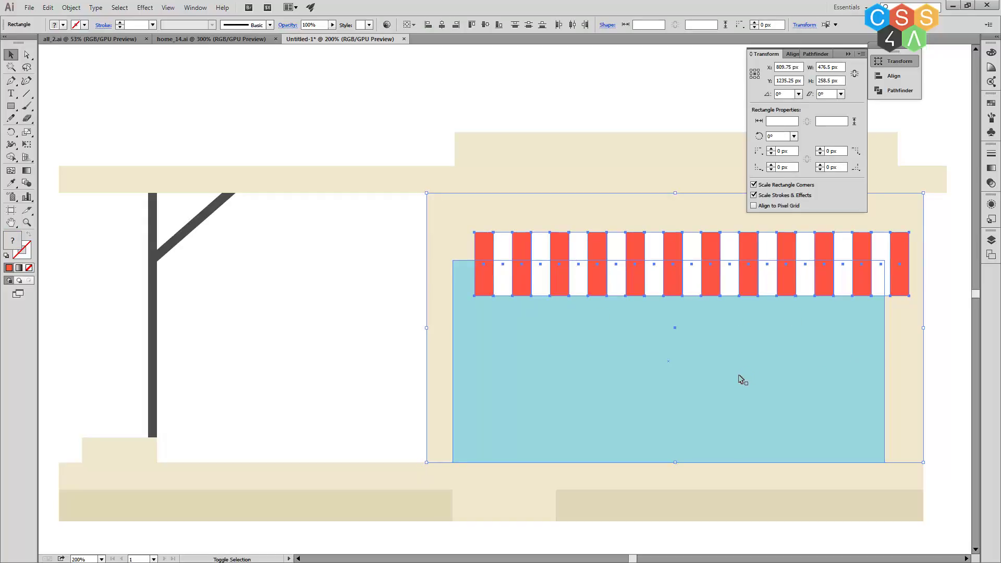
shift+click(890, 351)
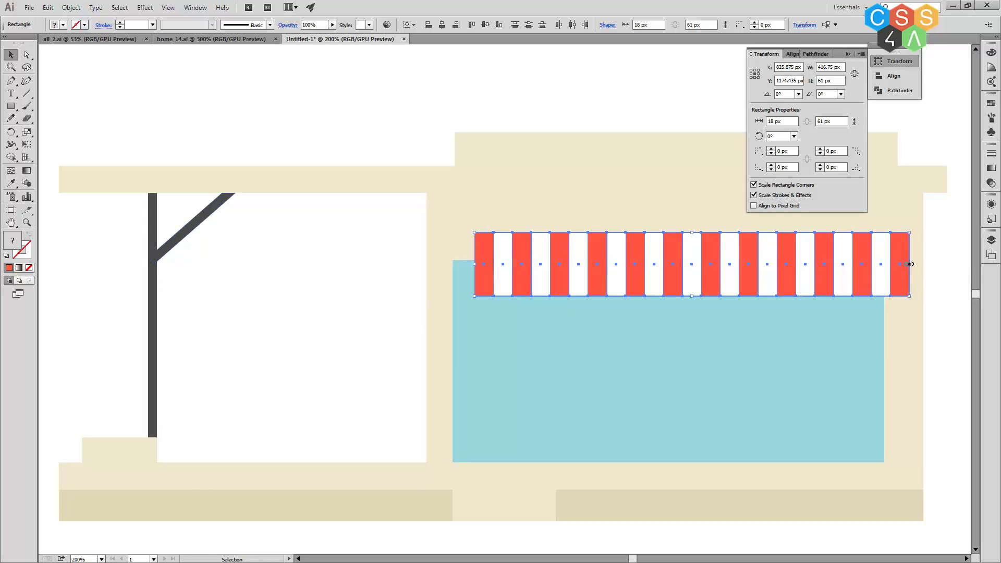
drag(911, 265, 896, 264)
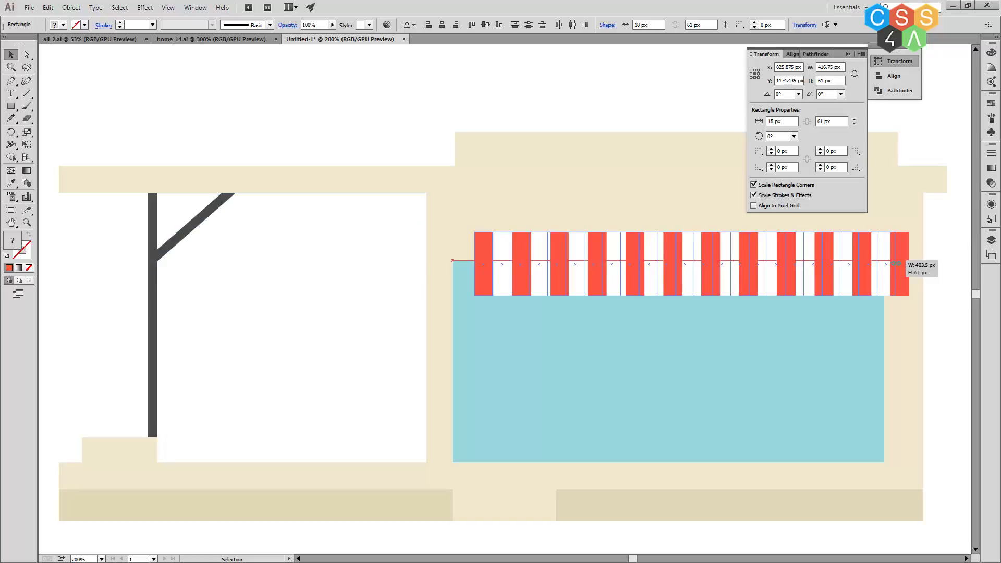
drag(897, 264, 888, 263)
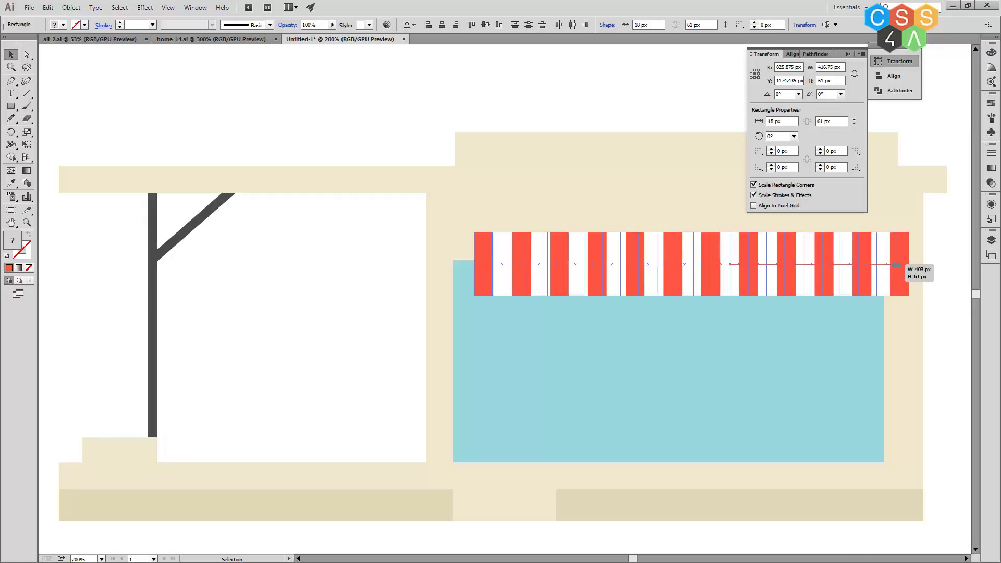
drag(896, 264, 895, 265)
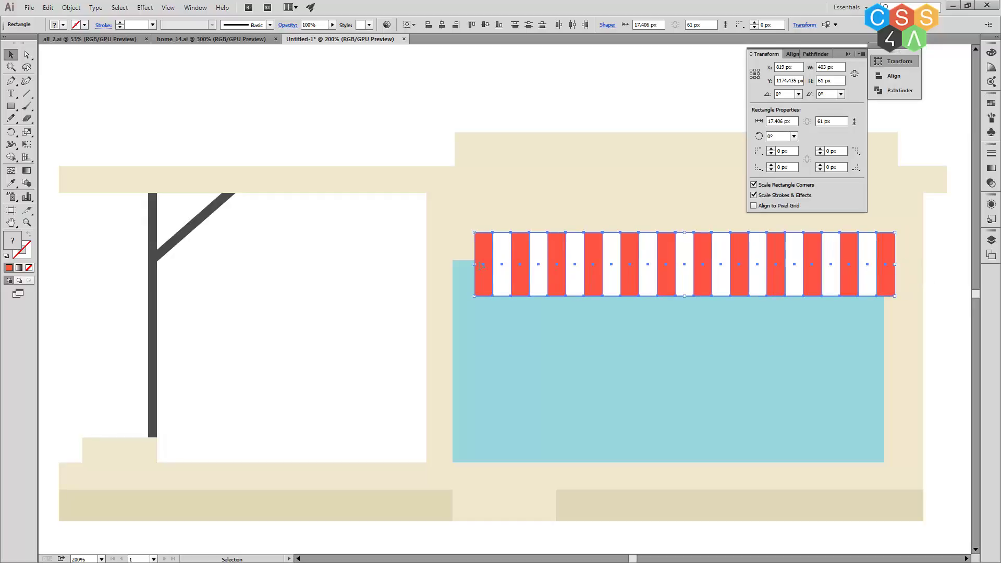
drag(474, 264, 472, 265)
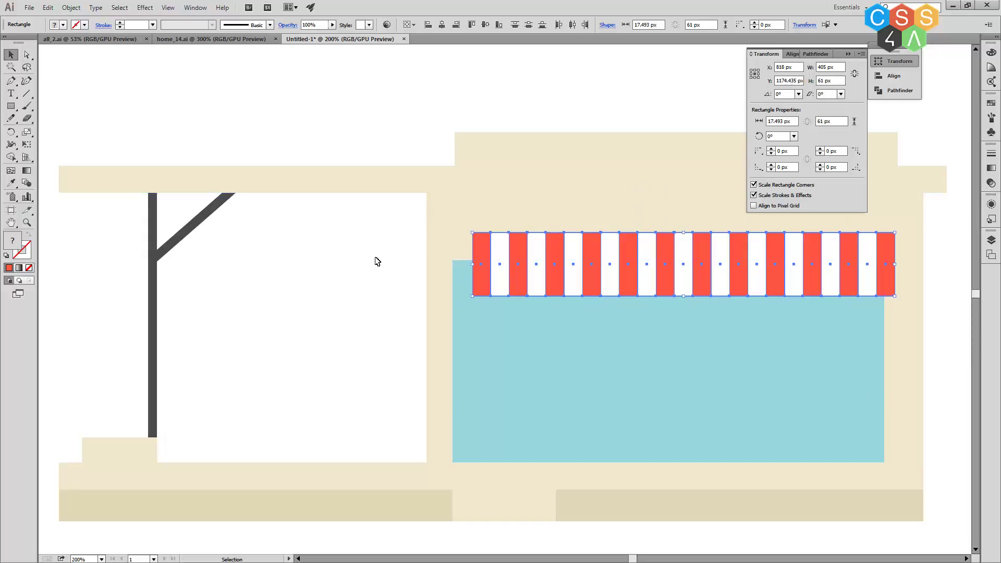
- Group the awning stripes, compare with the reference, and reselect the grouped awning in Untitled-1
click(71, 7)
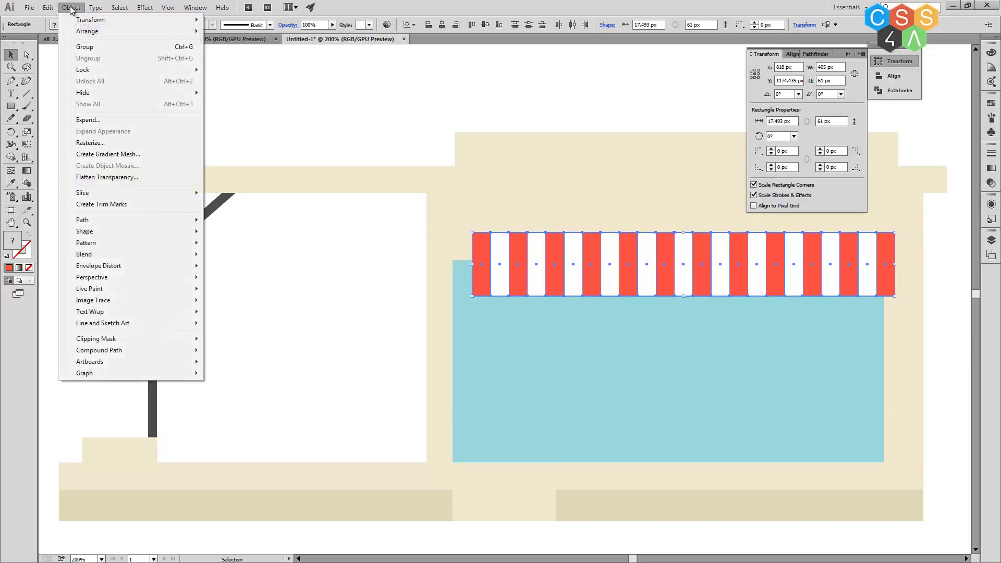
click(85, 46)
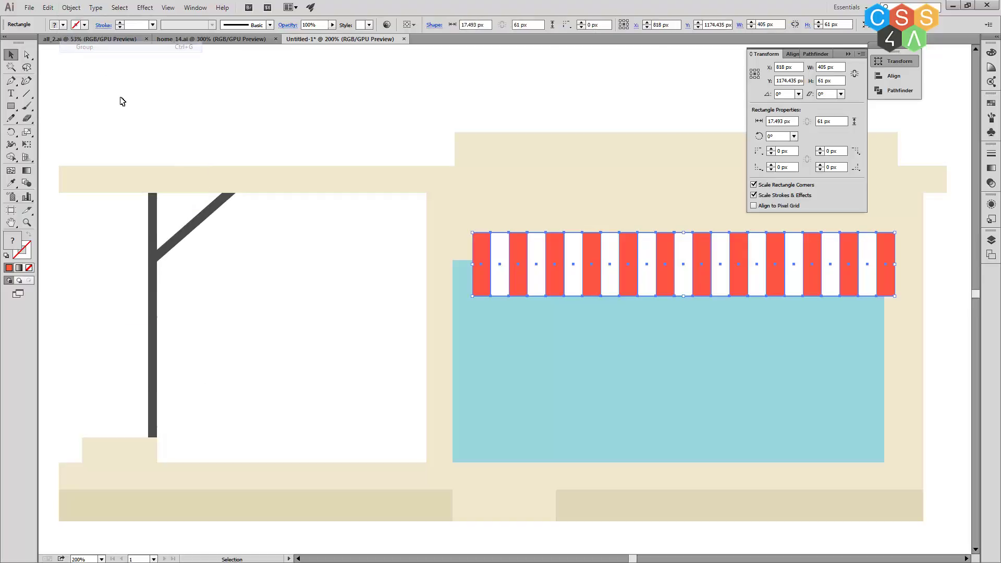
click(209, 37)
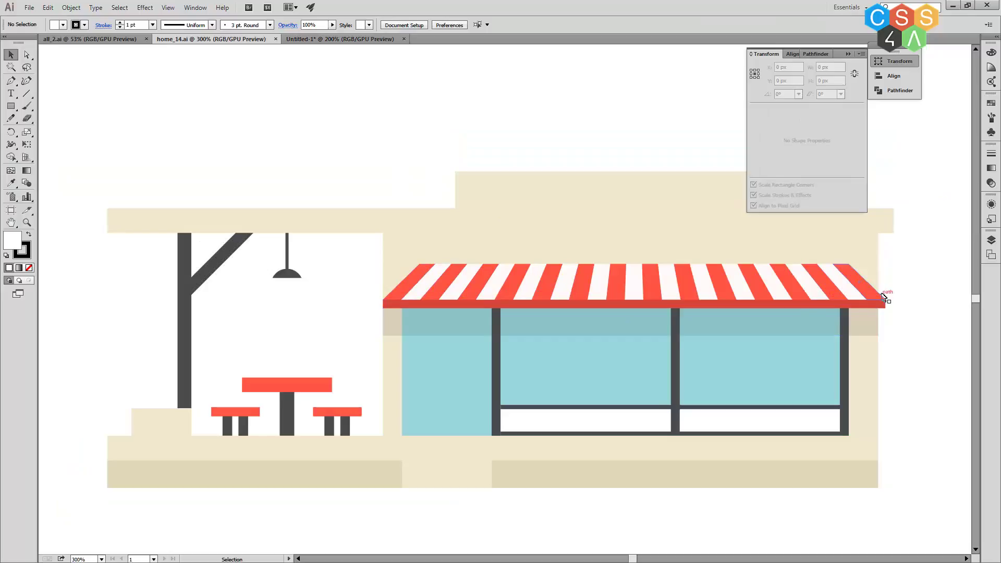
click(332, 39)
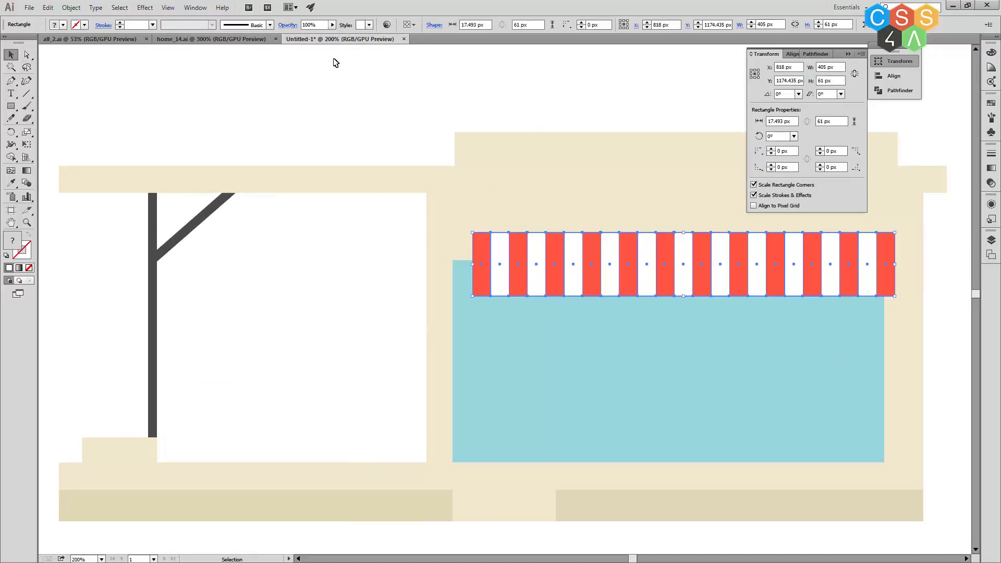
click(941, 331)
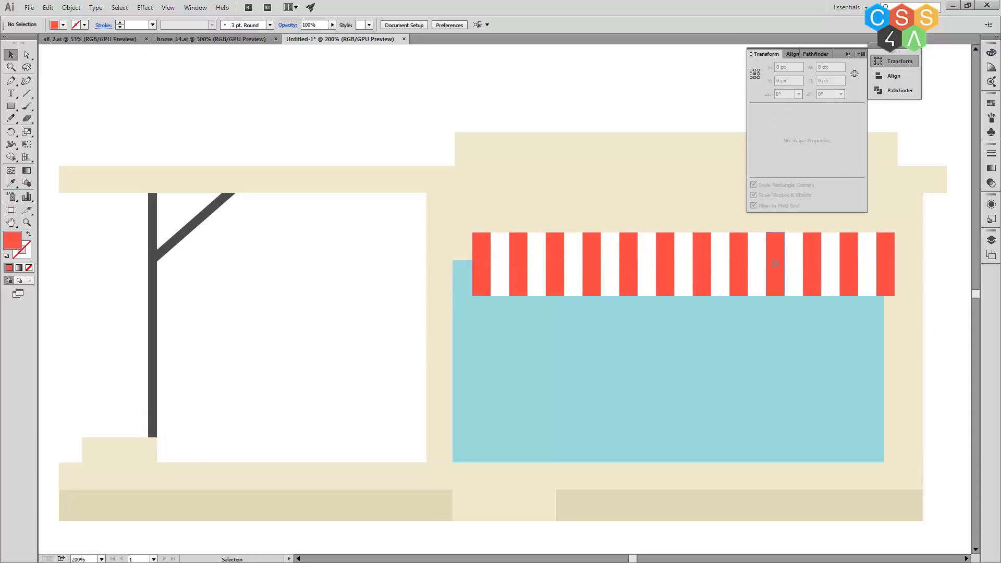
click(774, 263)
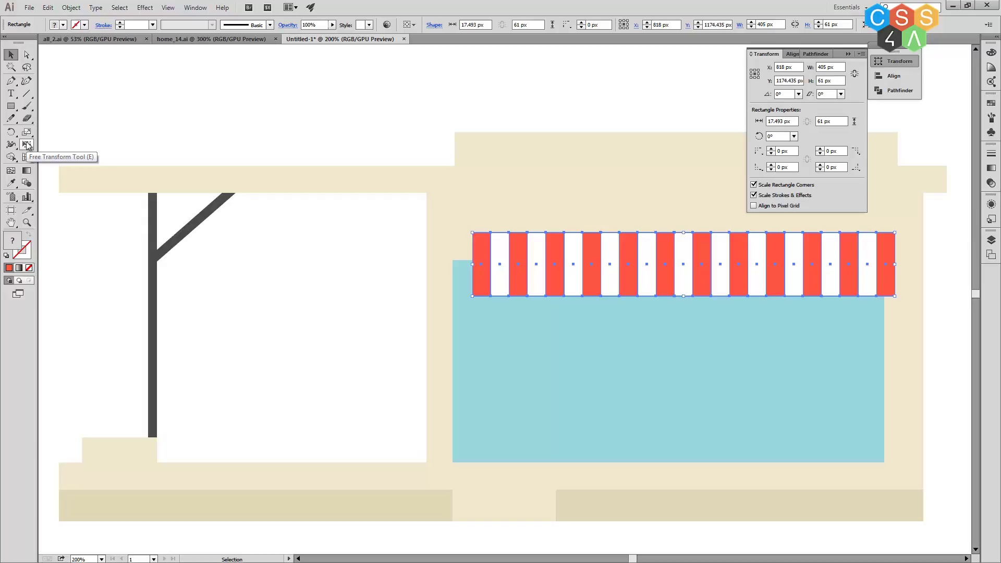
click(27, 145)
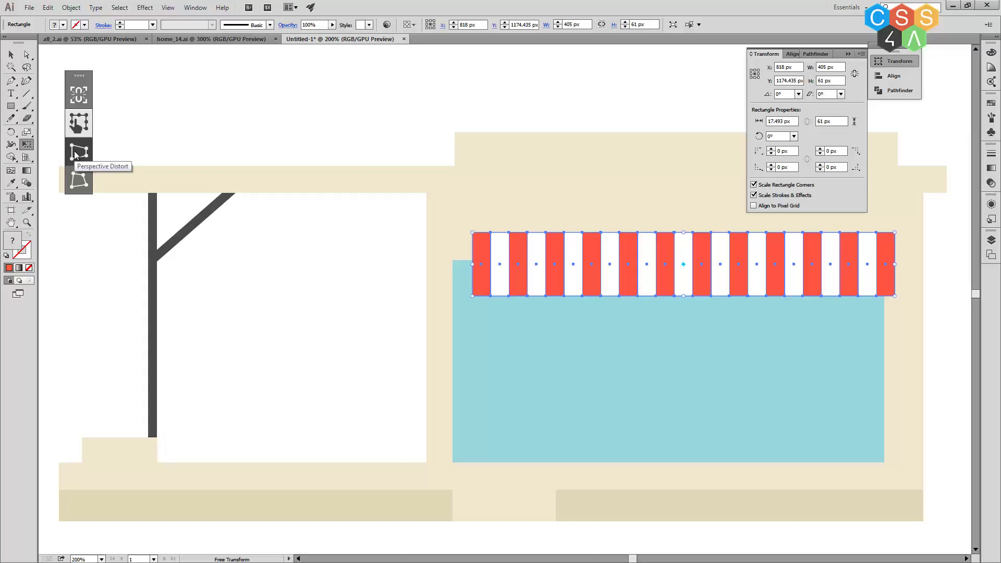
click(75, 151)
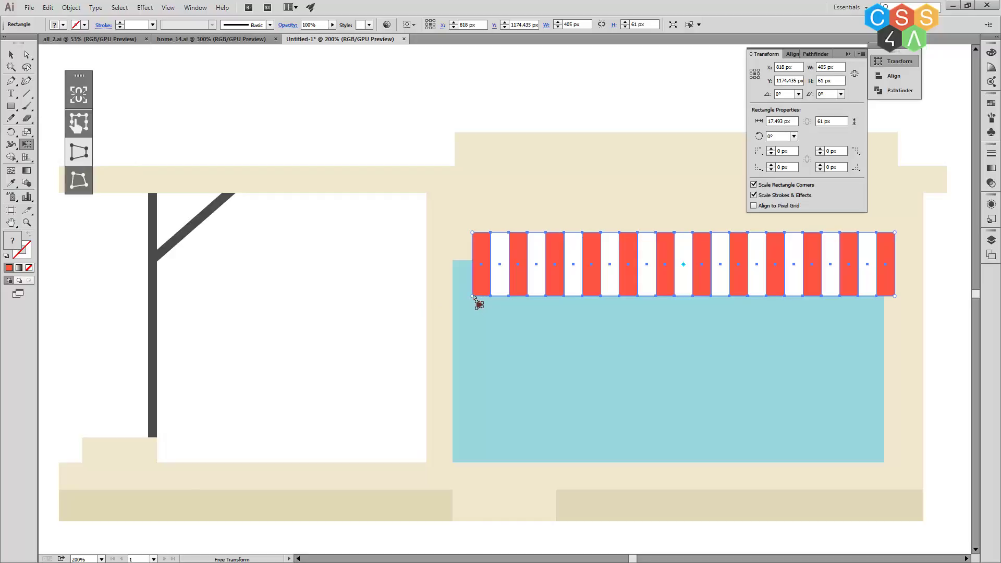
drag(473, 296, 425, 298)
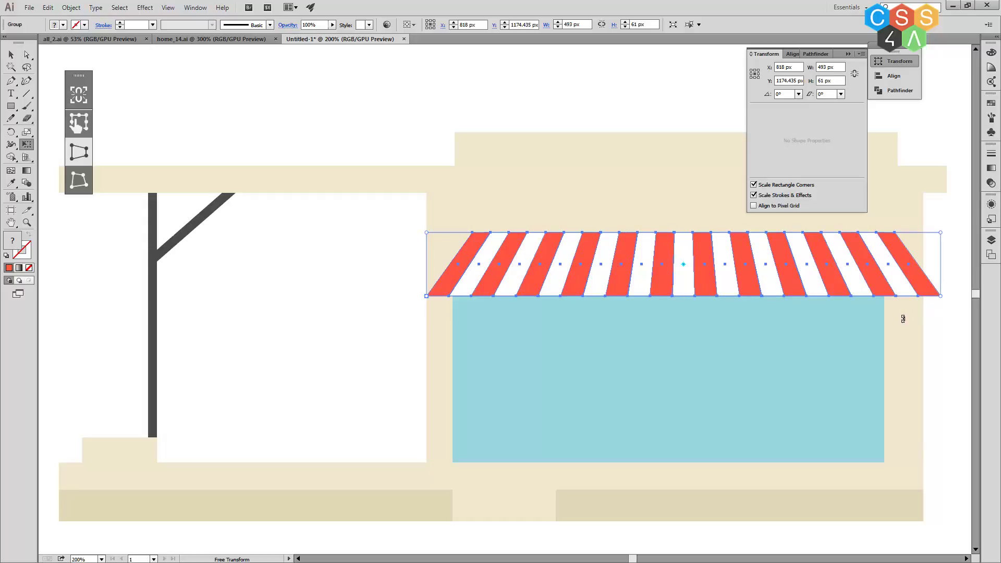
key(ctrl+z)
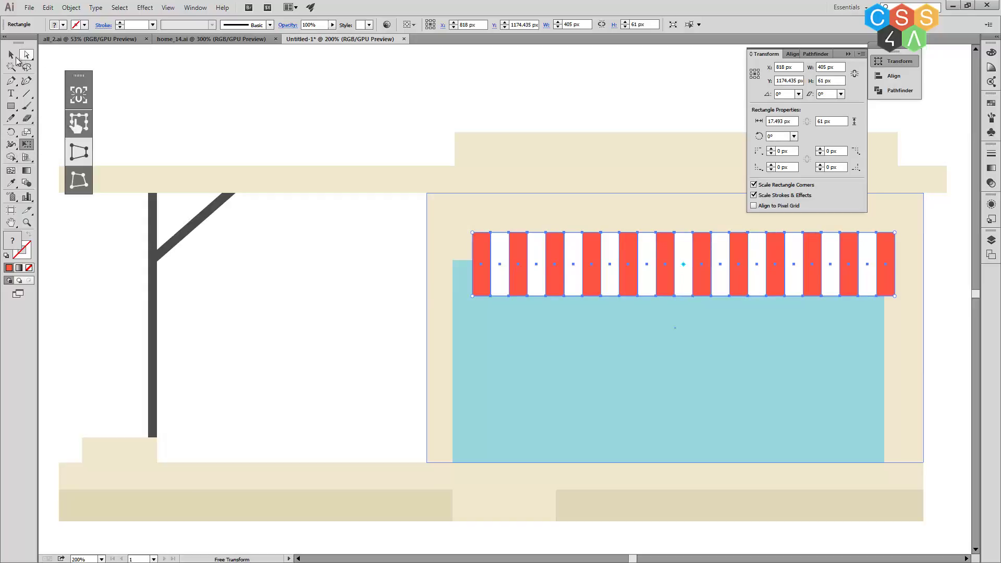
click(7, 58)
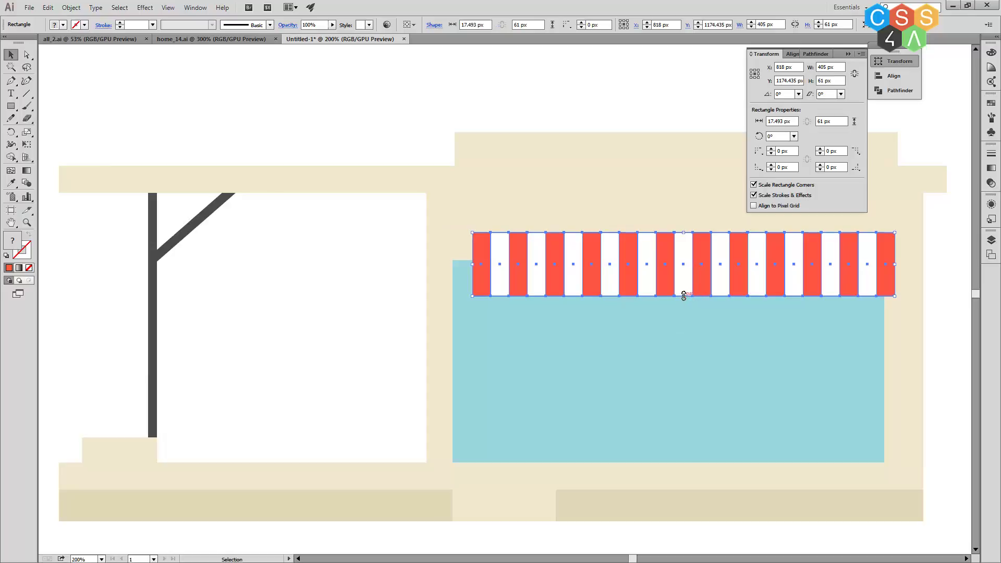
- Raise the awning's bottom edge to cut its height from 61 px to about 46 px
drag(683, 296, 687, 282)
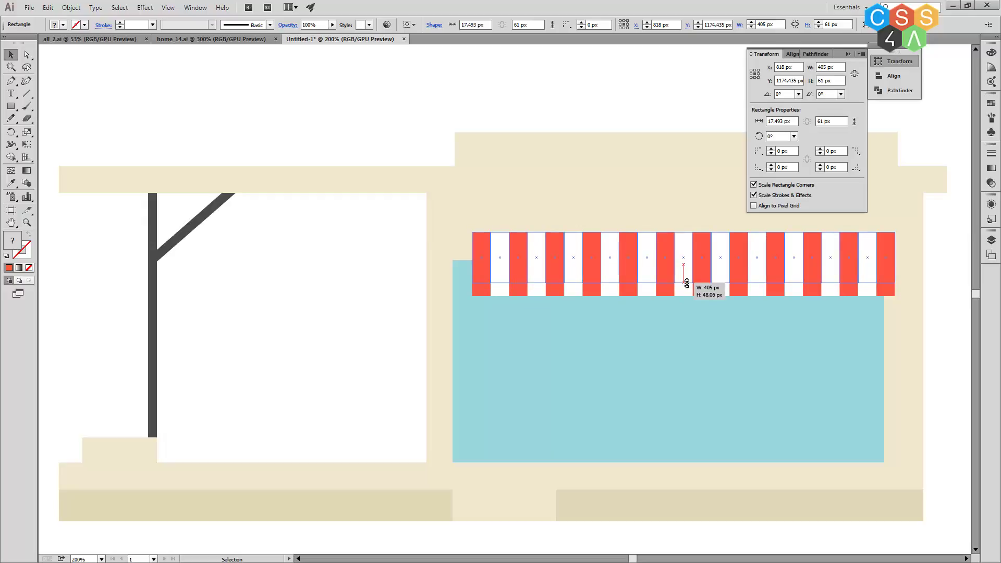
drag(687, 283, 687, 280)
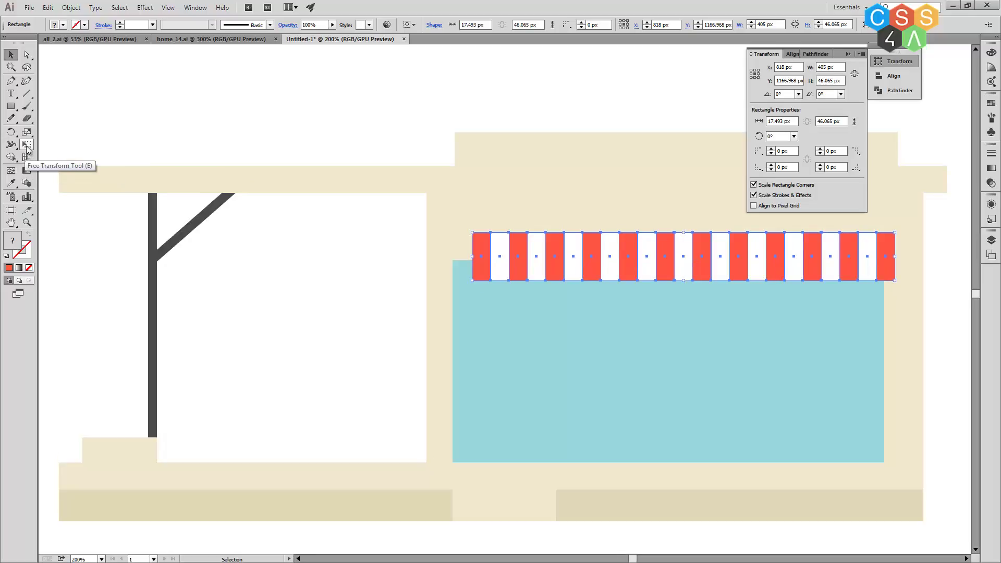
- Perspective-distort the awning so its bottom edge flares out to 493 px, then deselect
click(26, 146)
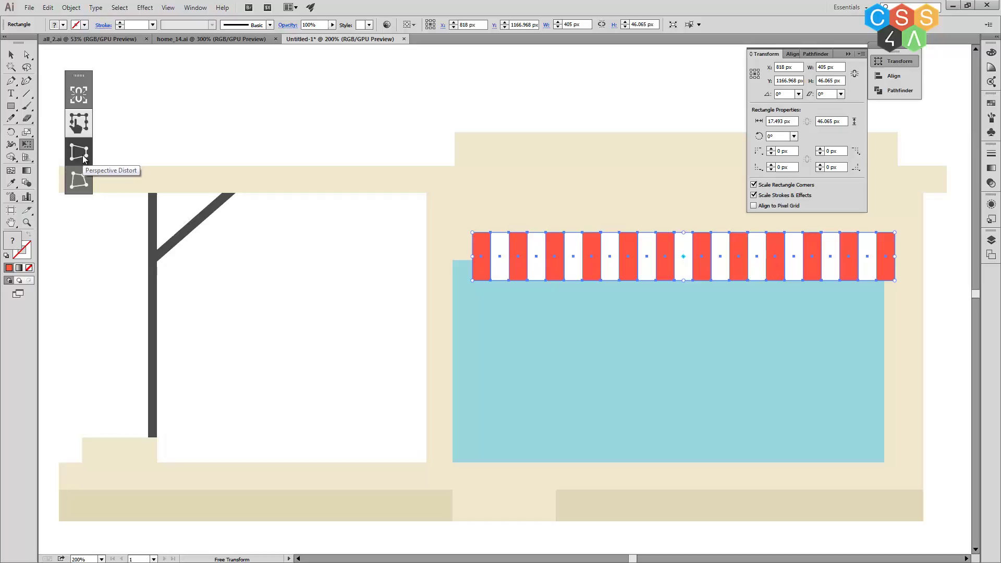
click(82, 155)
drag(476, 283, 429, 280)
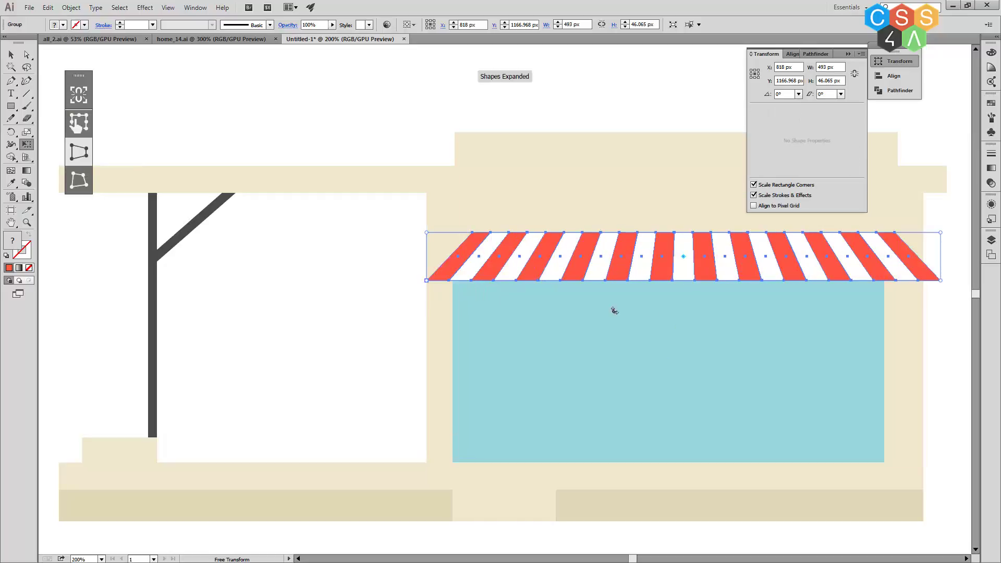
key(v)
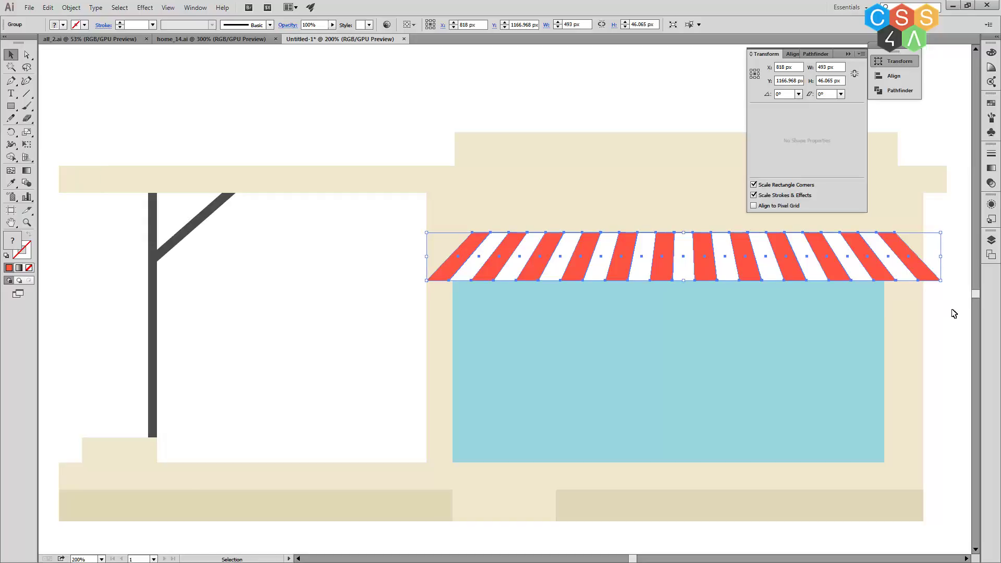
click(954, 312)
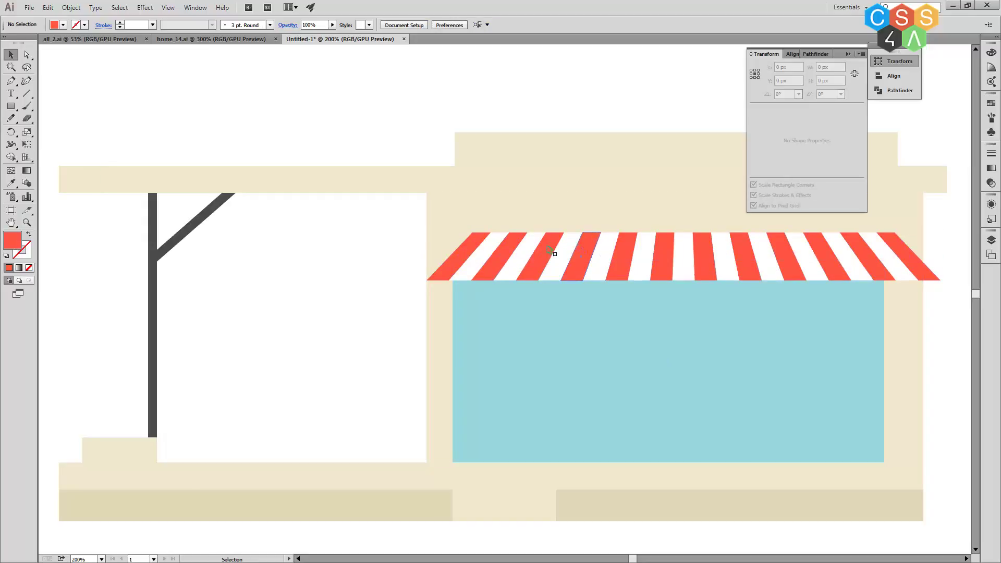
- Draw a 493 px bar along the awning's bottom edge and thin it to about 11 px
click(11, 107)
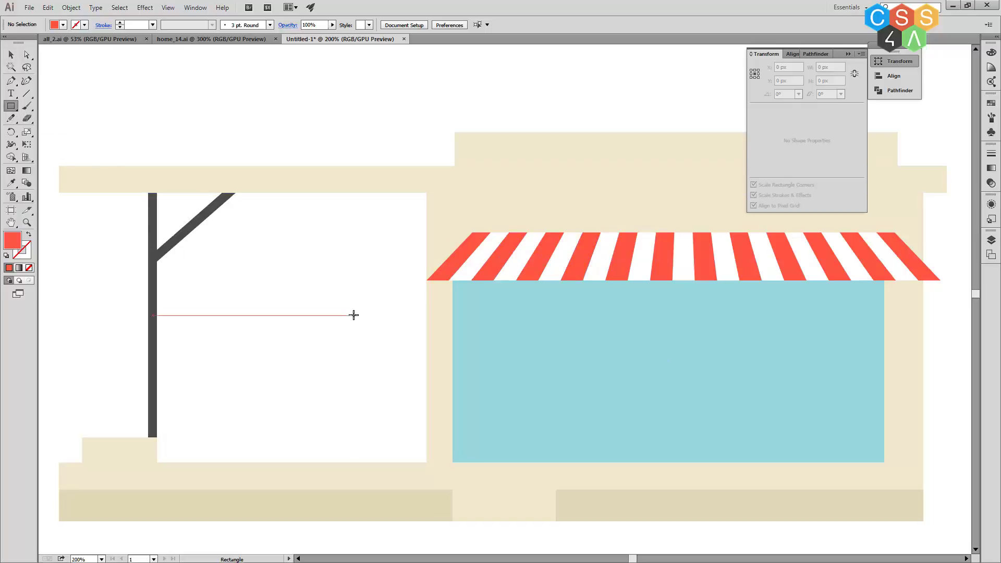
drag(426, 281, 940, 301)
key(v)
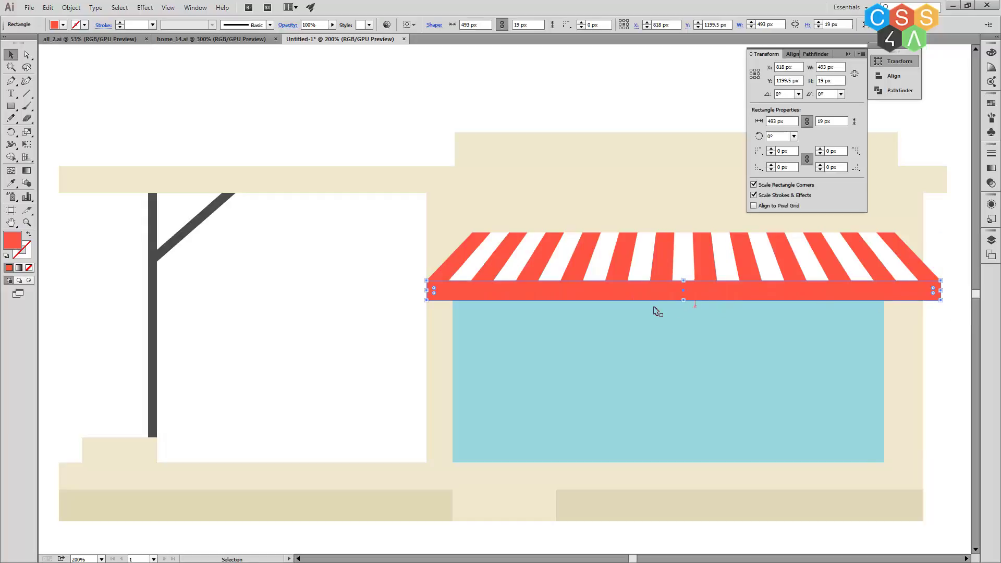
drag(685, 302, 685, 292)
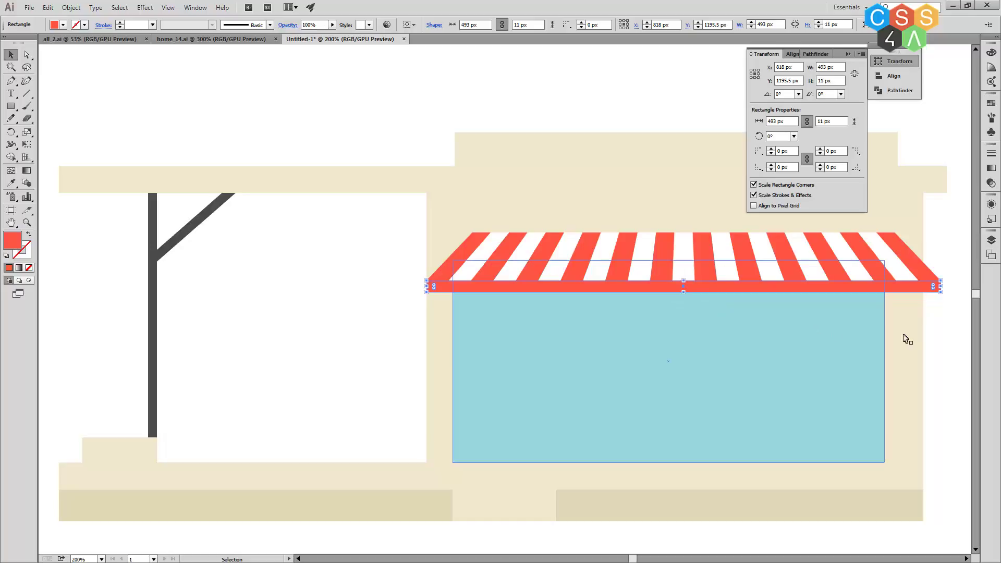
key(ctrl+shift+a)
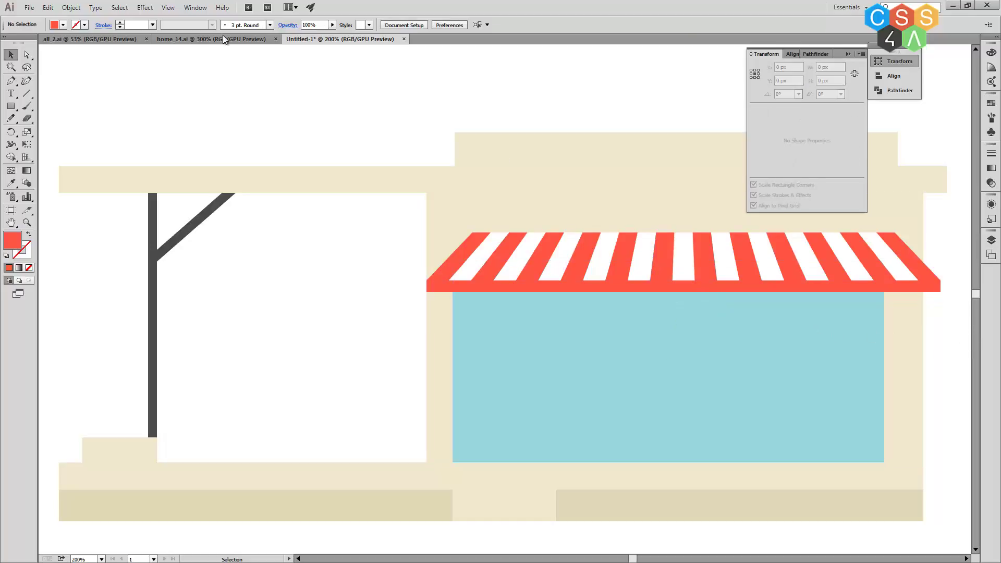
- Fill the bar with the darker red #D8453A sampled from the home_14.ai reference
click(210, 39)
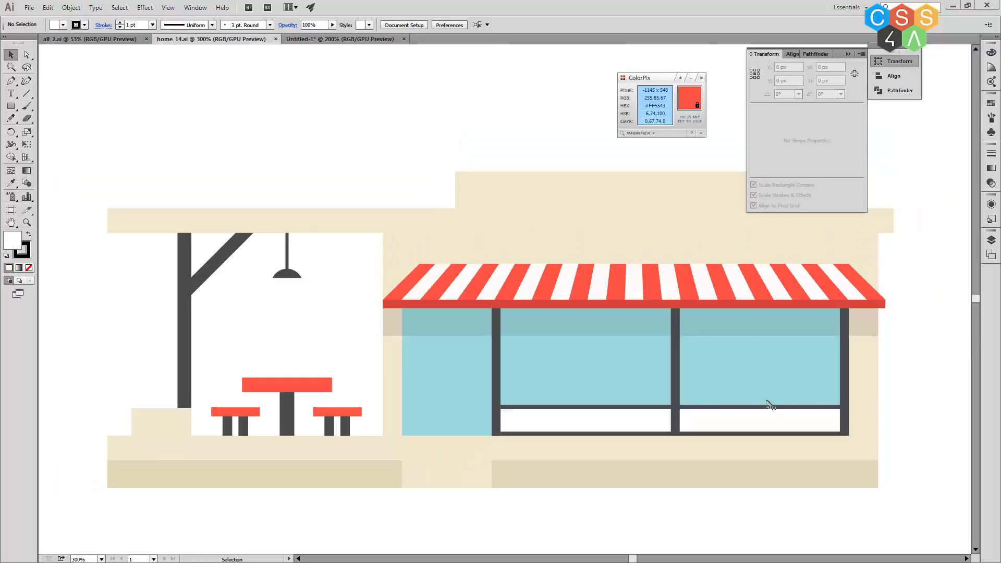
key(space)
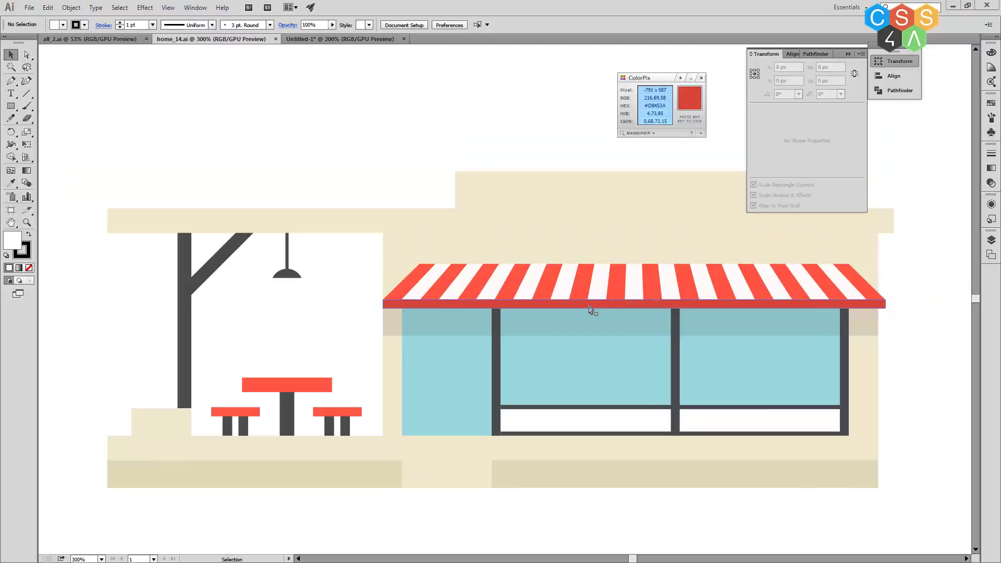
click(328, 39)
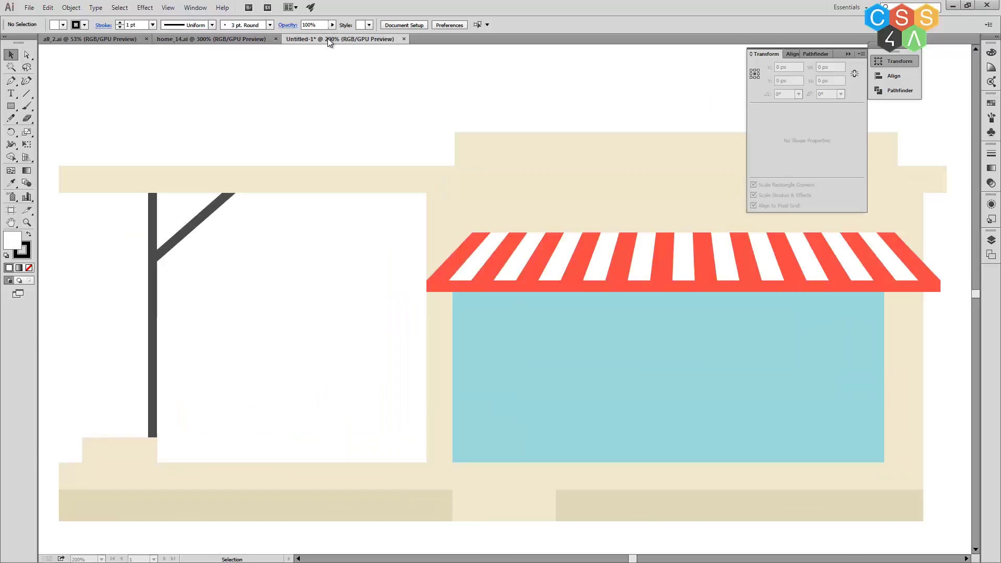
click(492, 288)
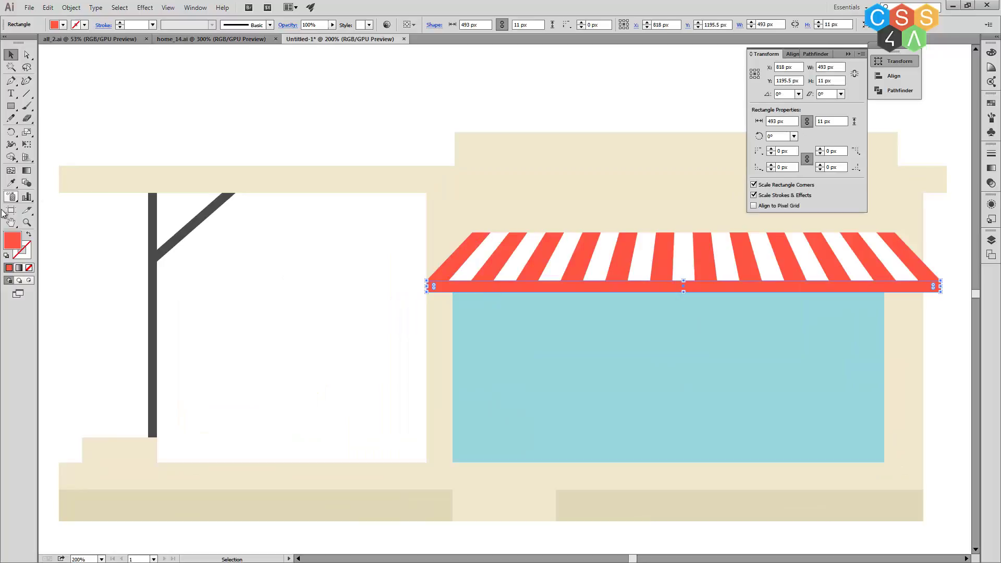
double_click(12, 241)
key(ctrl+v)
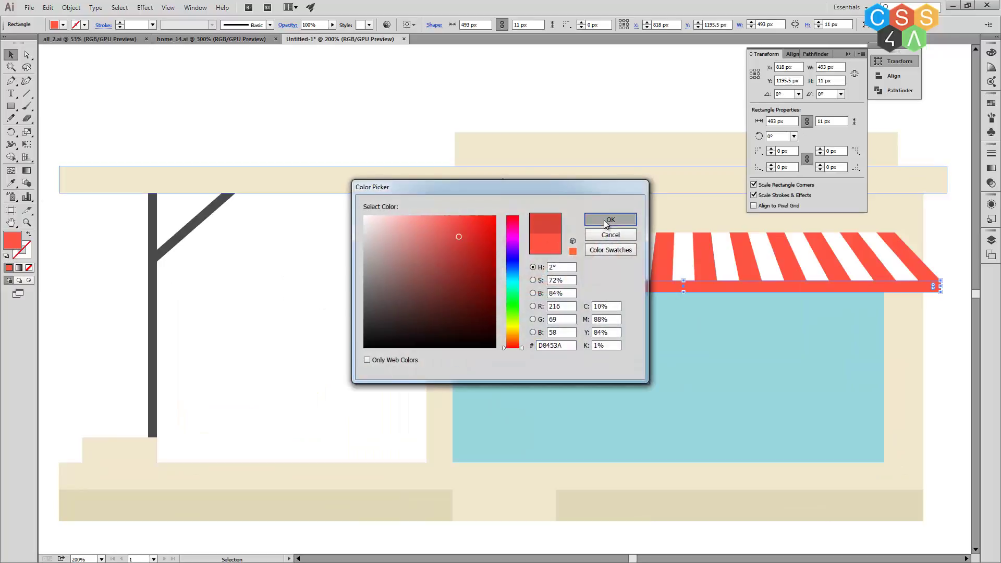
click(611, 220)
click(948, 329)
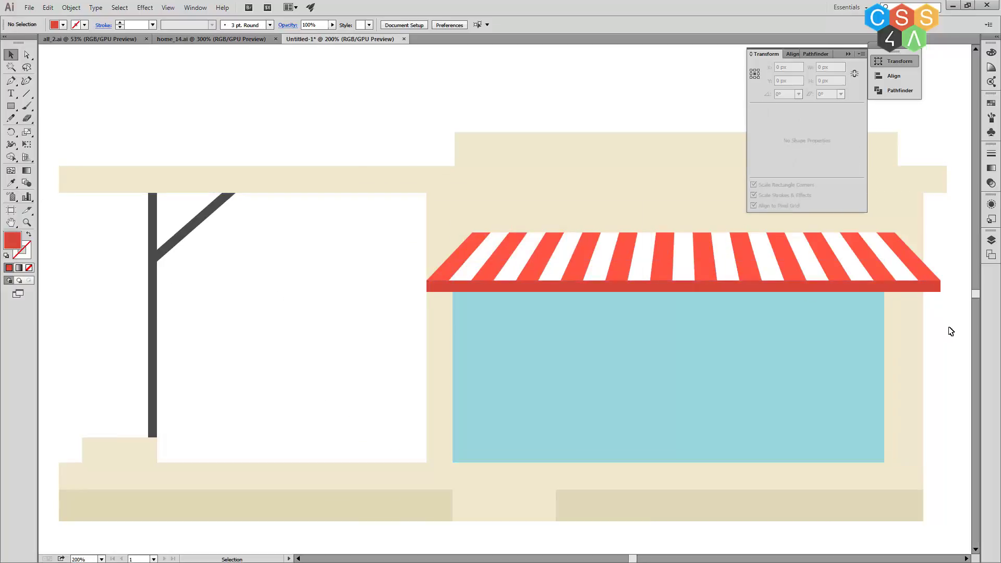
- Group the awning stripes and red bar into a 493 × 57.065 px unit, nudged slightly lower
click(775, 264)
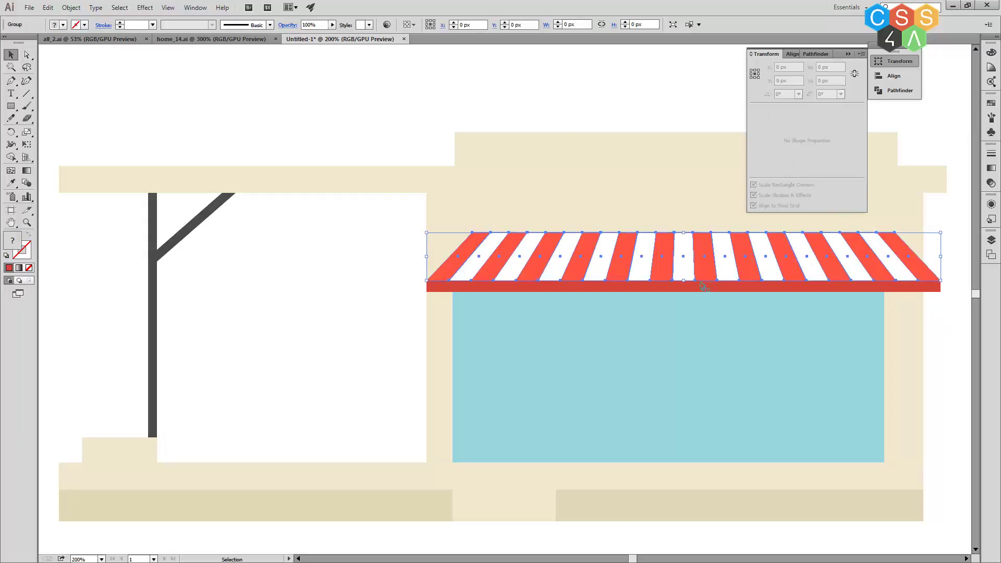
shift+click(692, 288)
key(ctrl)
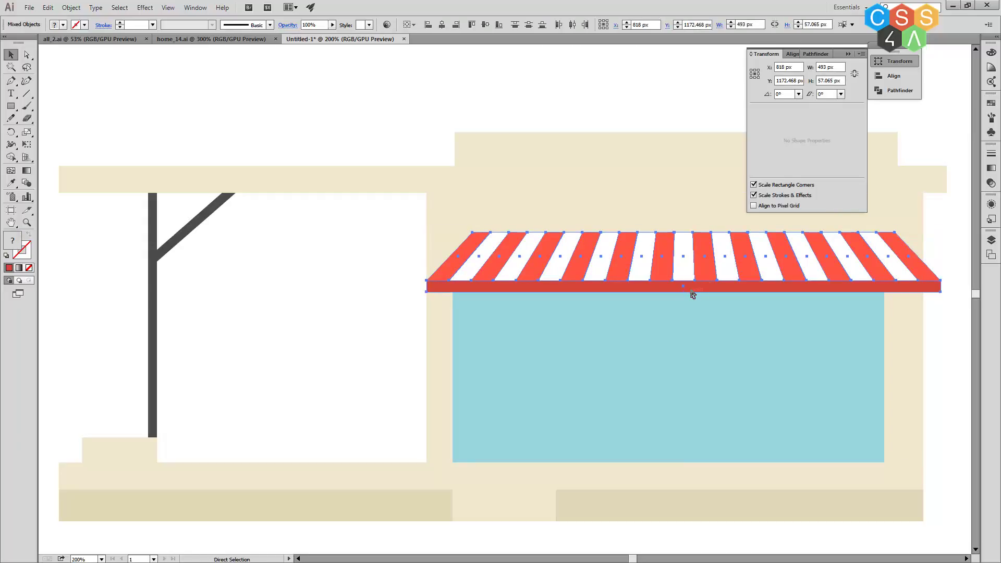
key(ctrl+g)
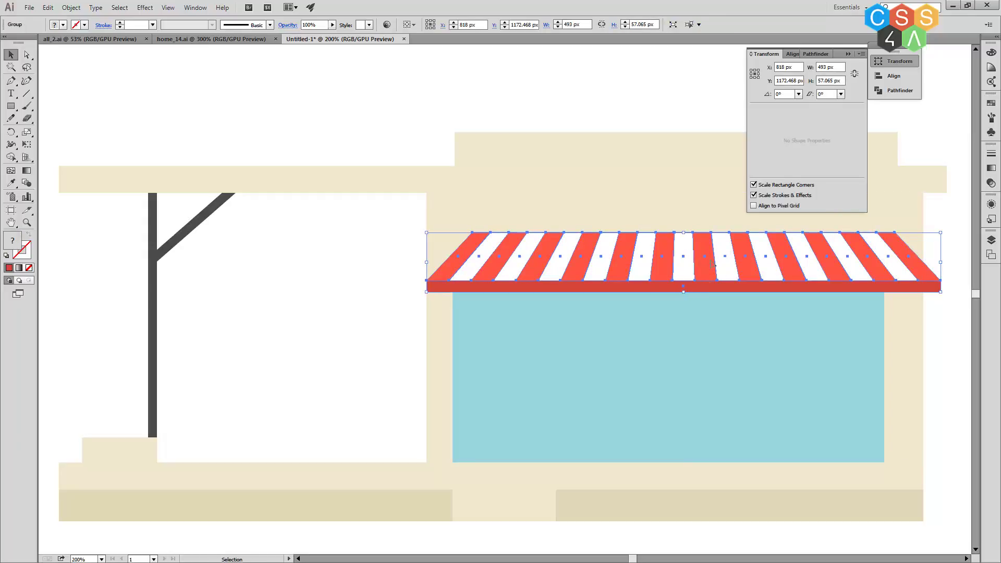
mouse_move(710, 269)
mouse_down()
mouse_move(709, 289)
mouse_move(711, 271)
mouse_up()
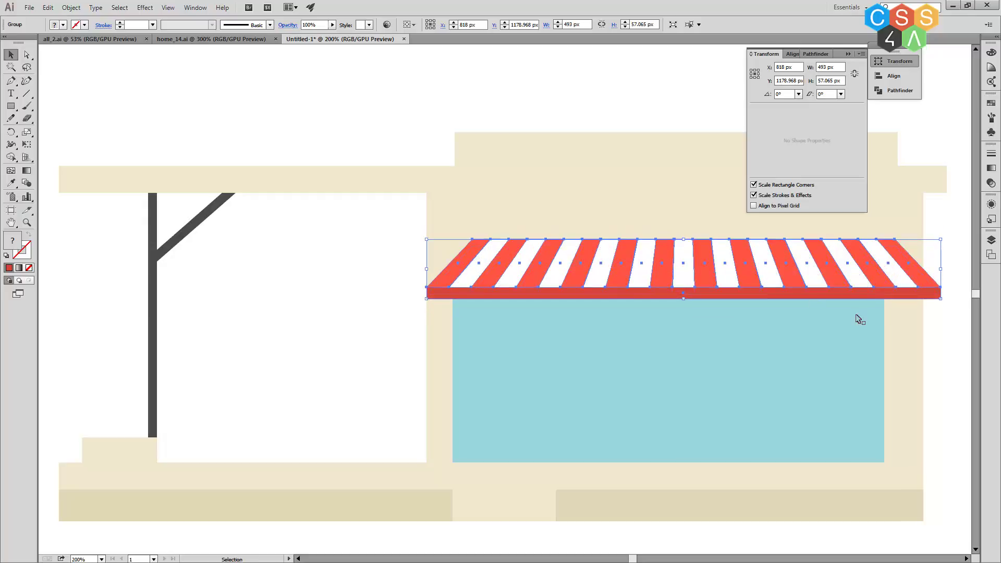
click(956, 364)
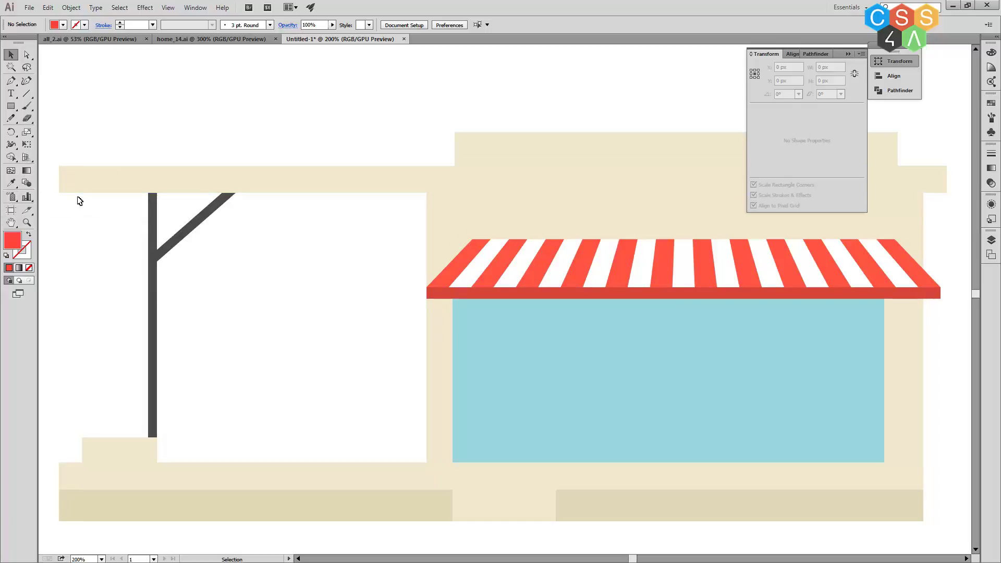
- Draw a thin red tabletop bar in the open area left of the café
click(10, 106)
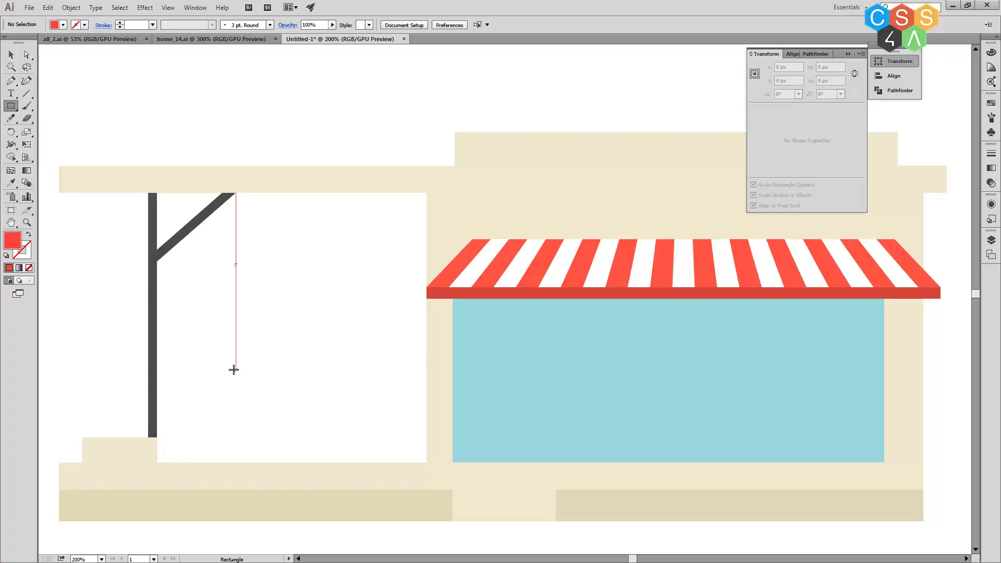
mouse_move(222, 364)
mouse_down()
mouse_move(359, 384)
mouse_move(342, 384)
mouse_up()
key(v)
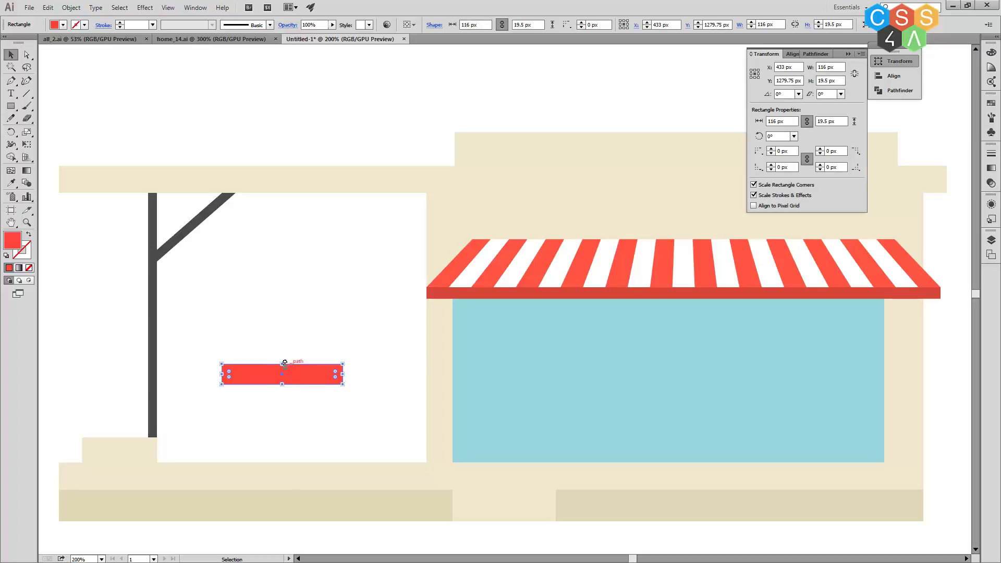
drag(284, 364, 283, 368)
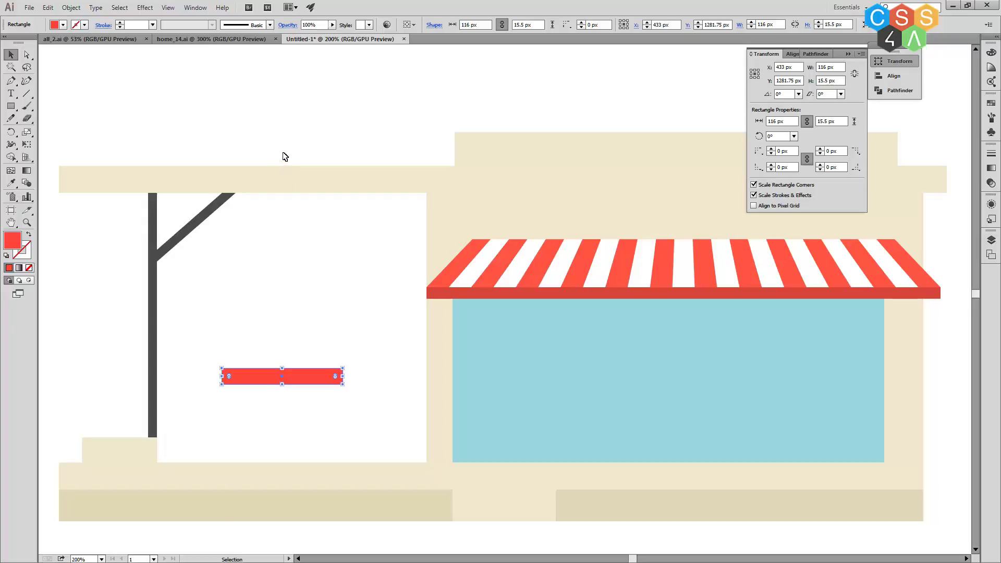
click(283, 157)
click(285, 376)
- Draw a 14.5 px wide post under the tabletop with default white fill and black outline
click(10, 106)
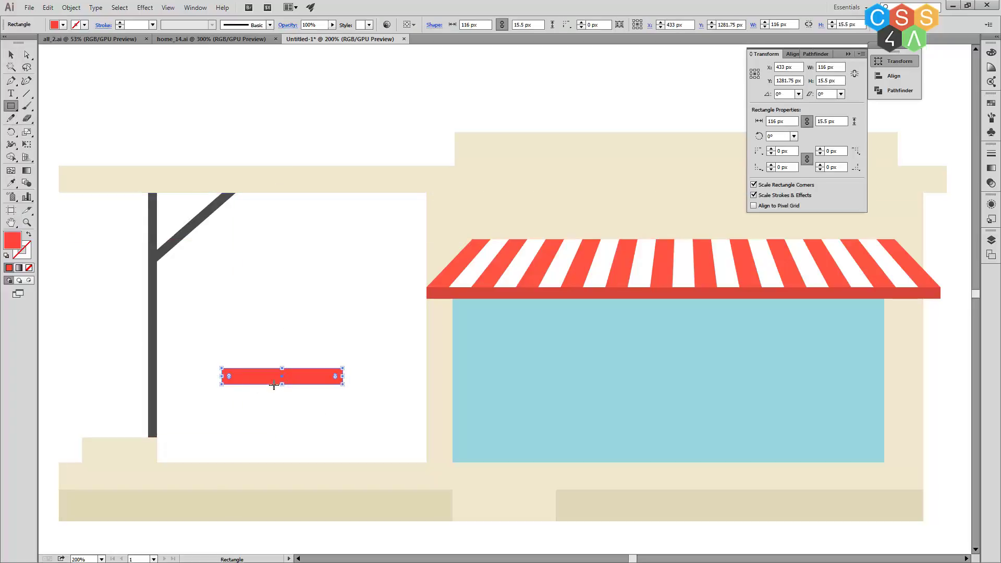
drag(274, 385, 291, 462)
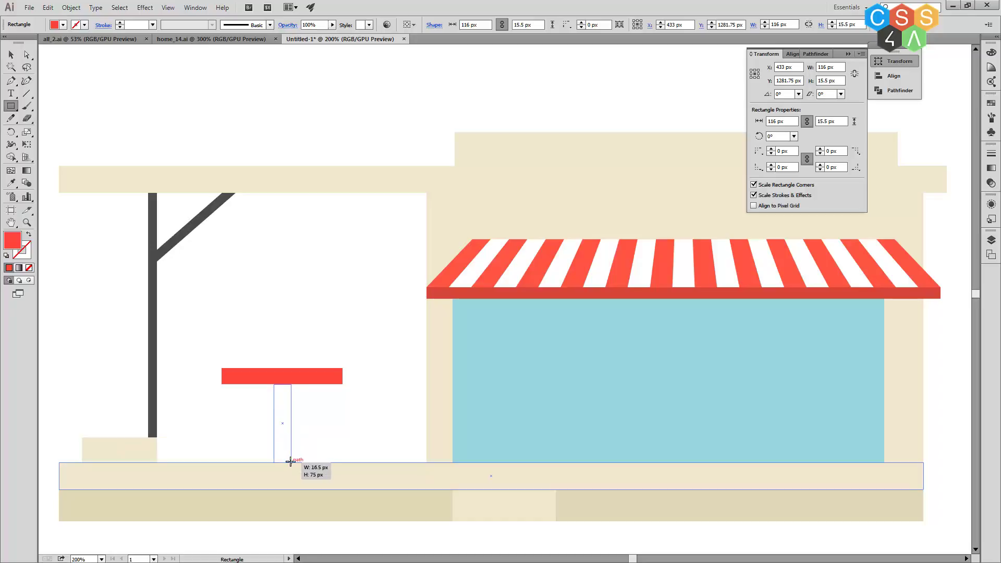
drag(291, 462, 289, 462)
key(v)
click(346, 452)
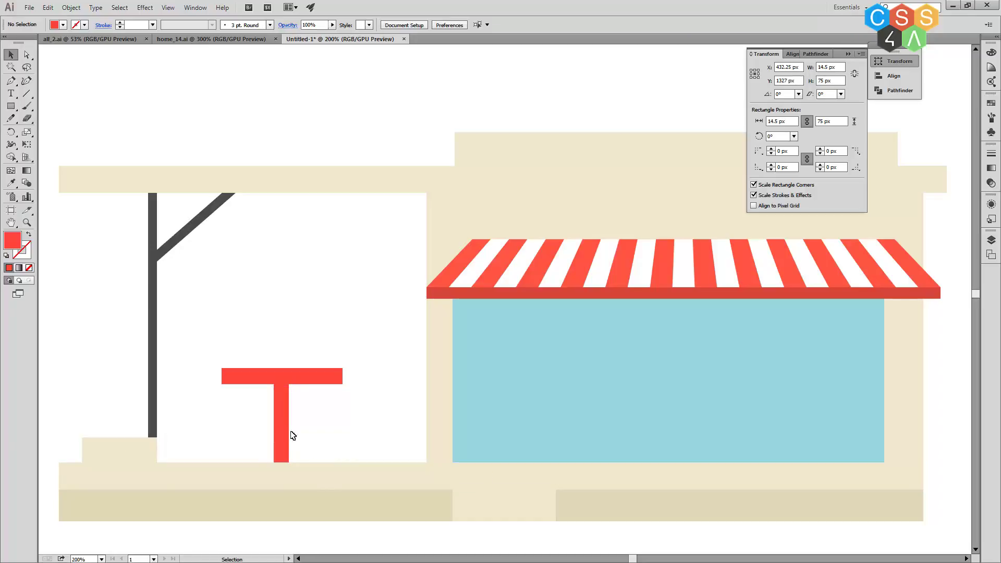
click(282, 432)
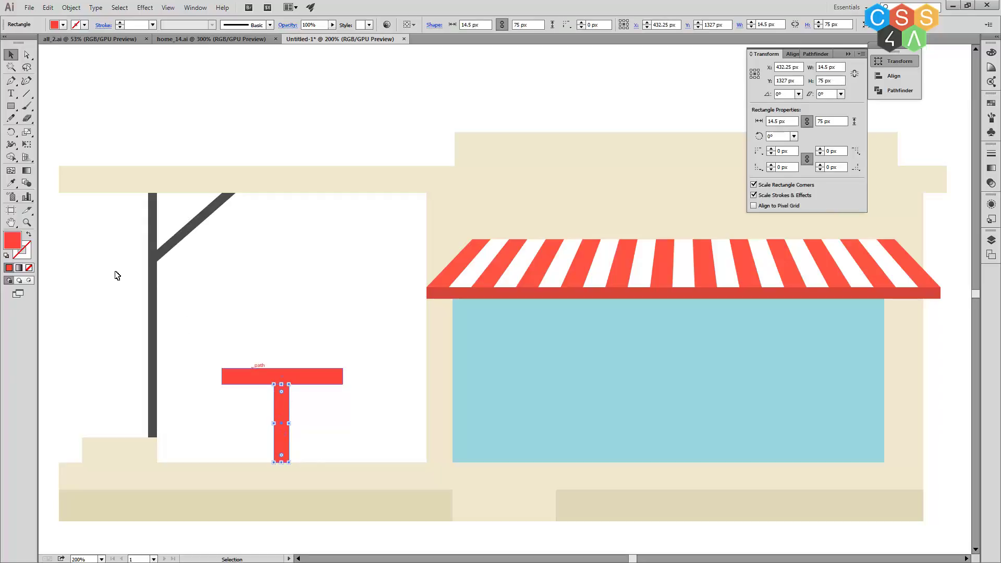
key(d)
click(327, 424)
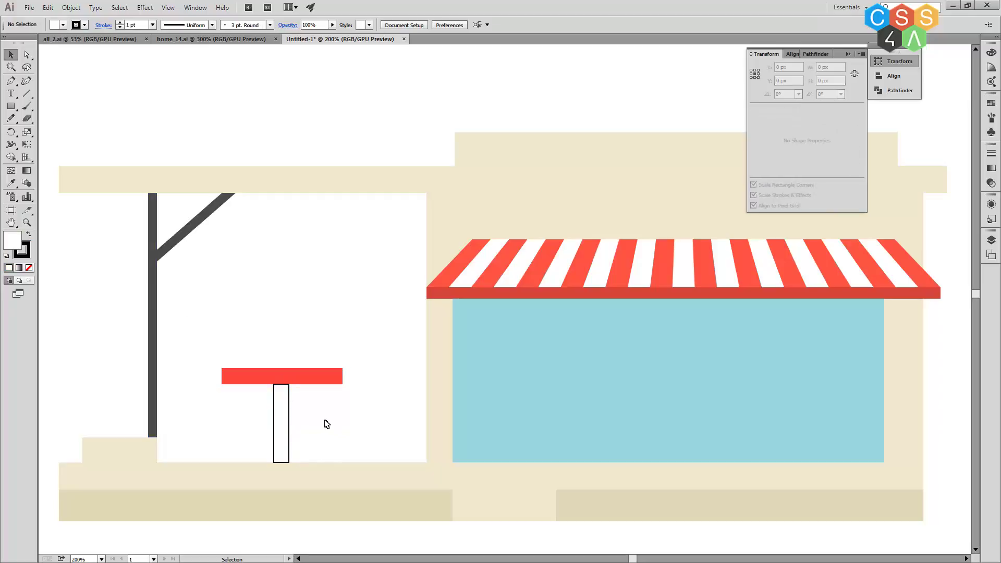
- Shorten the table post to 59.5 px so it ends just above the floor
click(292, 379)
click(282, 459)
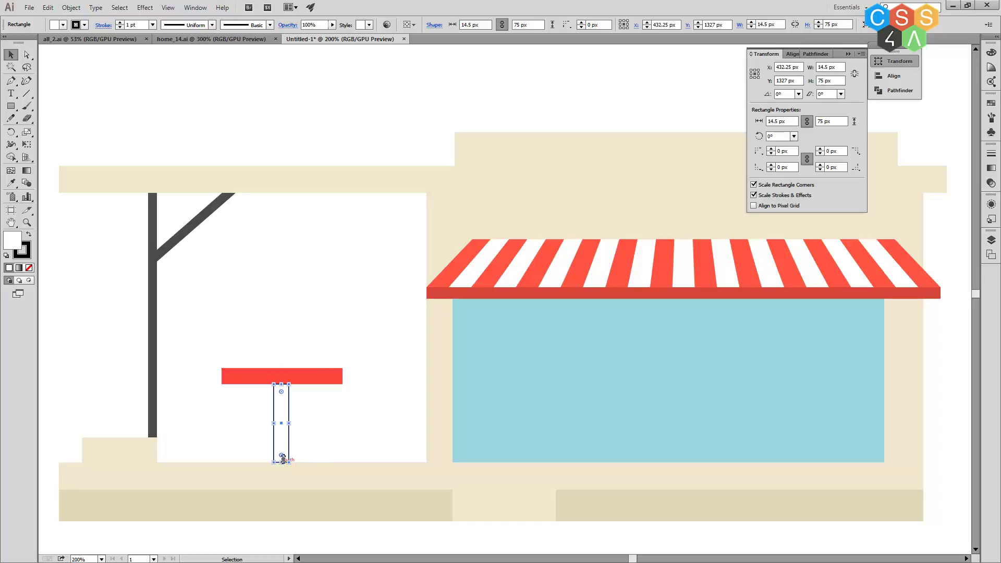
drag(283, 459, 283, 446)
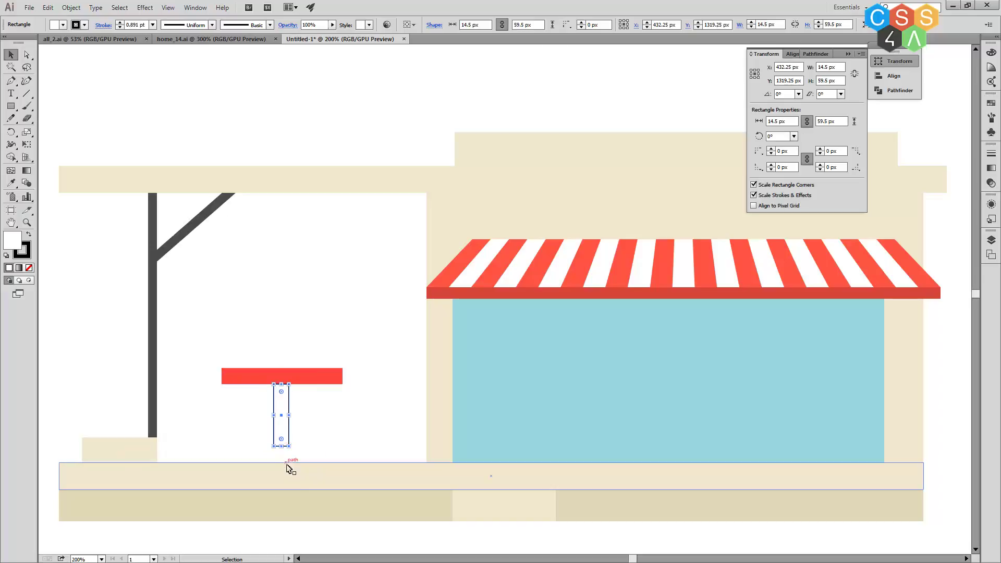
click(324, 443)
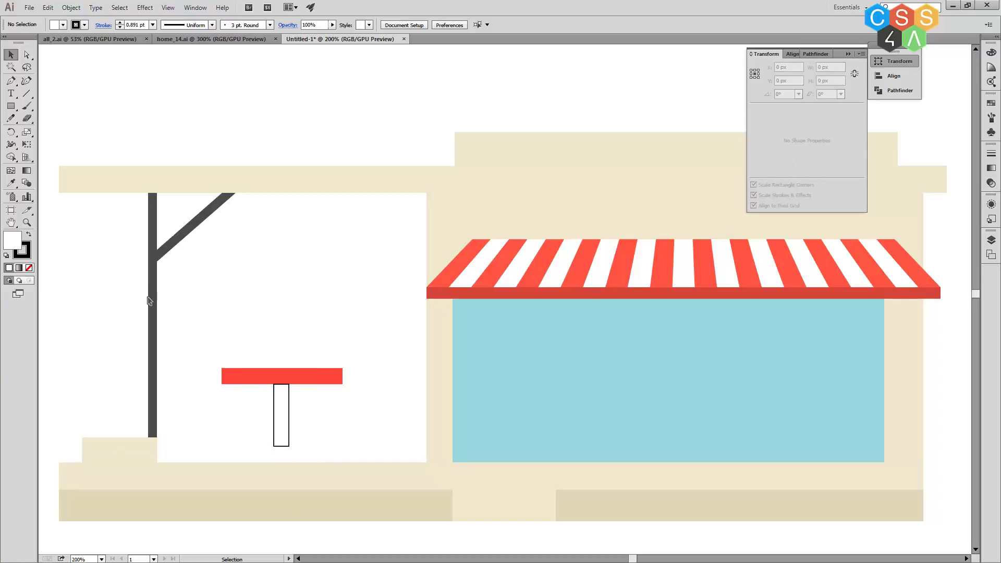
click(11, 106)
- Draw a 57.5 px stool seat bar and a 7 × 29.5 px leg beneath it
drag(320, 416, 380, 424)
click(334, 434)
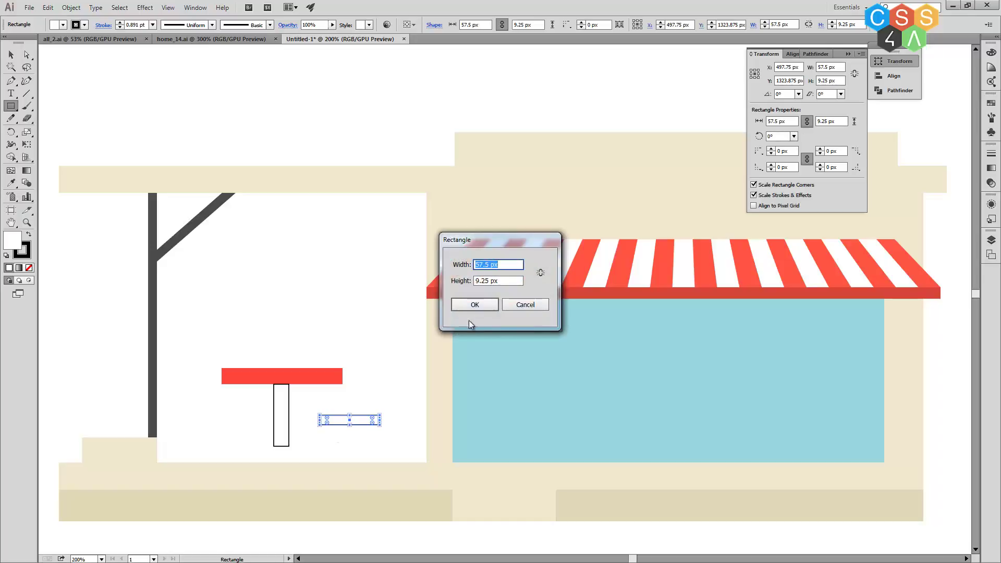
key(Escape)
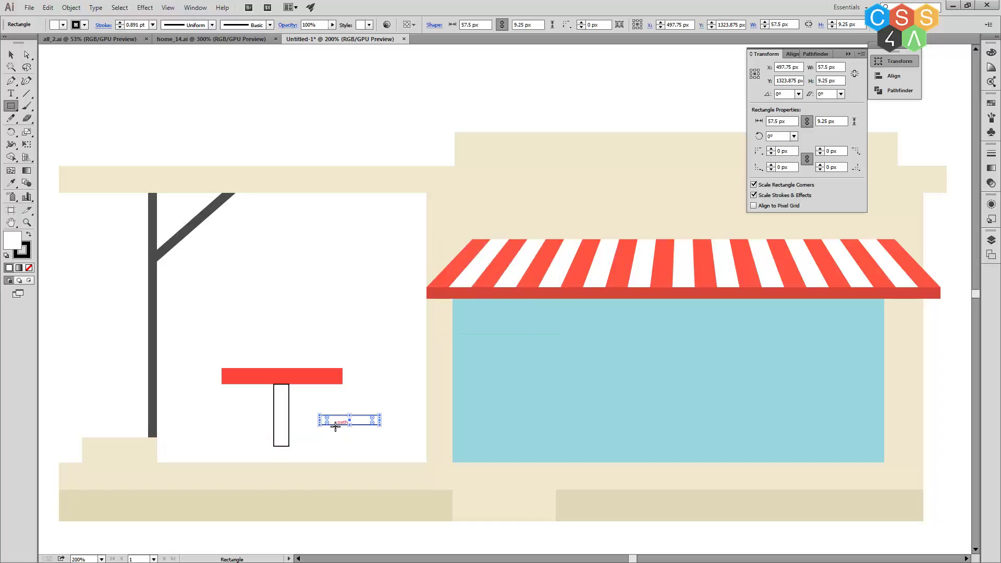
drag(335, 426, 346, 447)
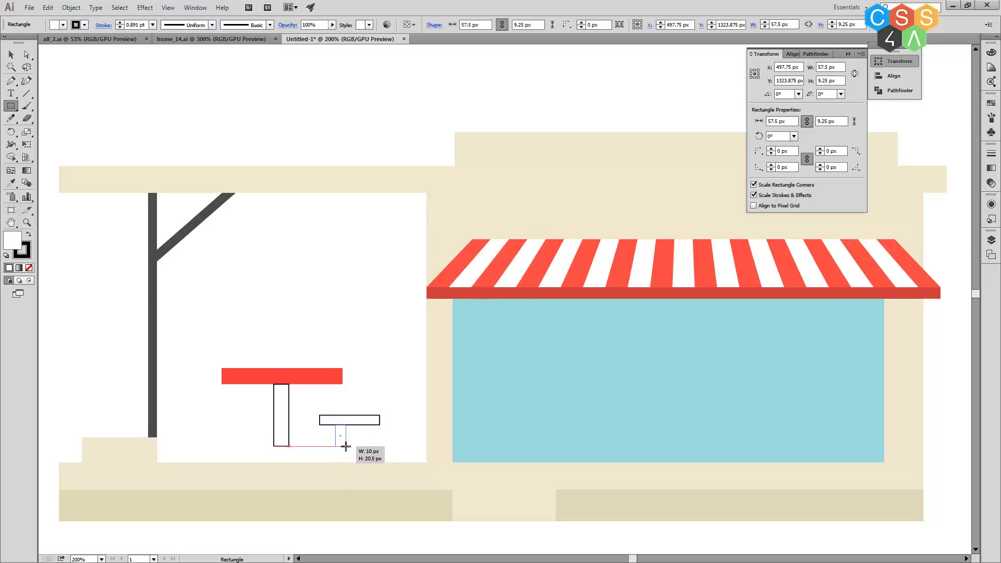
drag(346, 446, 342, 457)
drag(341, 456, 342, 456)
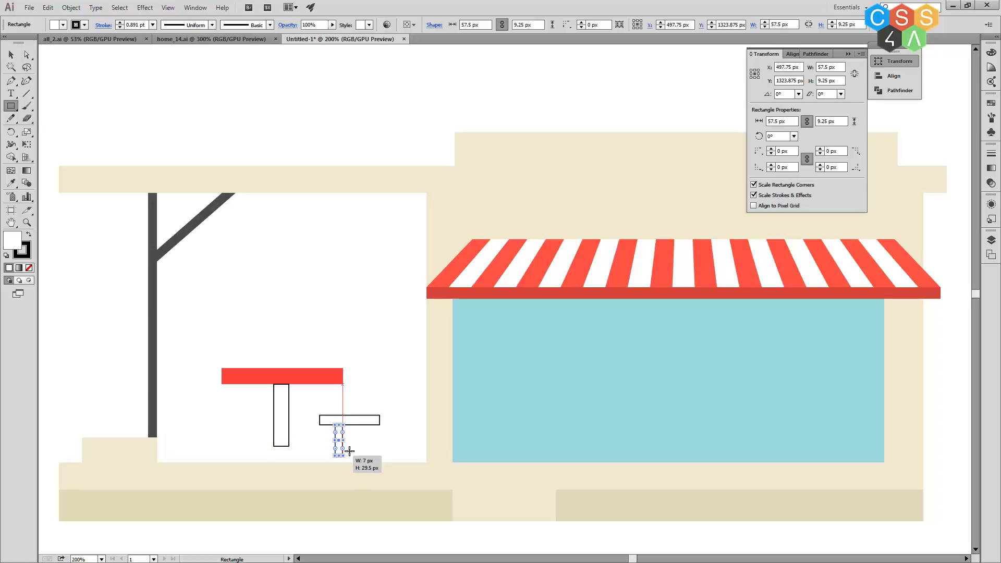
- Duplicate the stool leg and center both legs under the seat
key(v)
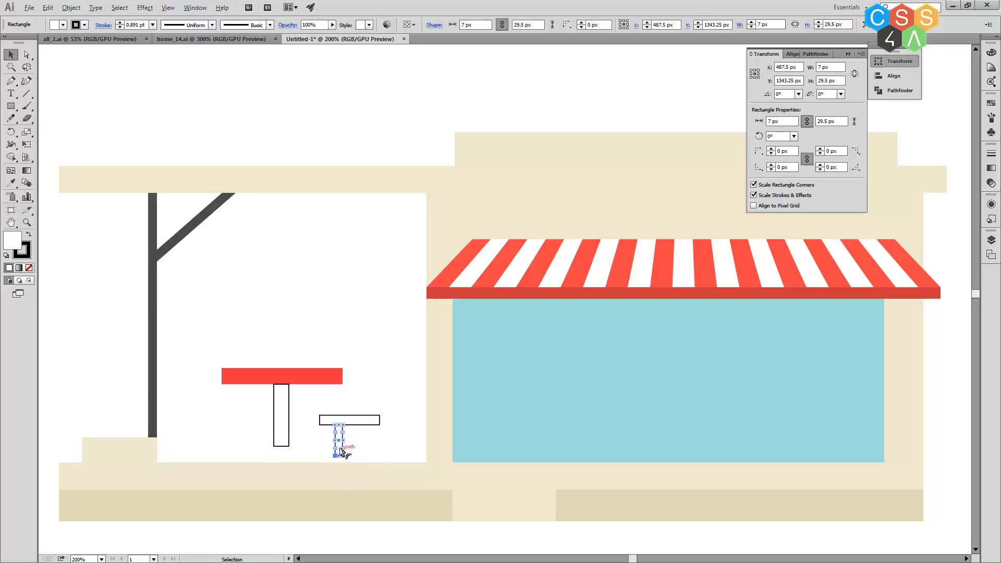
key(alt+v)
key(Escape)
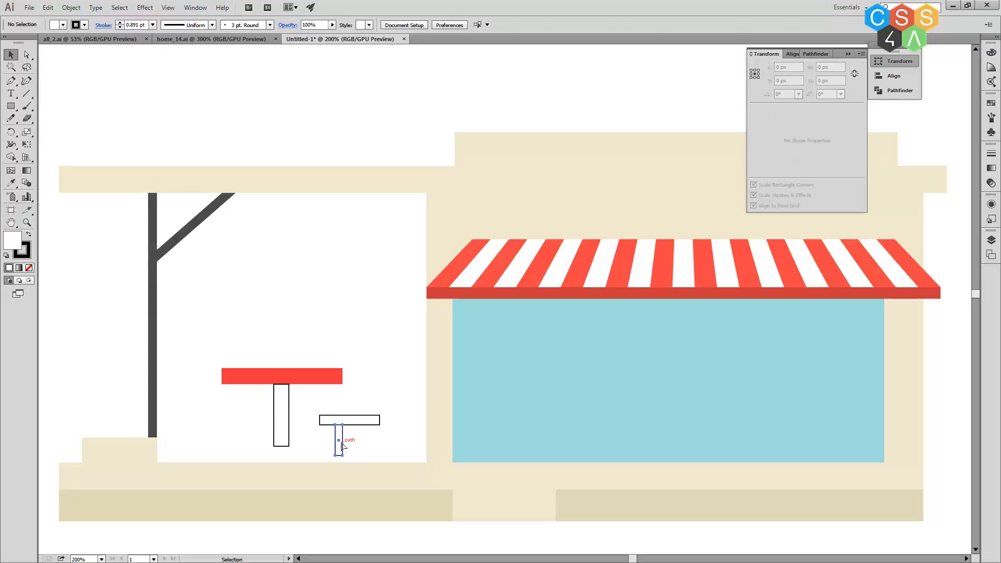
drag(340, 452, 360, 447)
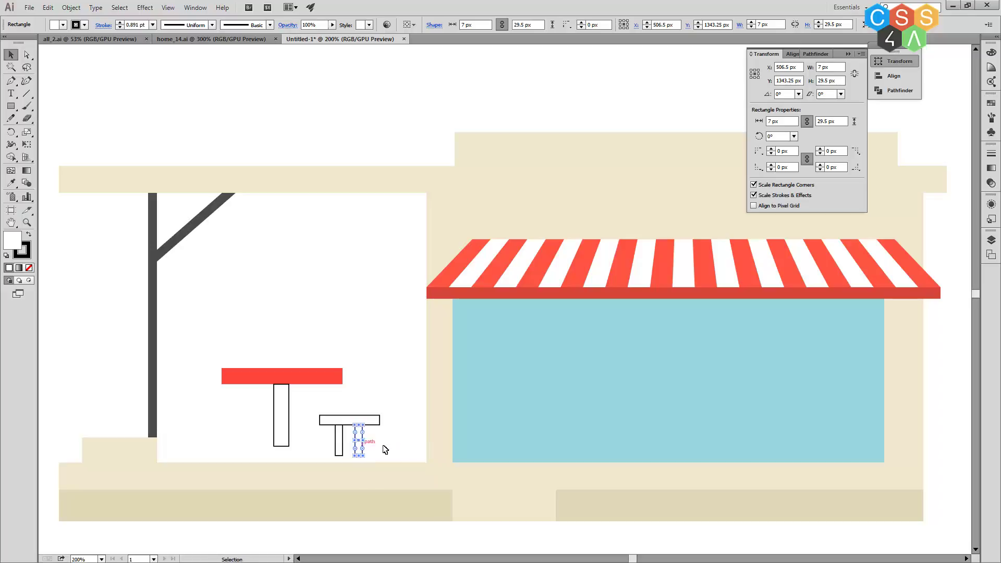
shift+click(336, 447)
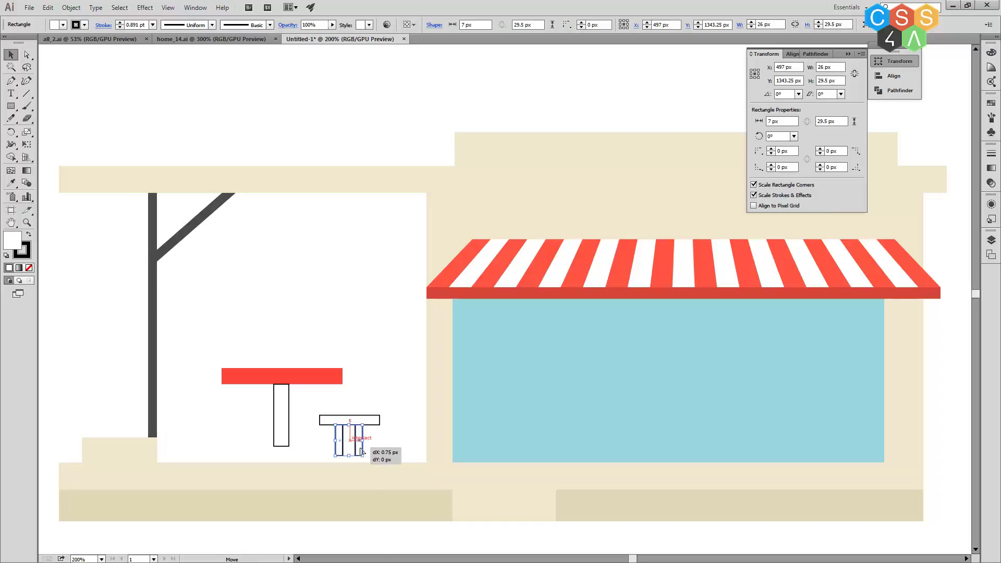
drag(360, 447, 361, 448)
click(392, 449)
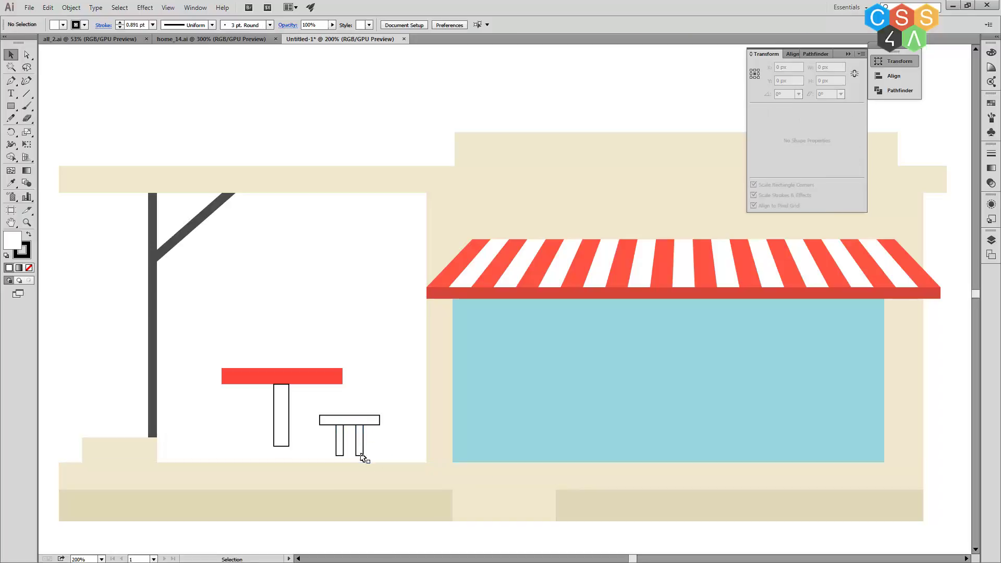
- Align the seat and legs into one stool, then copy it to the left of the post
click(359, 430)
shift+click(357, 424)
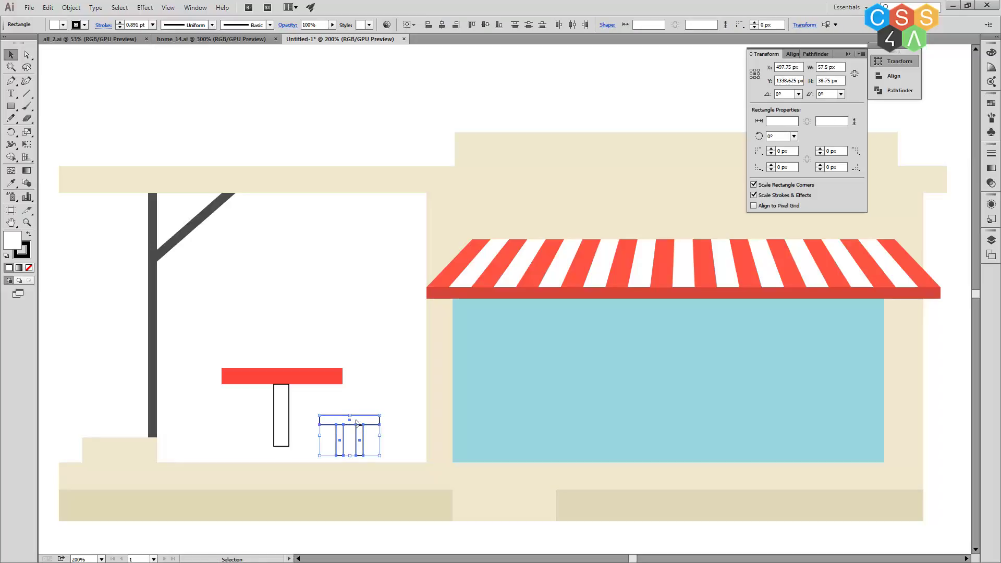
drag(357, 421, 356, 413)
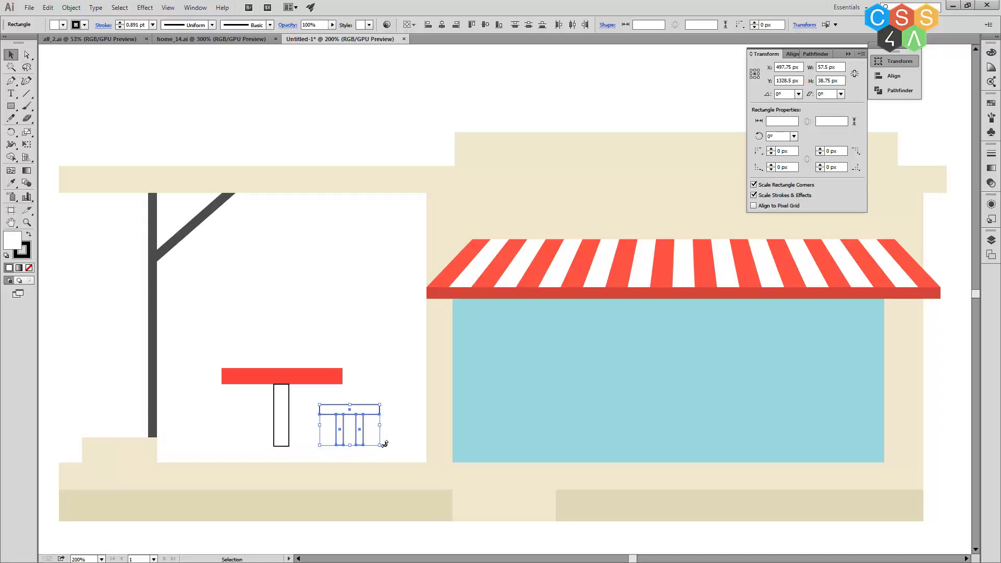
shift+click(362, 410)
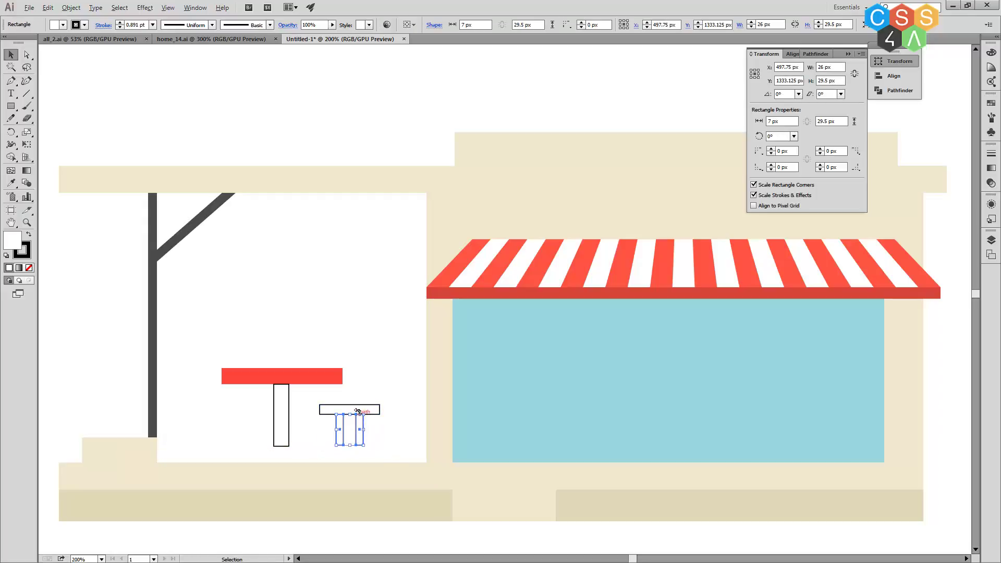
drag(357, 411, 319, 427)
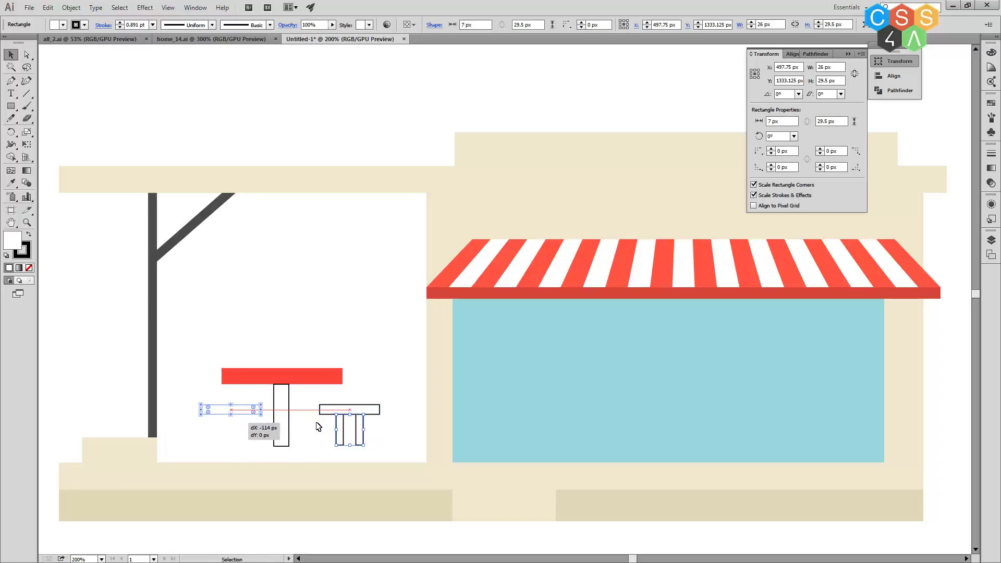
drag(318, 427, 2, 155)
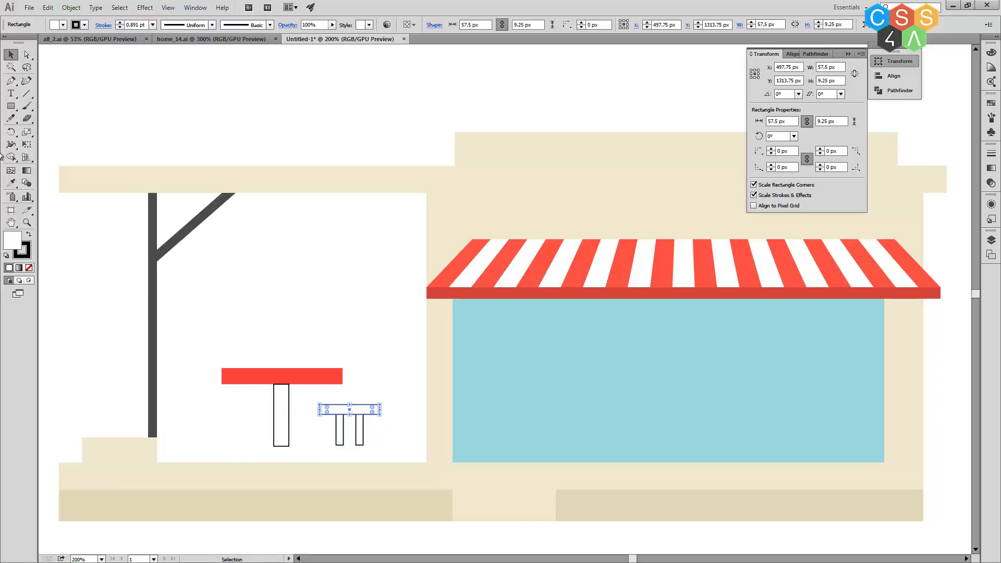
click(349, 425)
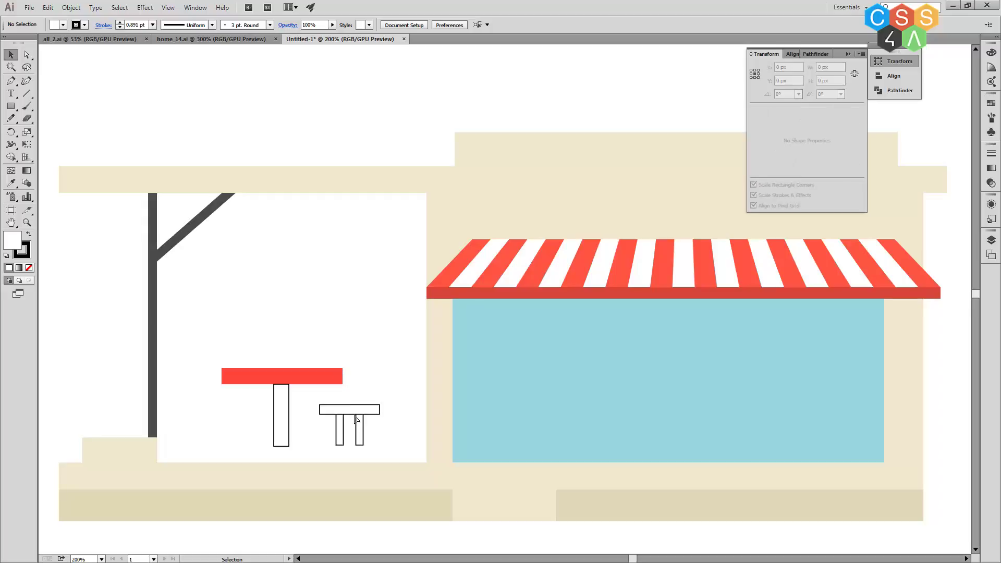
click(357, 419)
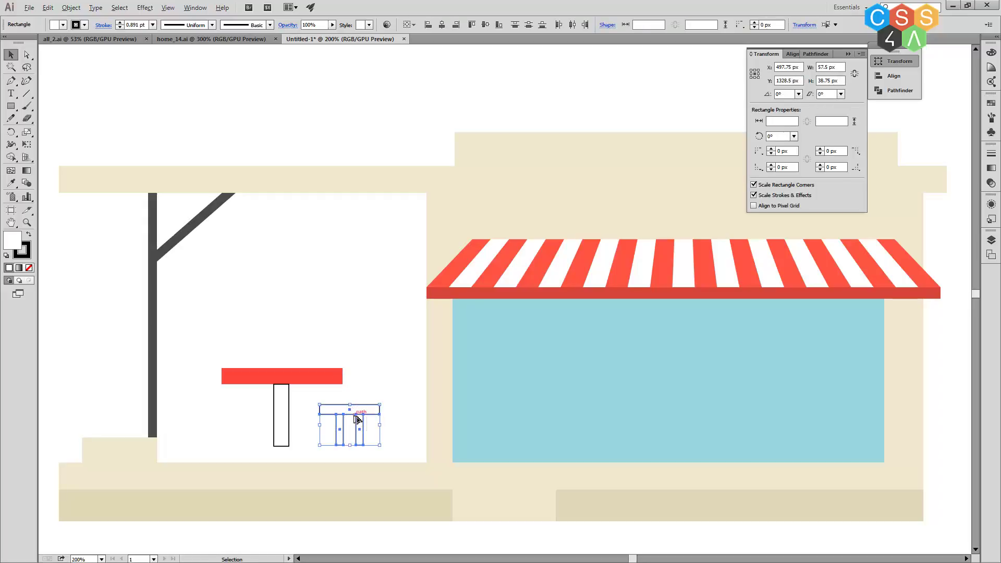
drag(357, 418, 221, 428)
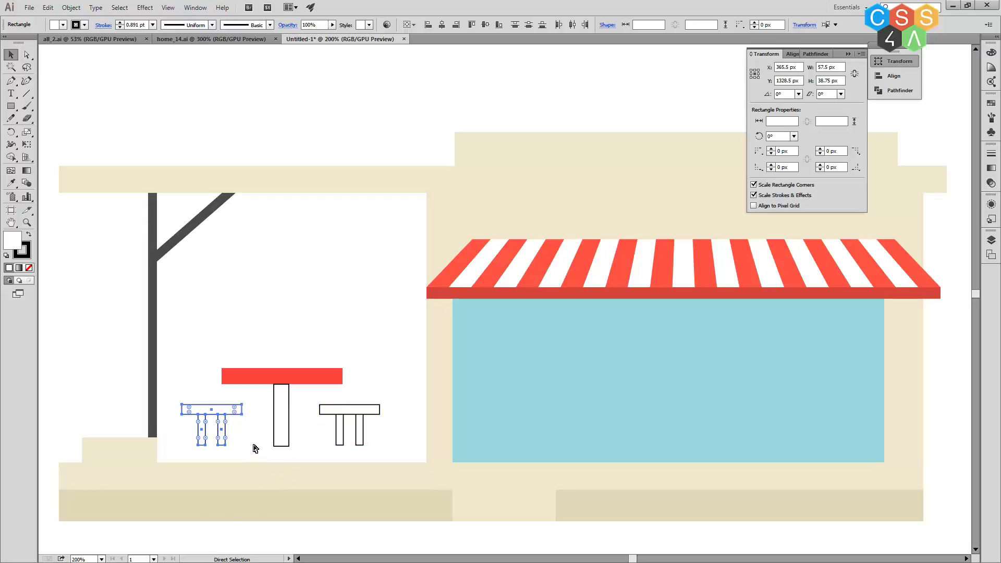
- Select the table and both stools and space them evenly
click(320, 409)
shift+click(340, 430)
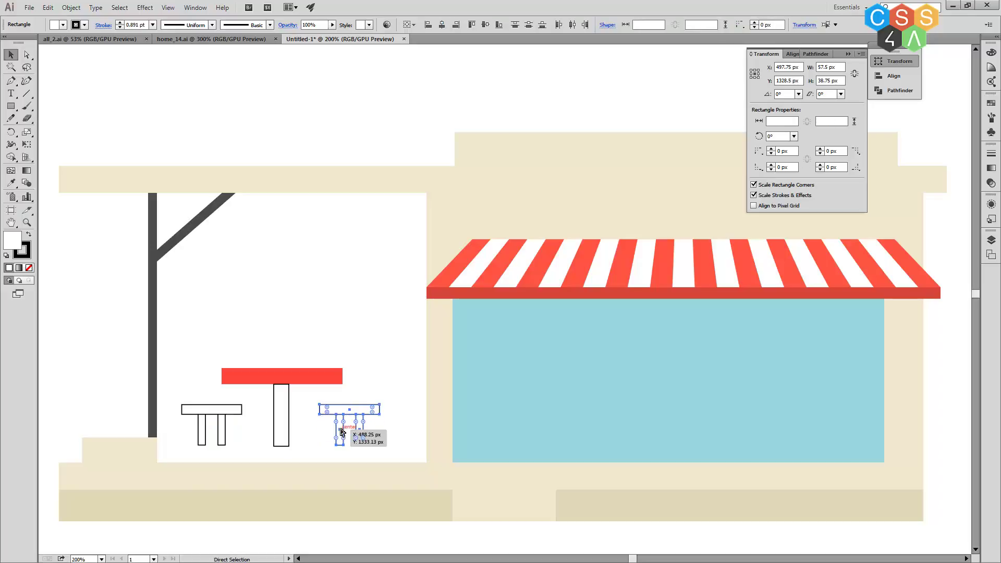
click(285, 376)
click(289, 422)
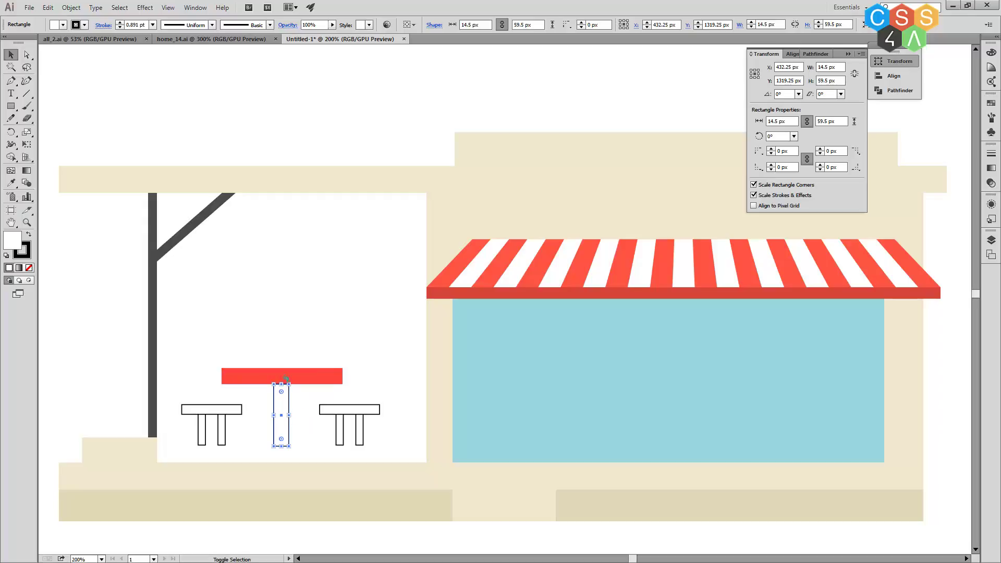
shift+click(285, 376)
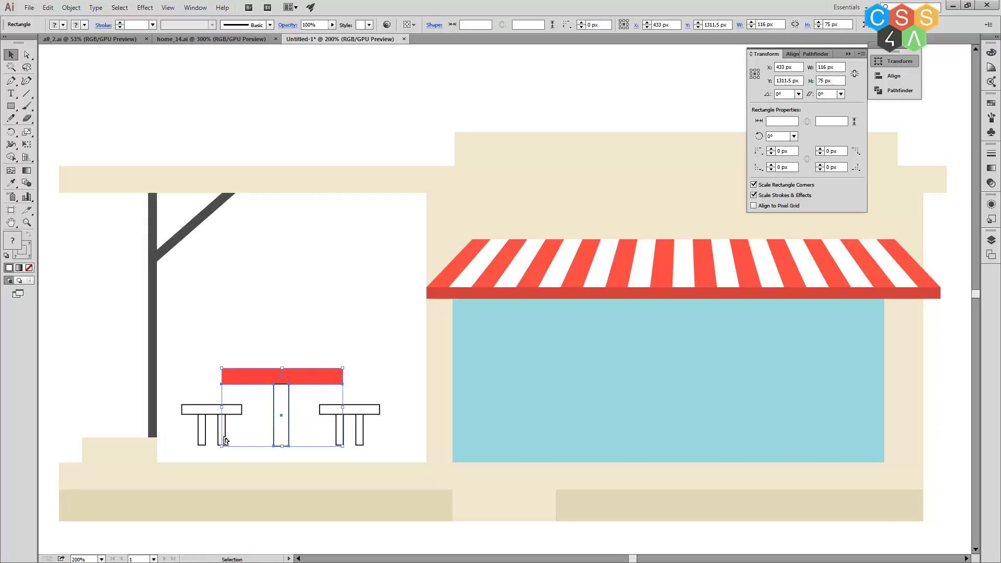
click(208, 421)
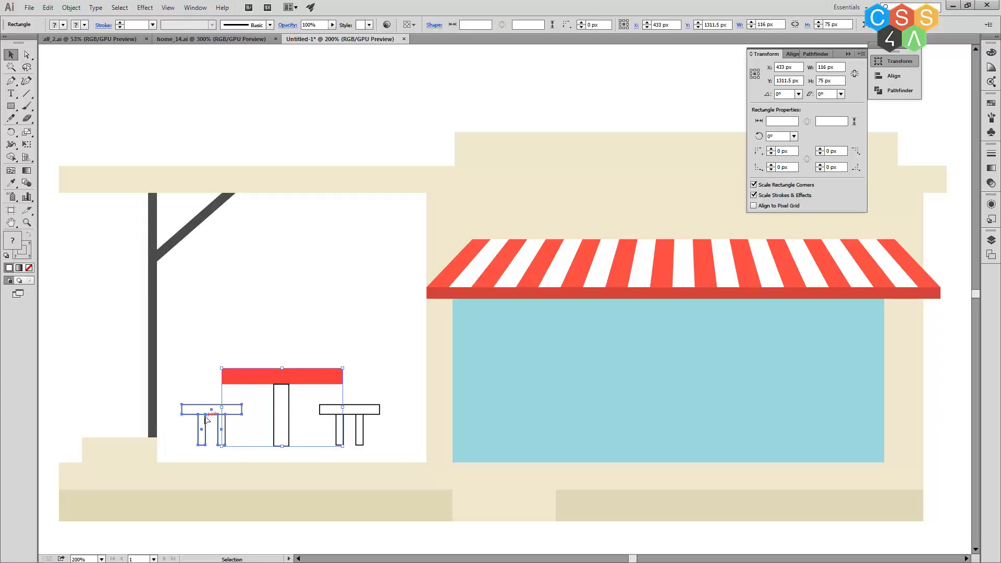
shift+click(282, 393)
shift+click(352, 418)
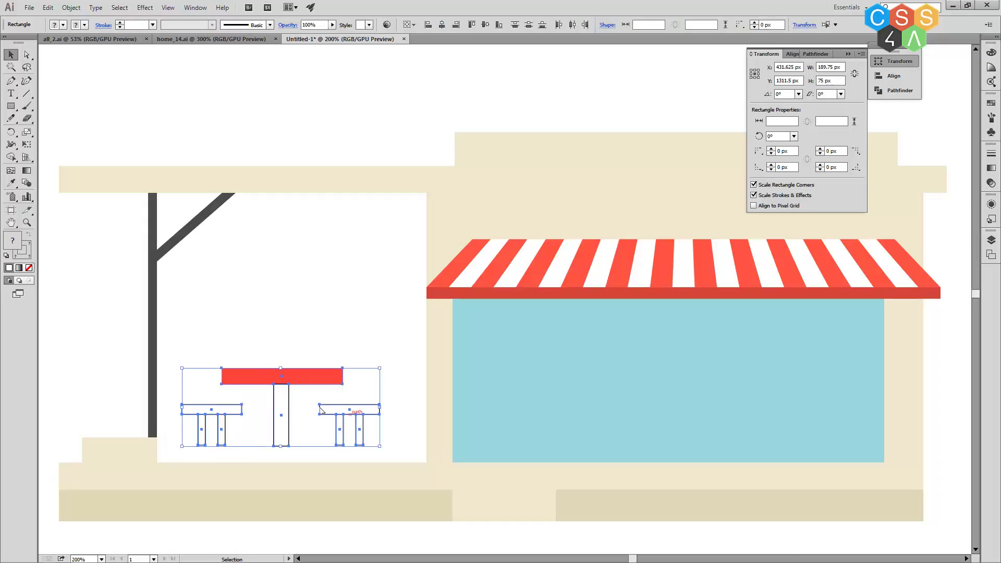
click(572, 24)
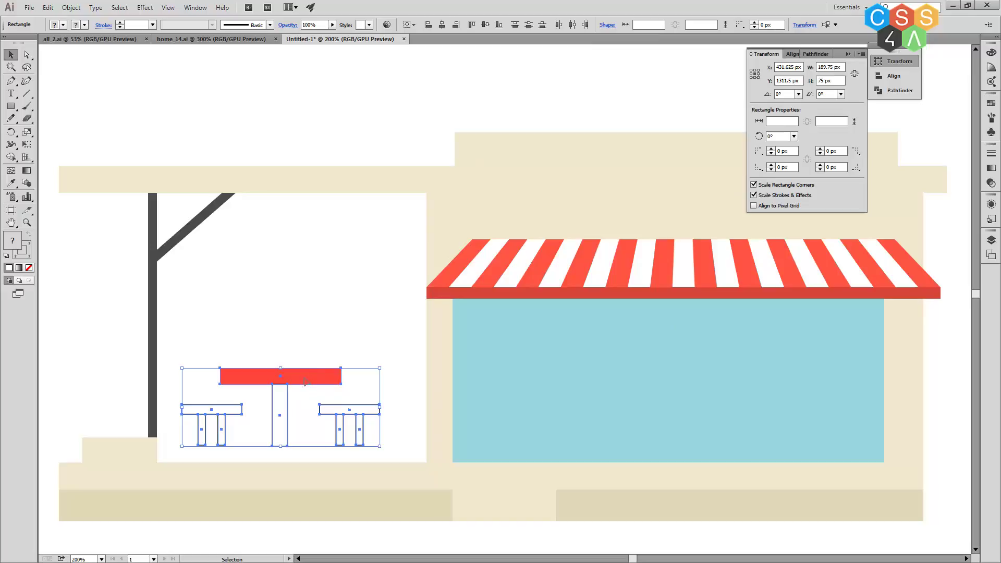
- Move the 189.75 px table set down onto the floor and nudge it right
drag(306, 382, 308, 399)
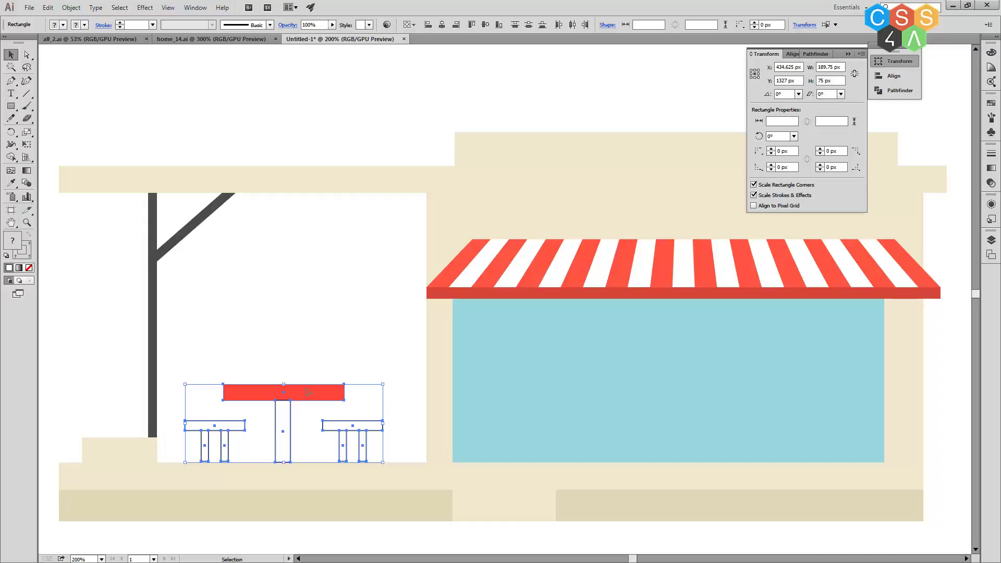
key(Right)
key(Right)
key(Right)
key(Right)
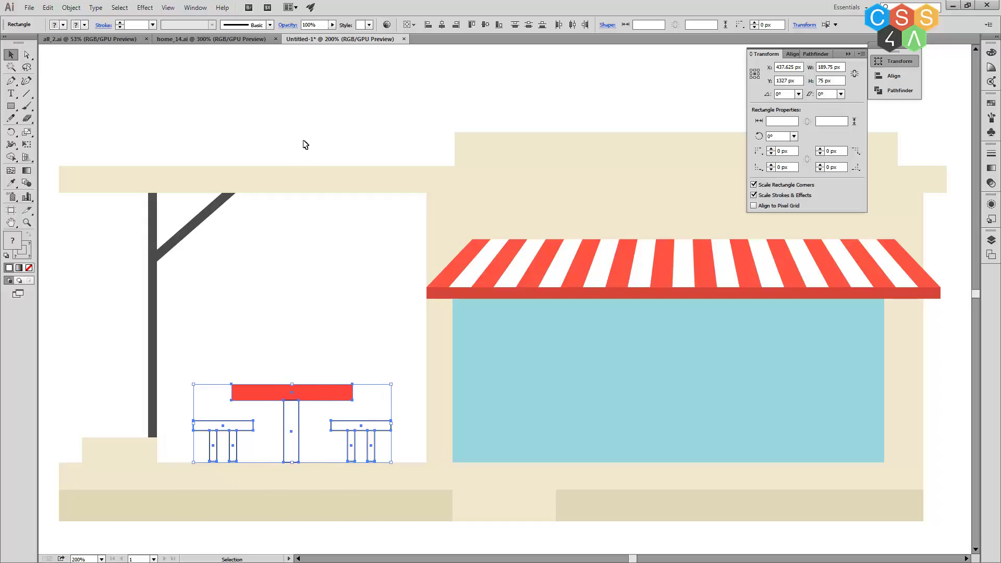
click(311, 103)
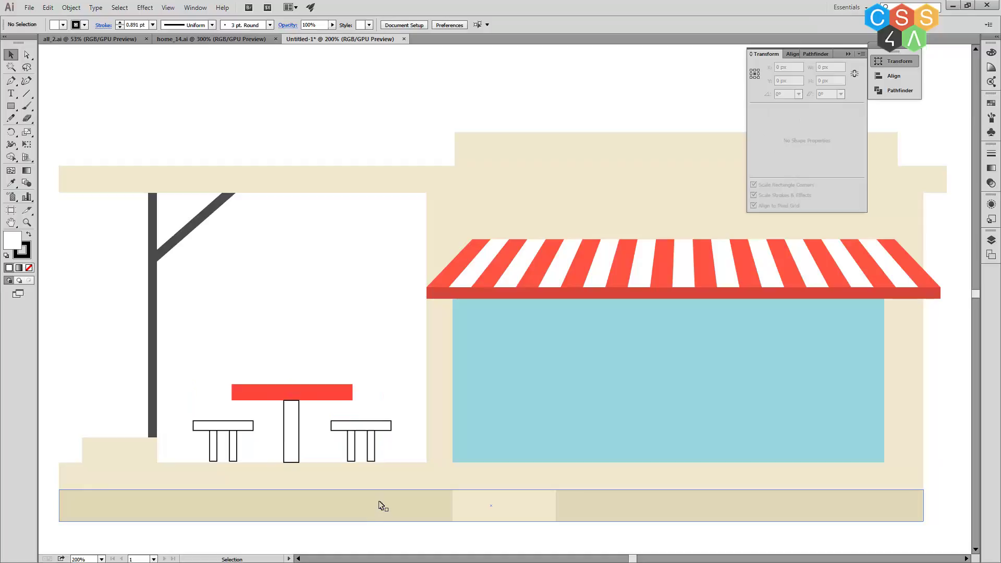
- Sample the tabletop red from home_14.ai and select the tabletop plus both stool tops
click(208, 39)
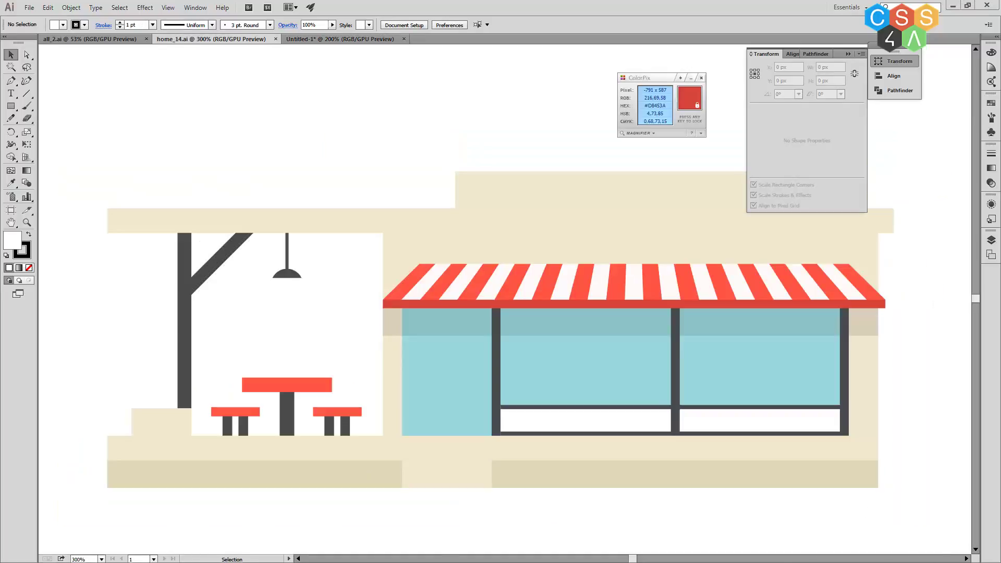
key(space)
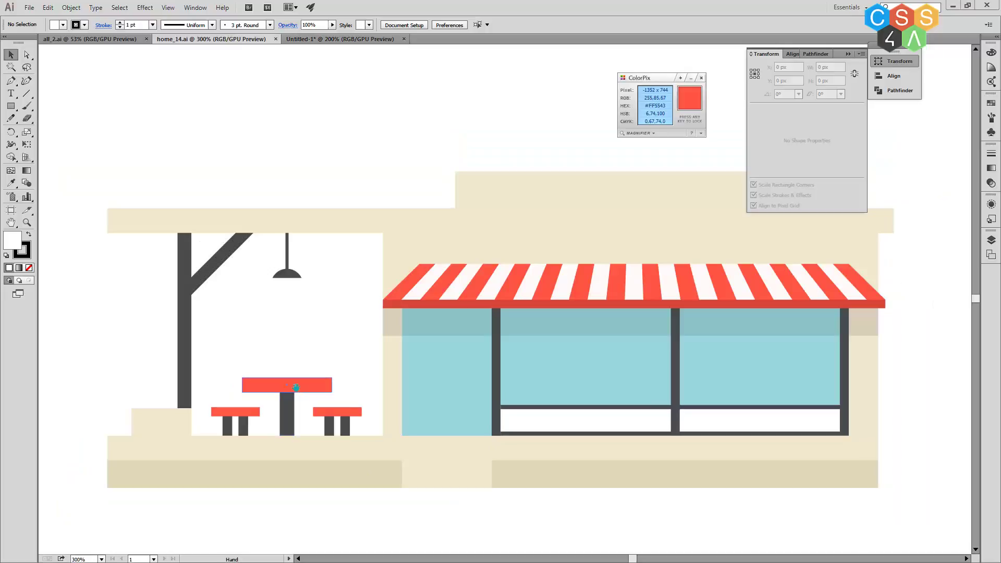
click(331, 41)
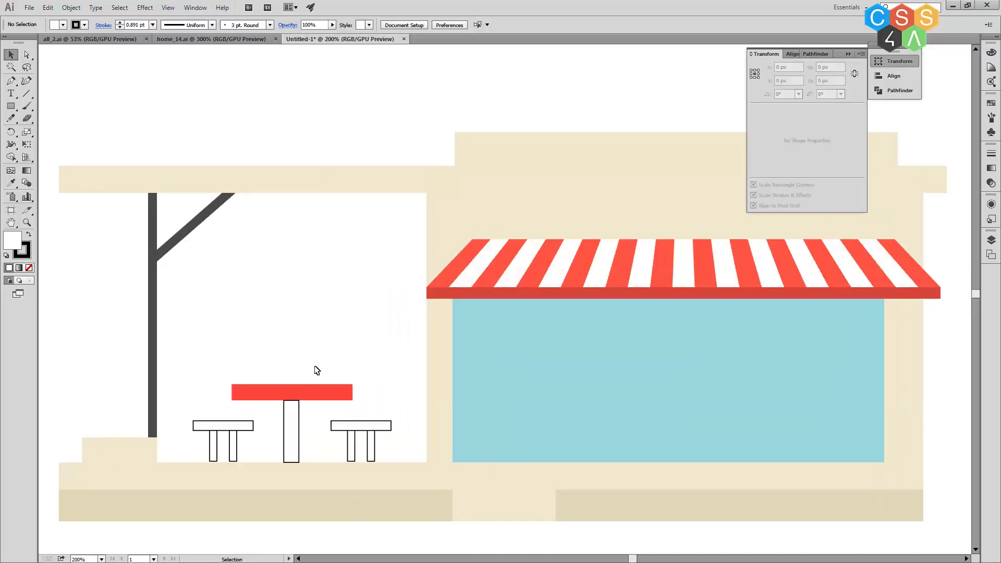
click(299, 401)
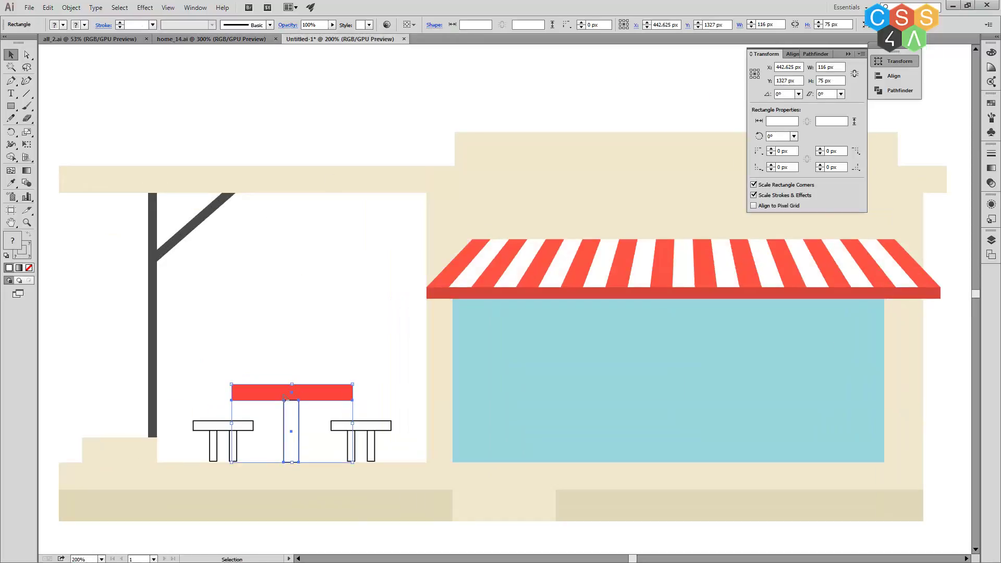
key(a)
click(186, 107)
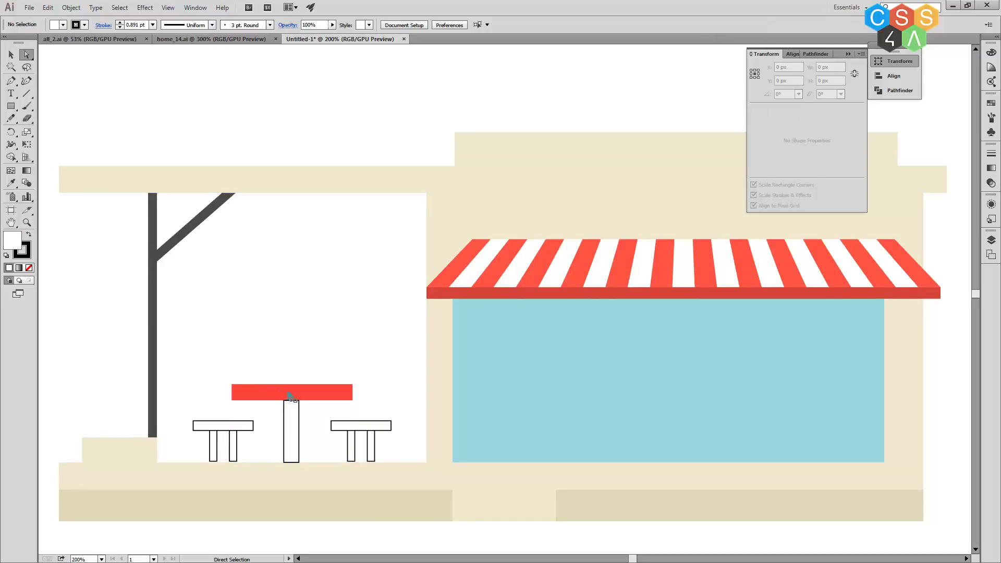
click(271, 393)
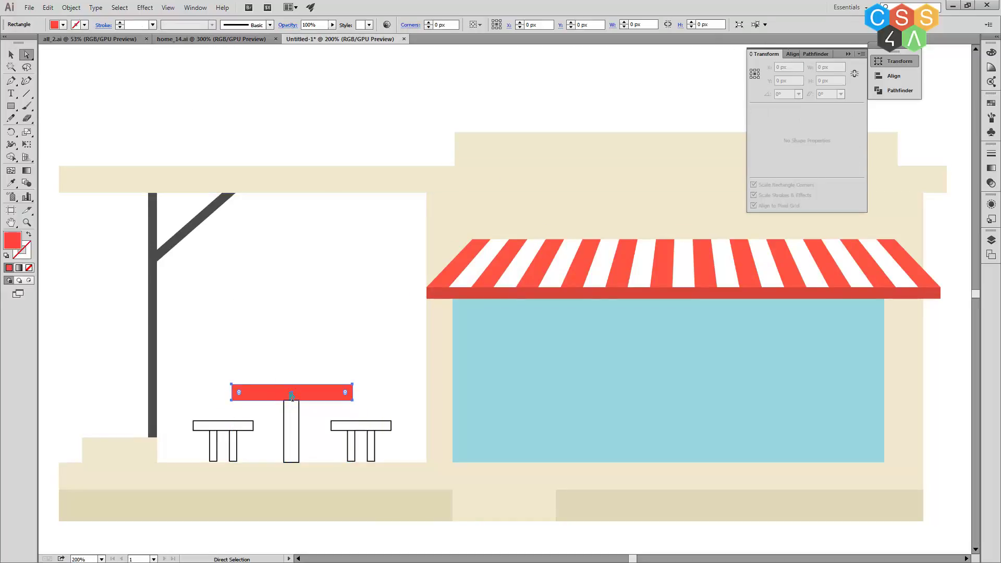
shift+click(206, 425)
shift+click(371, 432)
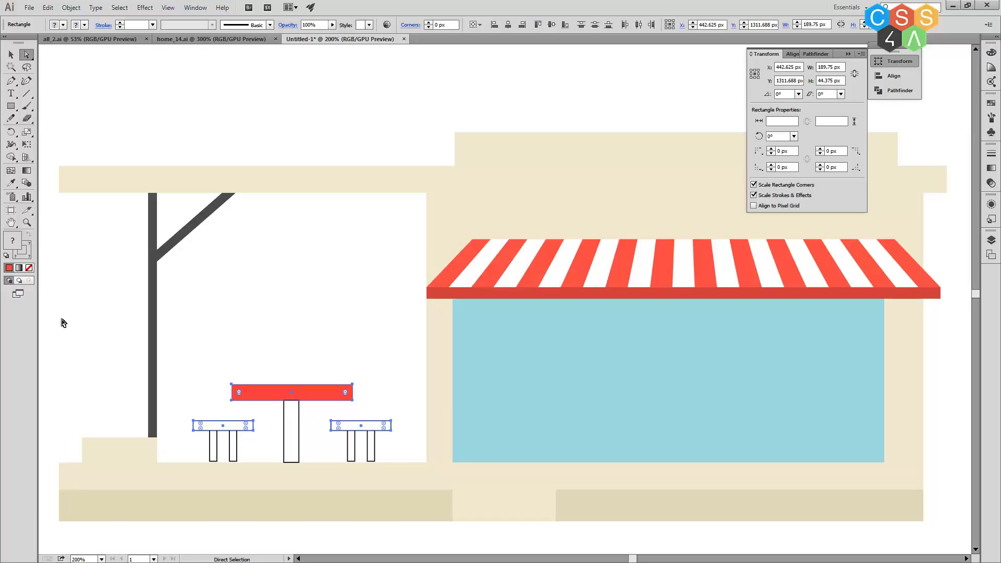
- Fill the selected tops with red FF5543 and remove their outlines
double_click(12, 244)
text(FF5543)
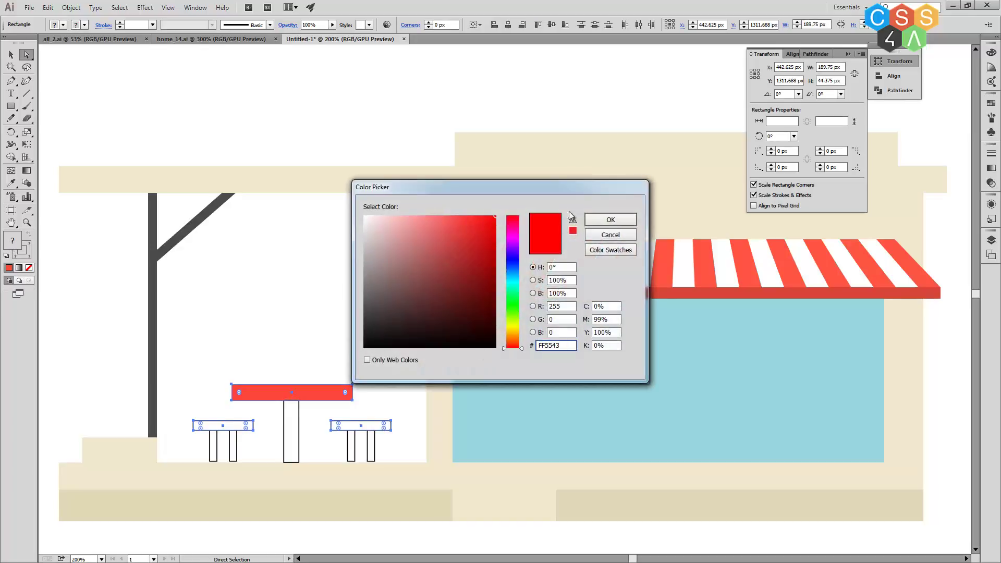
click(611, 220)
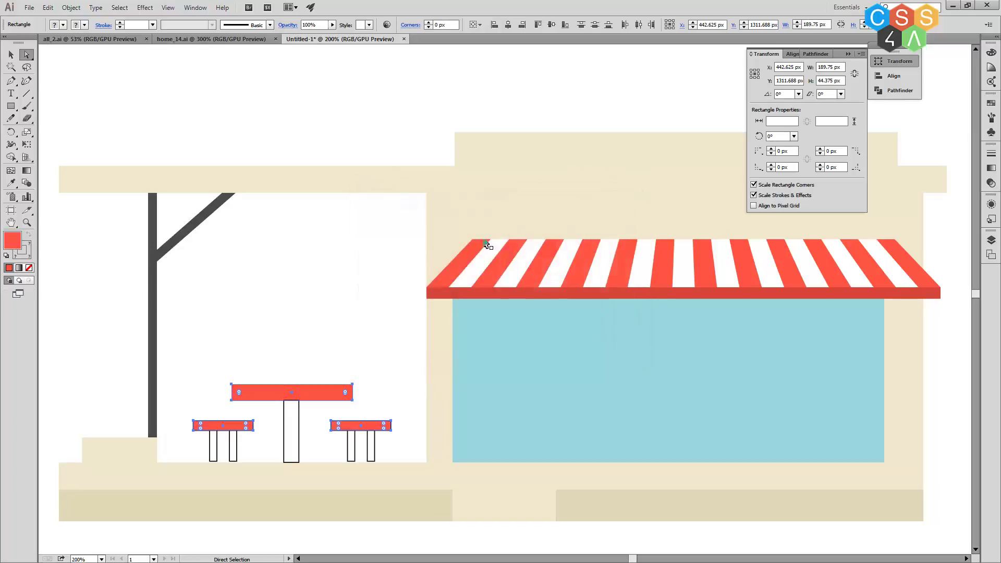
click(25, 252)
click(29, 268)
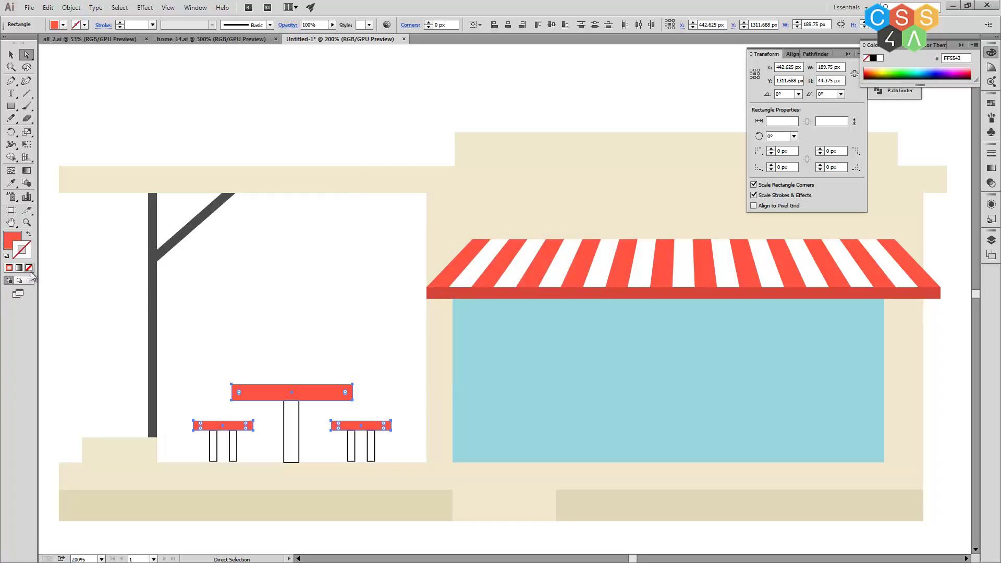
click(262, 191)
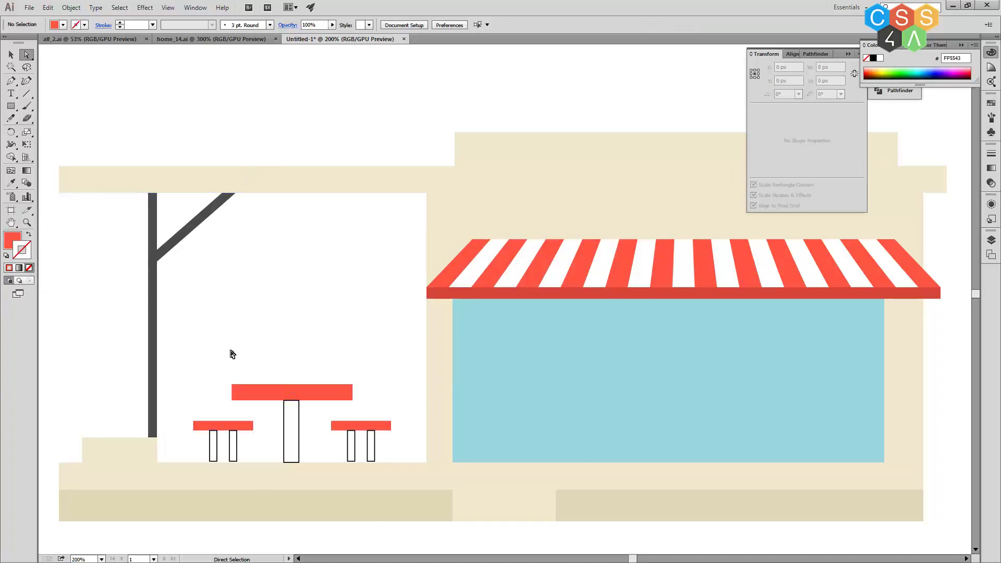
- Check the reference, then select the table leg and all four stool legs
click(212, 37)
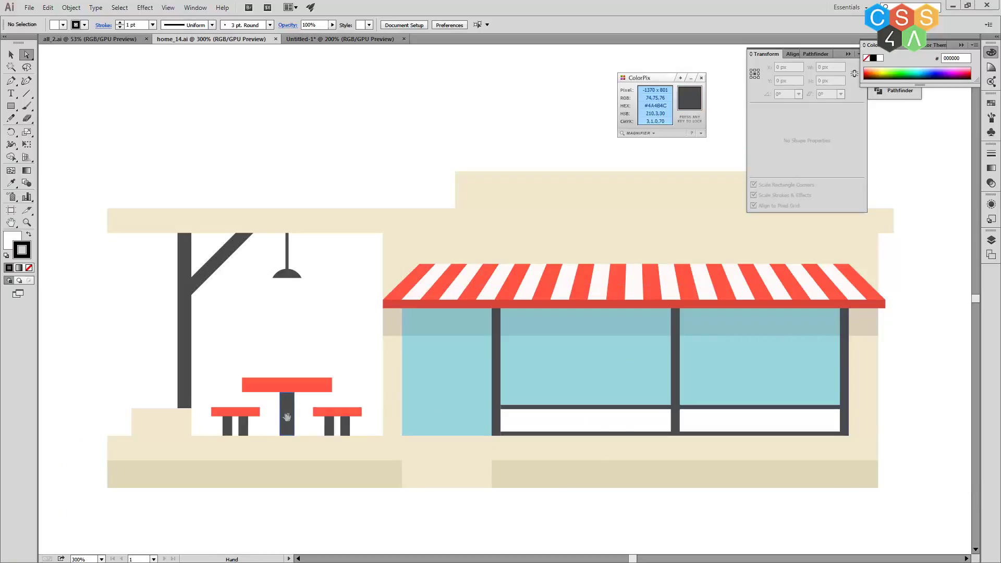
click(330, 37)
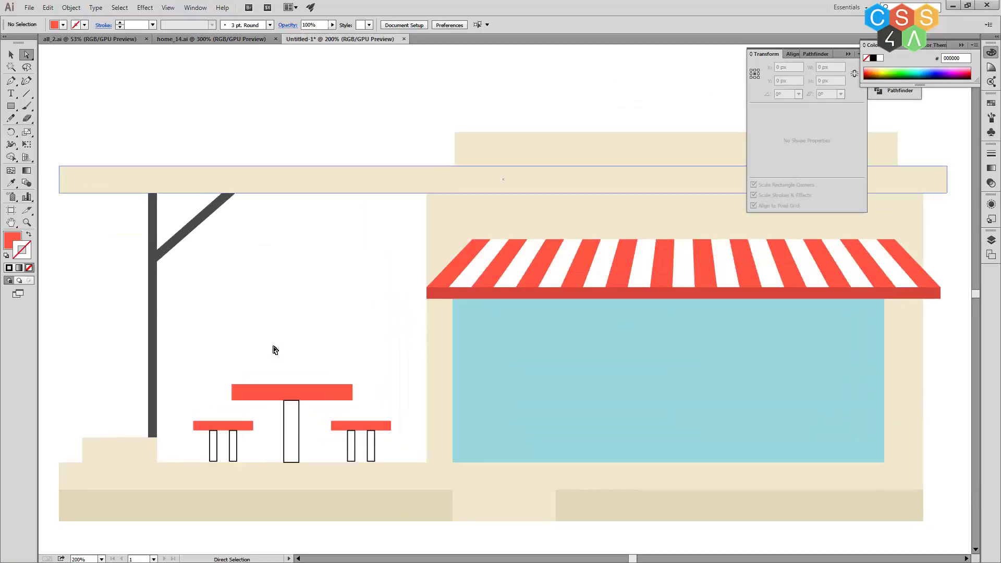
click(213, 447)
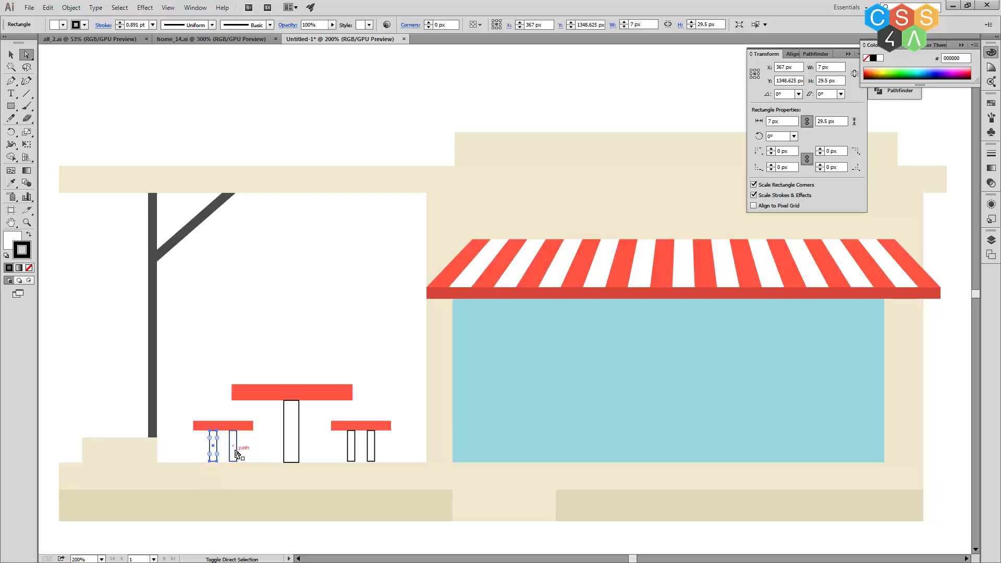
shift+click(233, 446)
shift+click(291, 446)
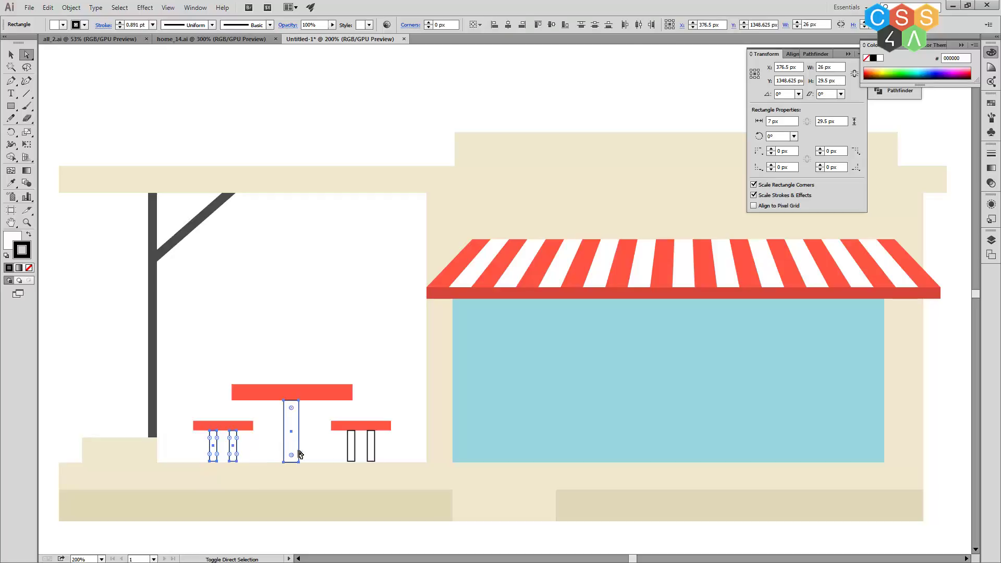
shift+click(352, 446)
shift+click(374, 451)
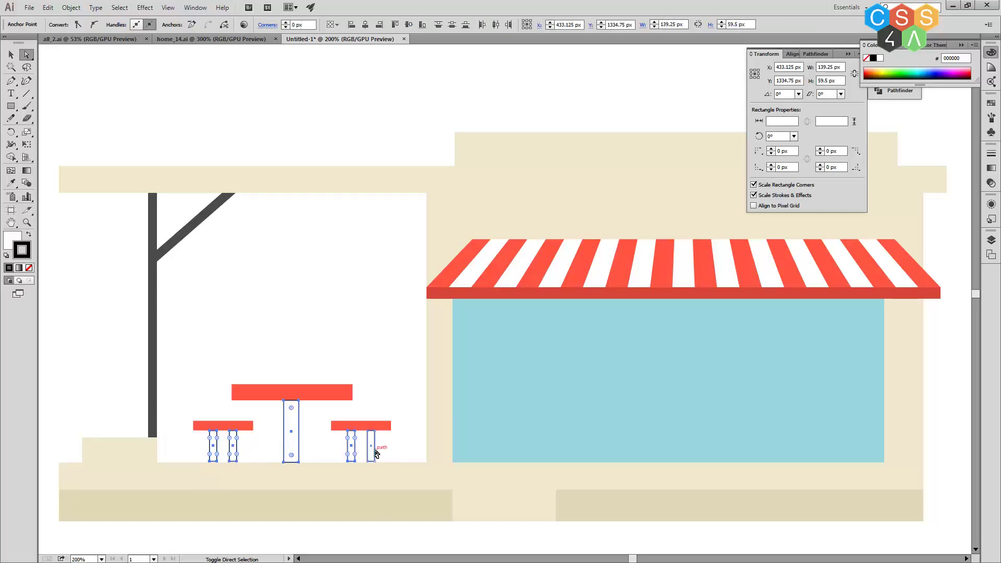
shift+click(372, 458)
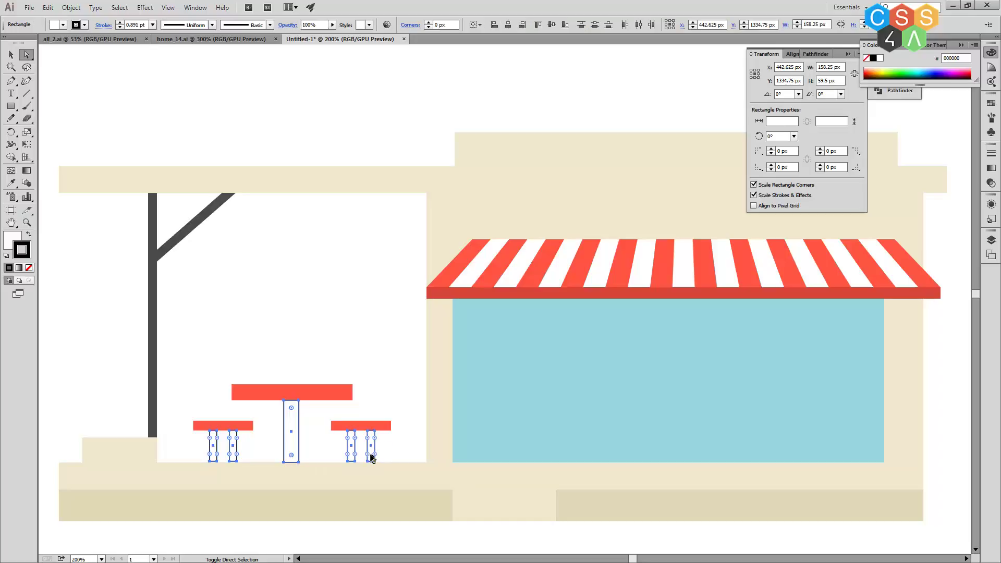
- Fill the five legs dark grey 4A4B4C with no outline
double_click(13, 240)
click(606, 219)
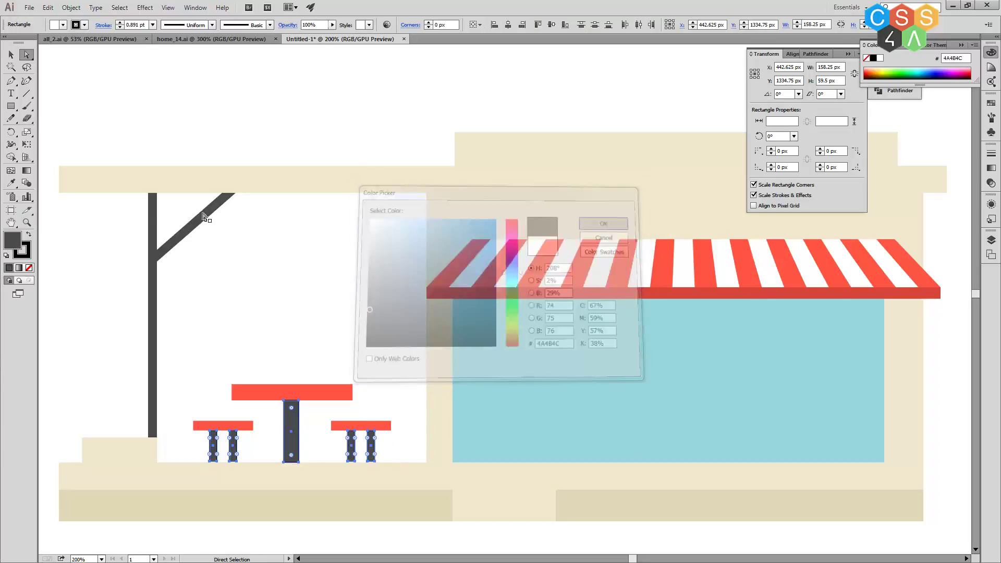
click(29, 267)
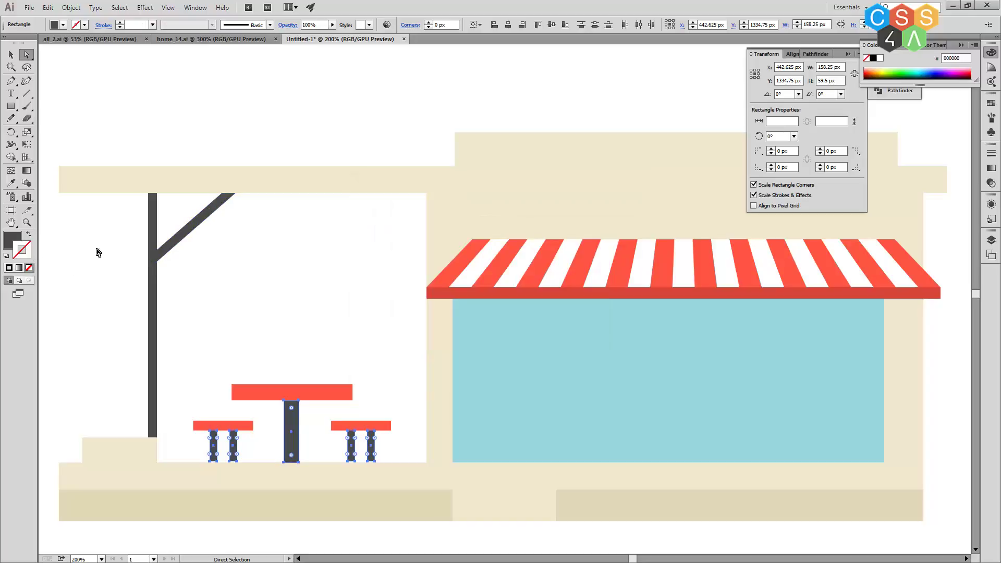
click(319, 311)
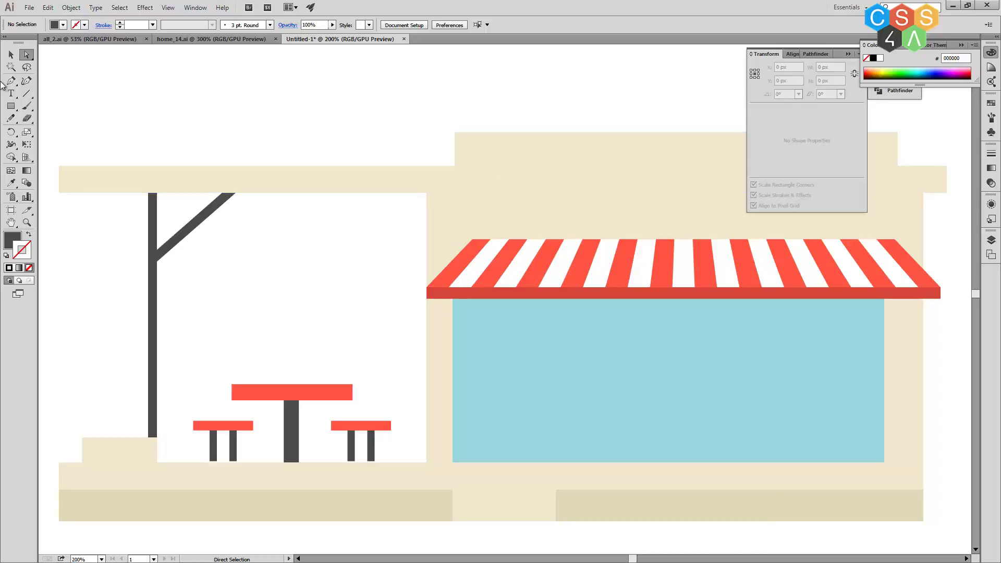
- Draw a thin vertical rod hanging under the ceiling beam, left of the awning
click(12, 106)
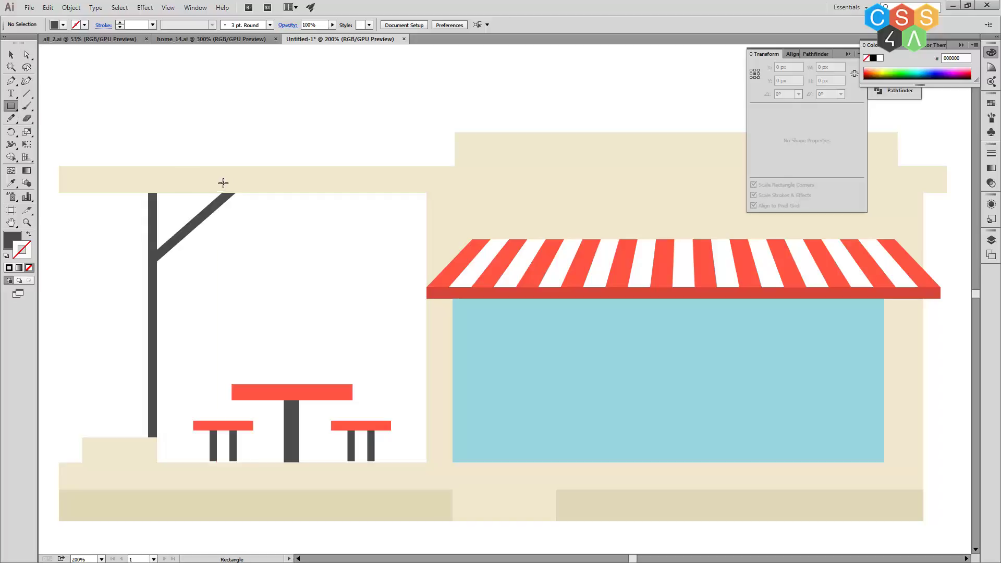
mouse_move(294, 195)
mouse_down()
mouse_move(295, 239)
mouse_move(294, 225)
mouse_up()
key(v)
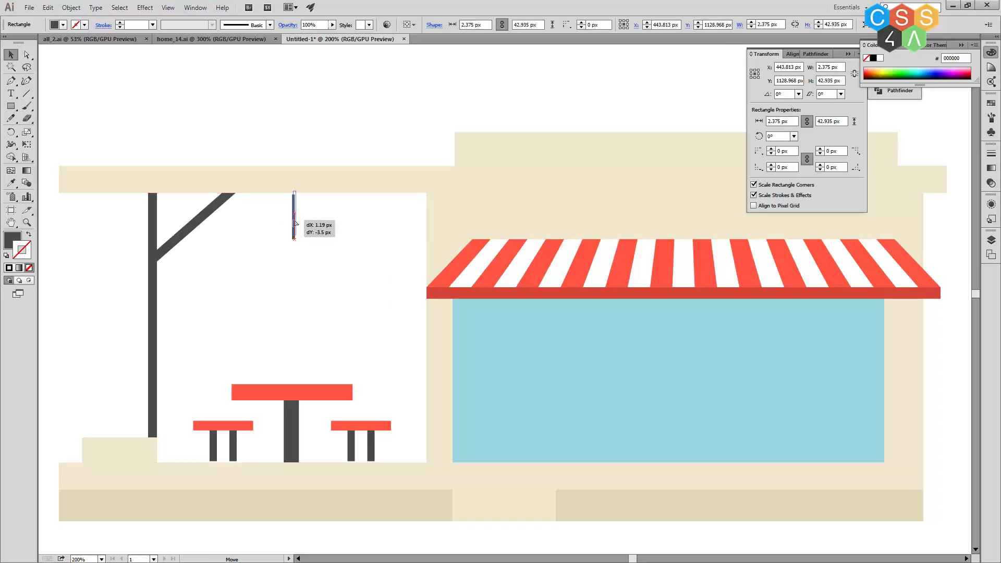
drag(295, 225, 294, 224)
click(321, 106)
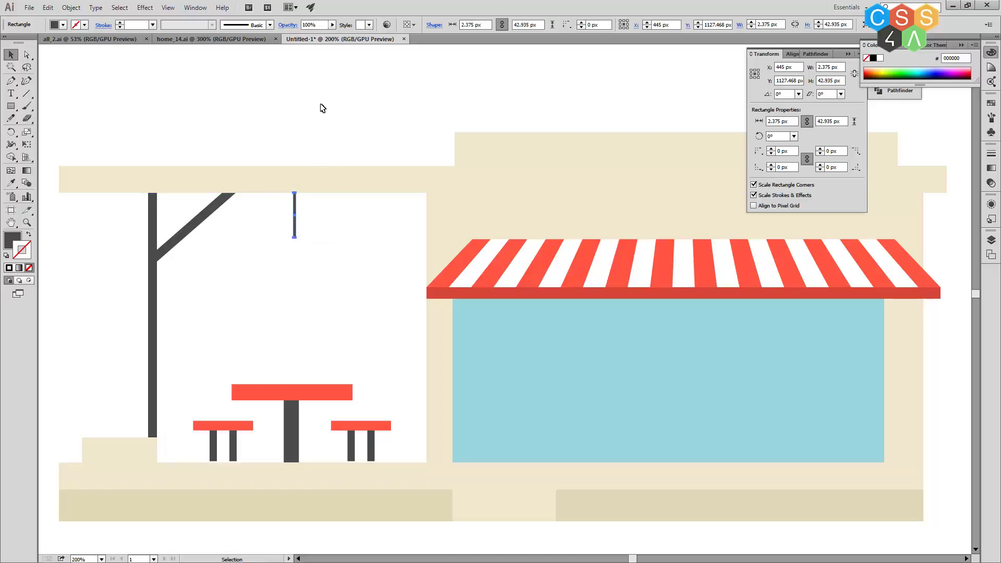
- Draw a small dark circle, about 34.935 px, just below the rod
click(13, 107)
click(58, 131)
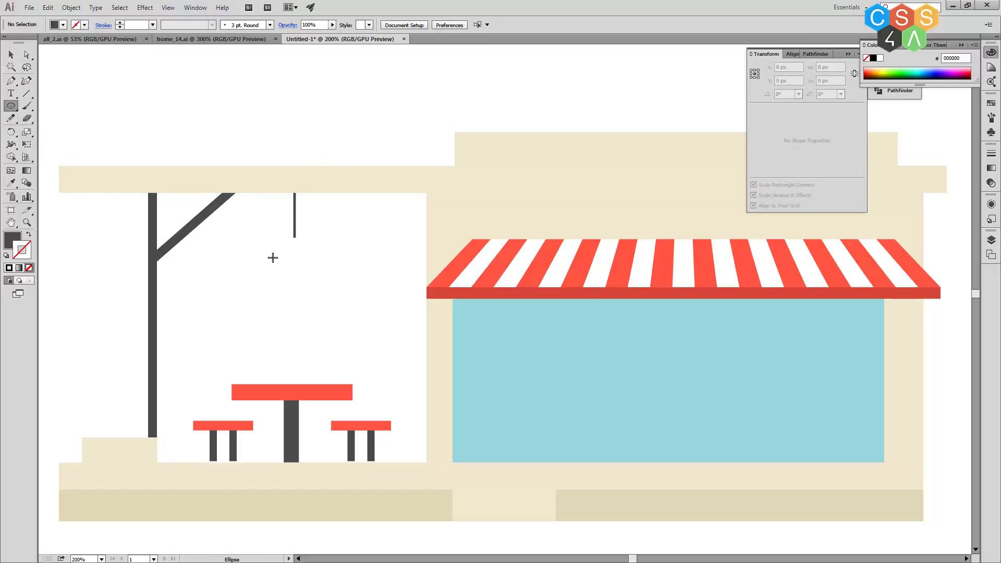
drag(294, 245, 308, 263)
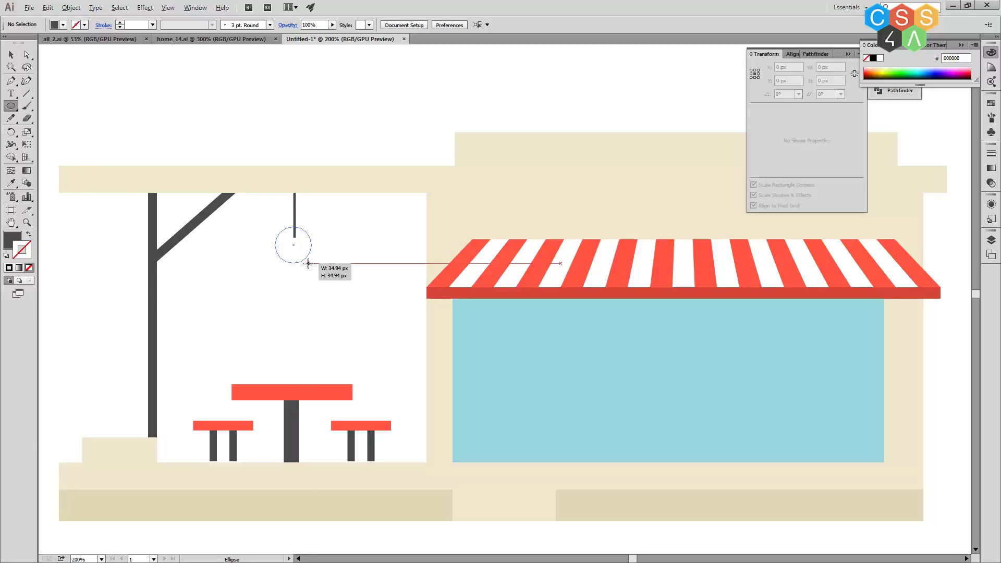
drag(308, 263, 302, 275)
click(168, 7)
click(402, 4)
key(v)
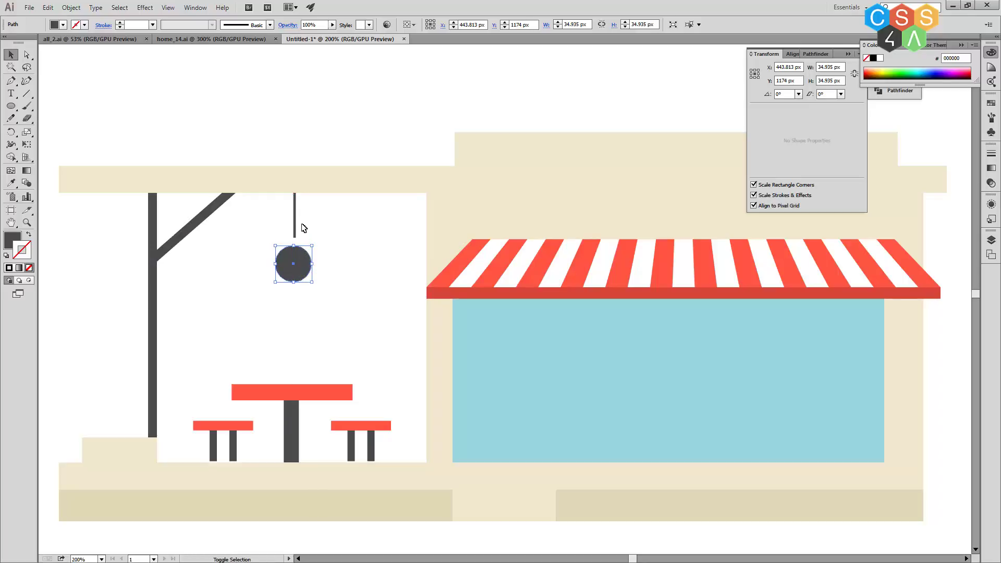
- Centre the circle horizontally under the rod and nudge it up to meet the rod
shift+click(295, 218)
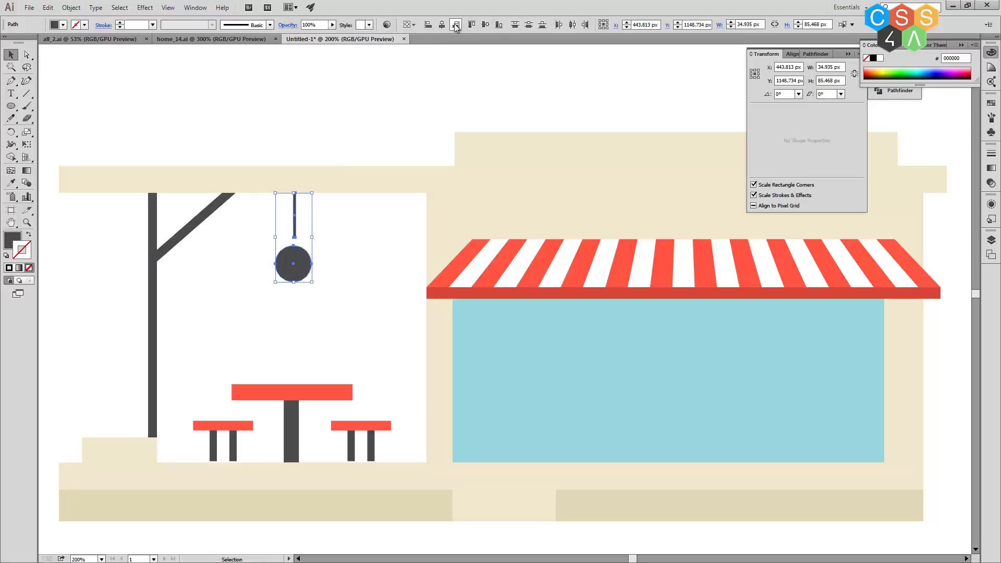
click(442, 24)
click(327, 244)
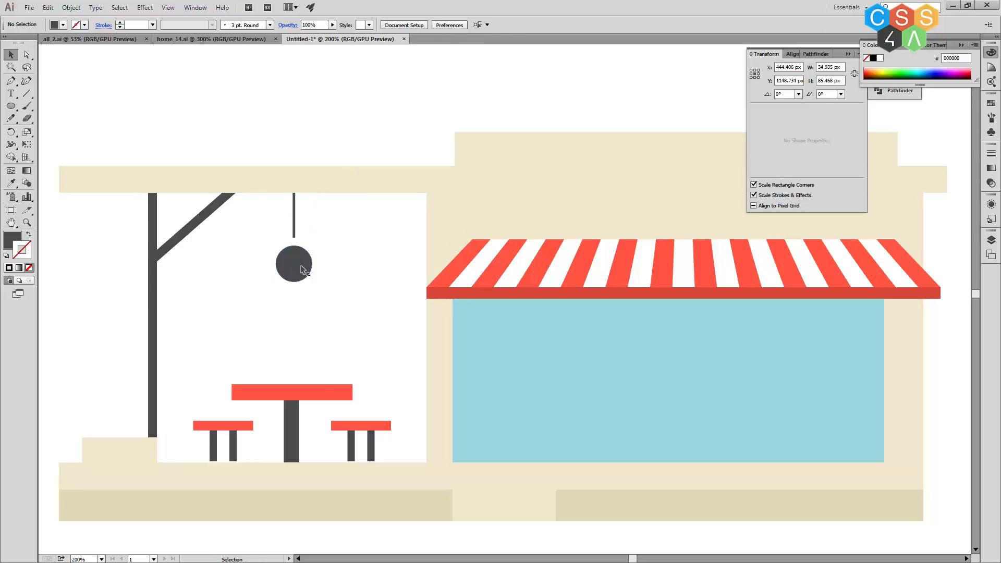
click(301, 269)
key(Up)
key(Up)
key(Up)
key(Up)
key(Up)
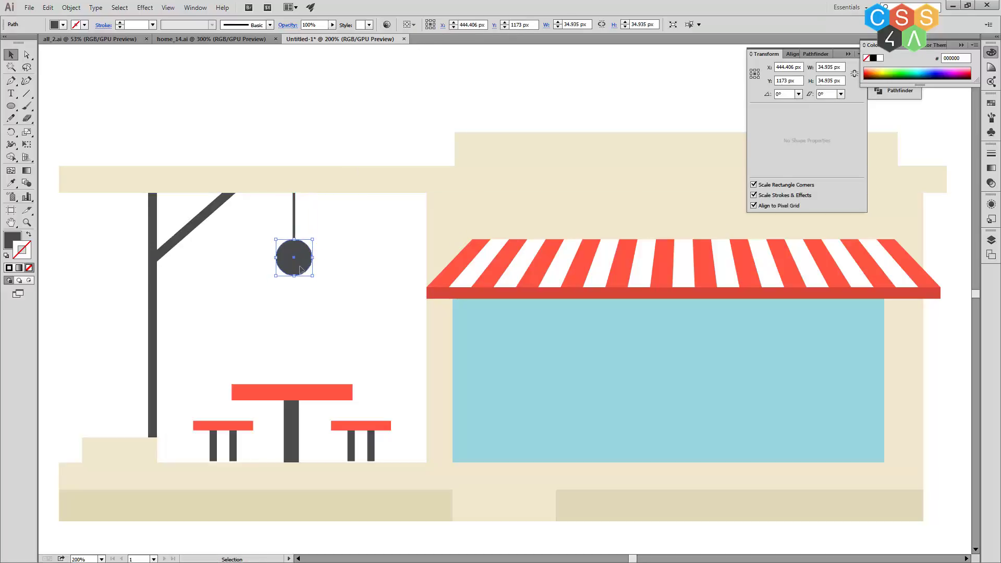
key(Up)
key(Up)
key(Up)
click(367, 91)
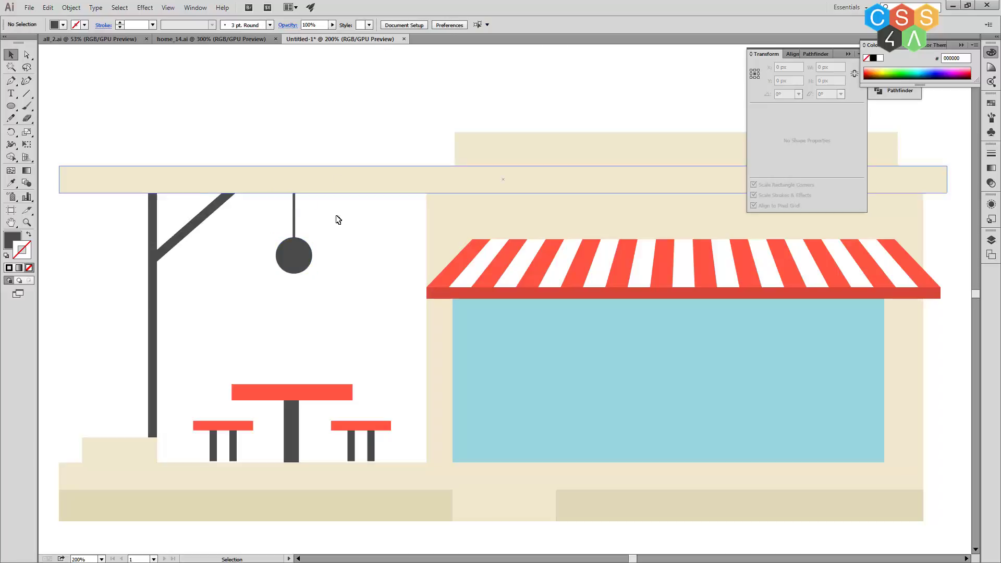
- Sample the dark table-leg colour onto the rod and reselect the circle
click(295, 226)
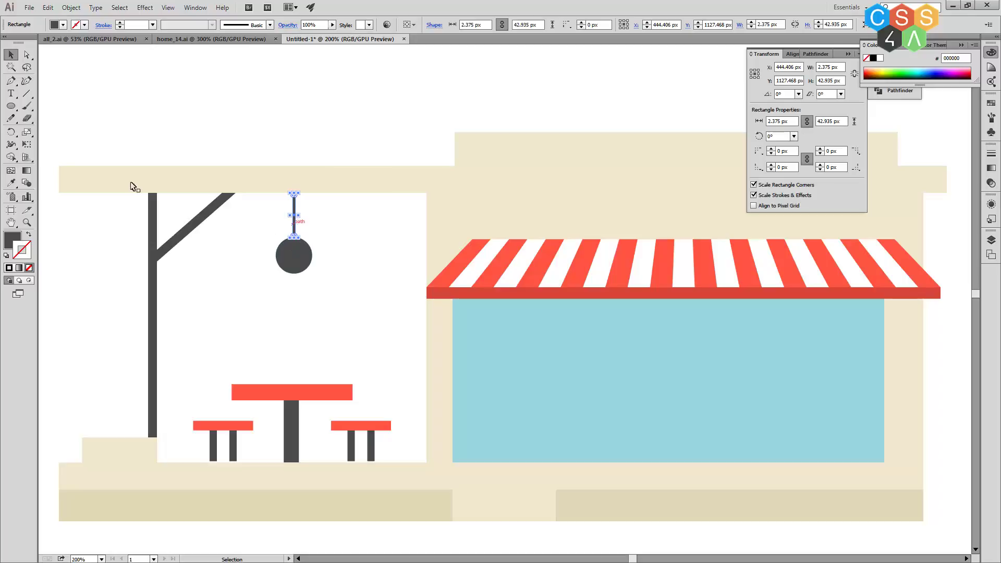
click(11, 182)
key(v)
click(330, 117)
click(302, 260)
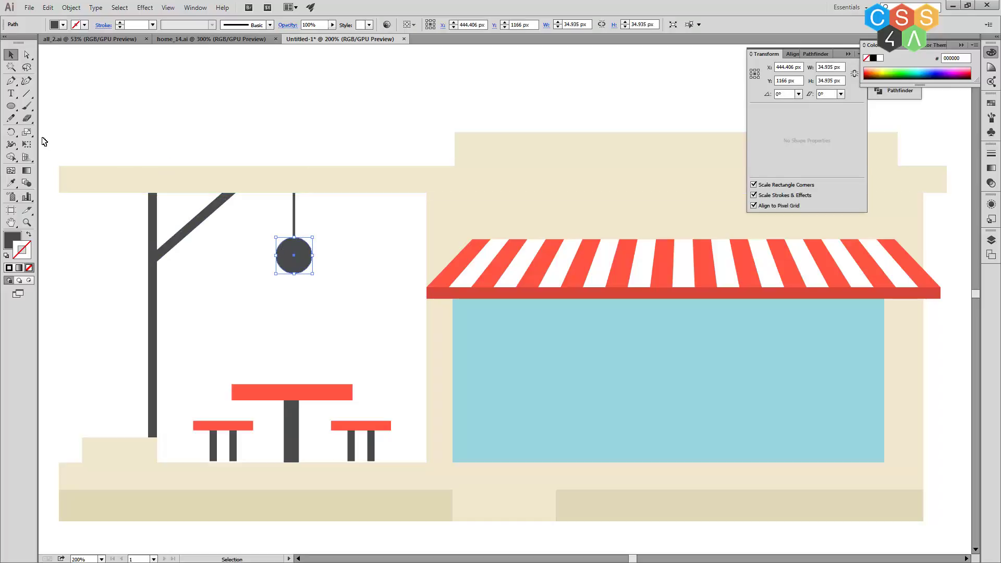
drag(27, 117, 65, 146)
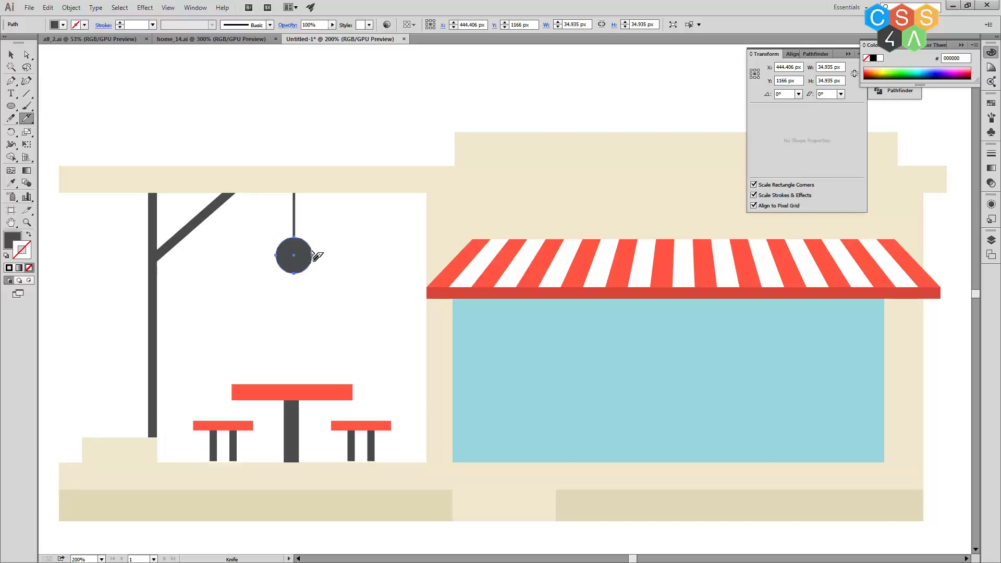
- Slice the circle across its middle and fill the lower half white
drag(352, 251, 351, 251)
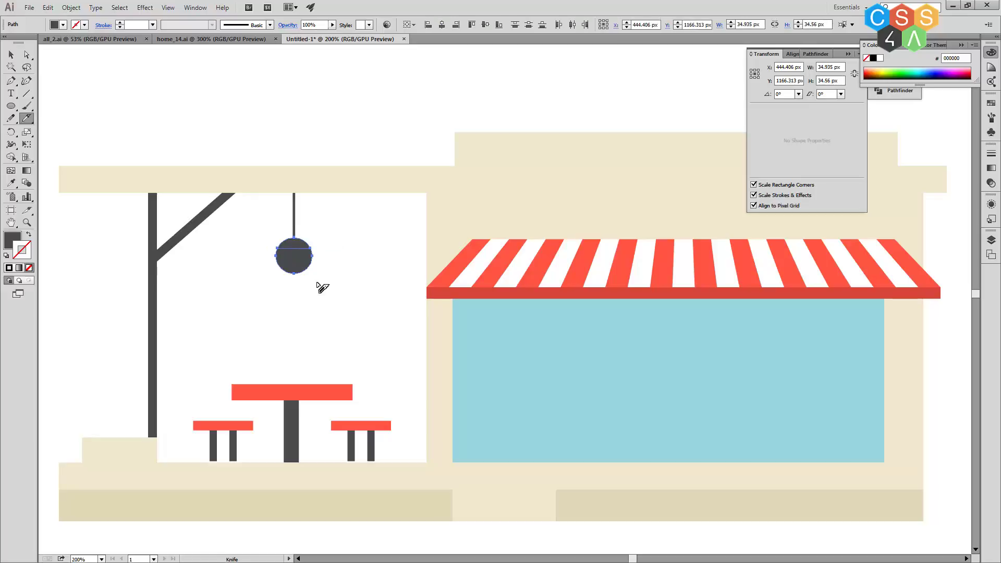
key(v)
key(a)
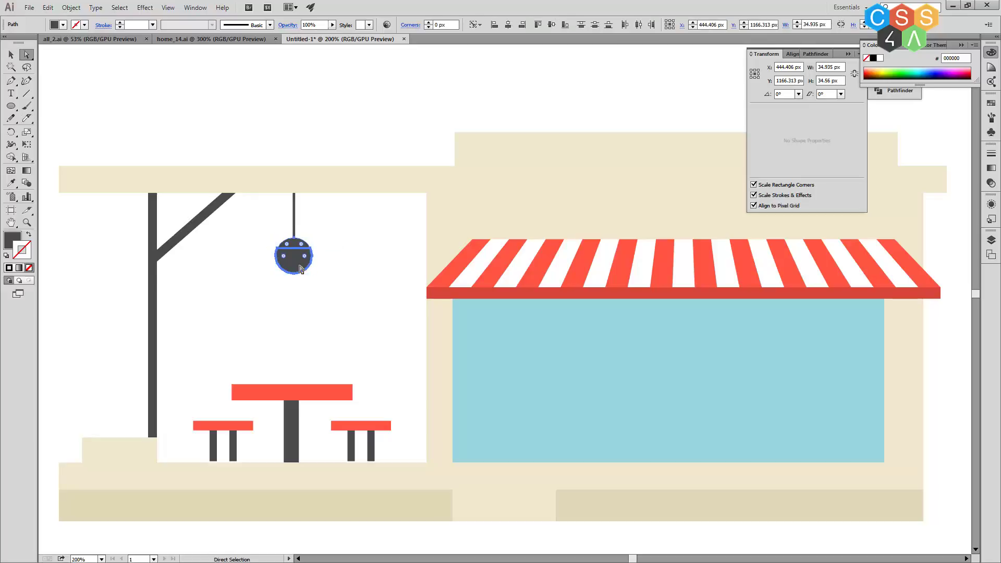
click(290, 122)
click(294, 264)
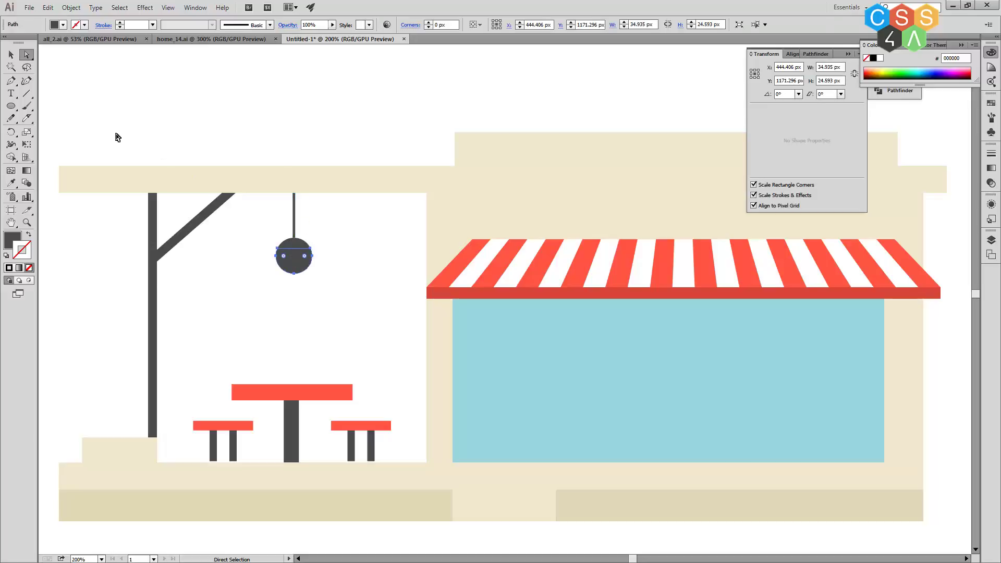
double_click(12, 243)
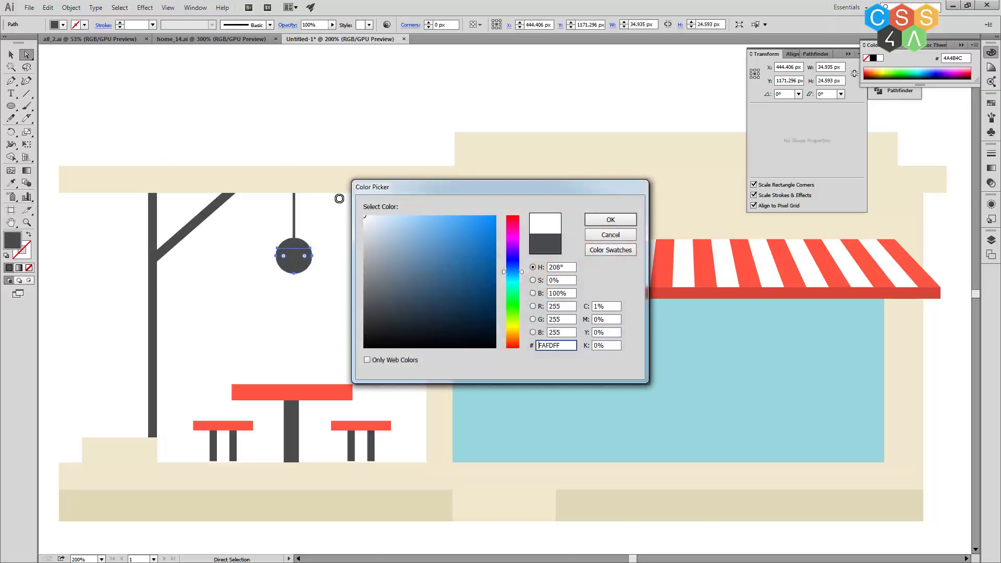
drag(378, 218, 361, 215)
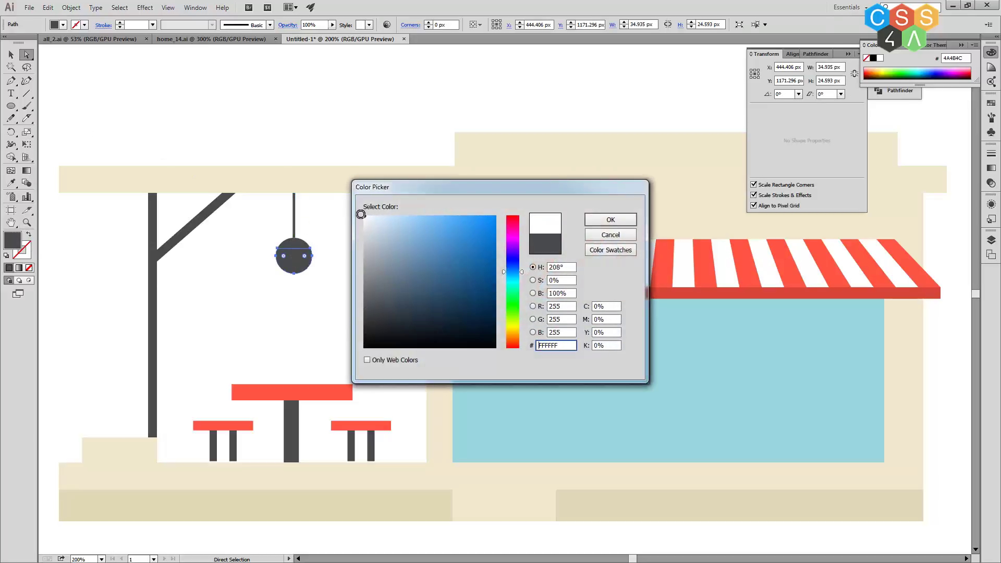
click(611, 220)
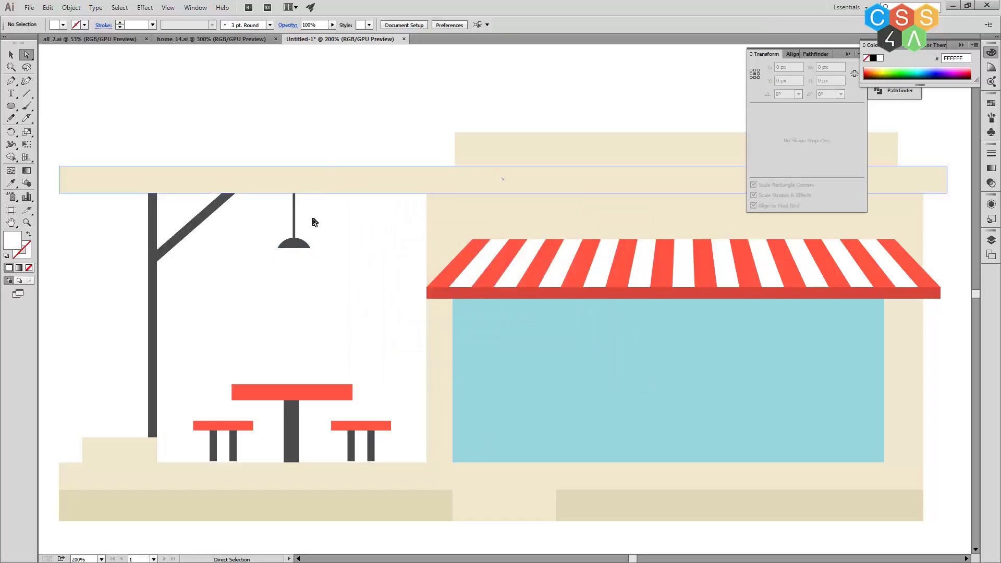
- Sample a dark colour onto the upper dome half of the circle
click(297, 244)
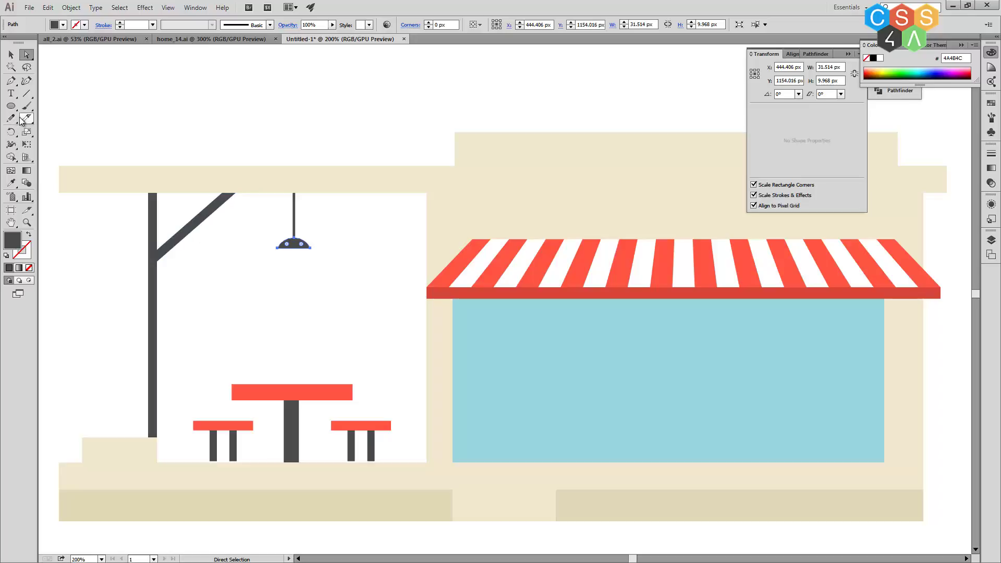
click(14, 182)
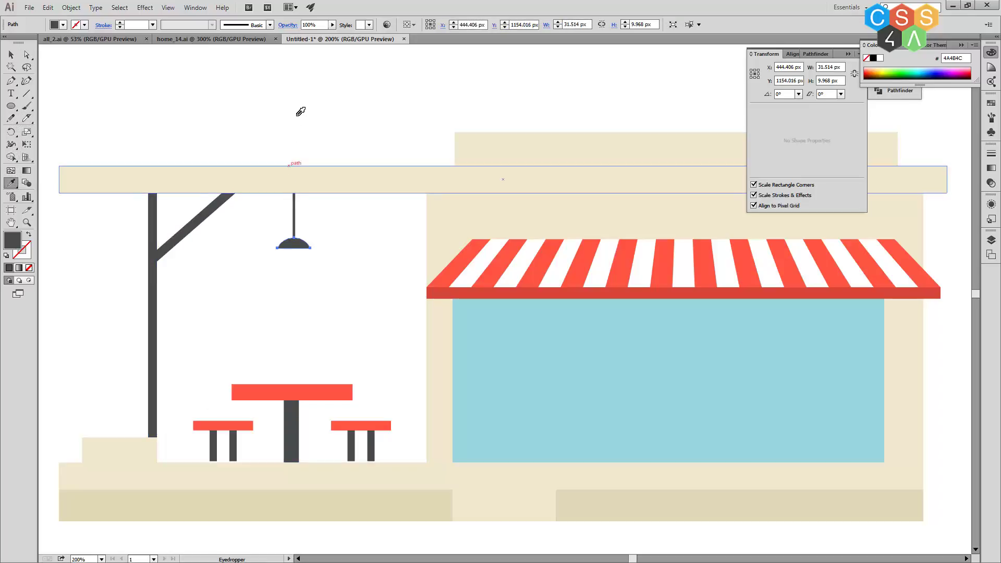
key(v)
key(ctrl+shift+a)
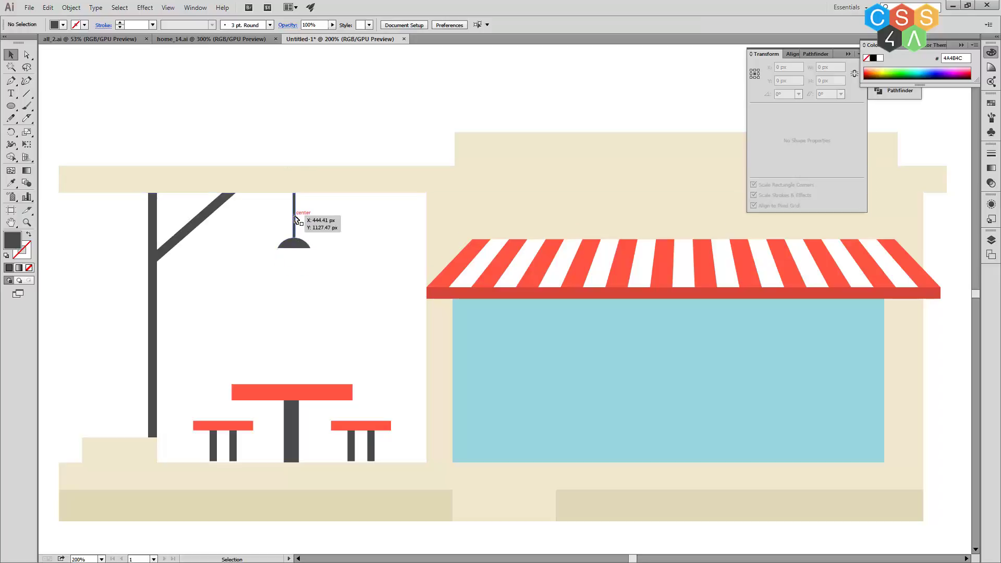
- Group the rod and the split circle into one pendant lamp
click(295, 225)
shift+click(298, 262)
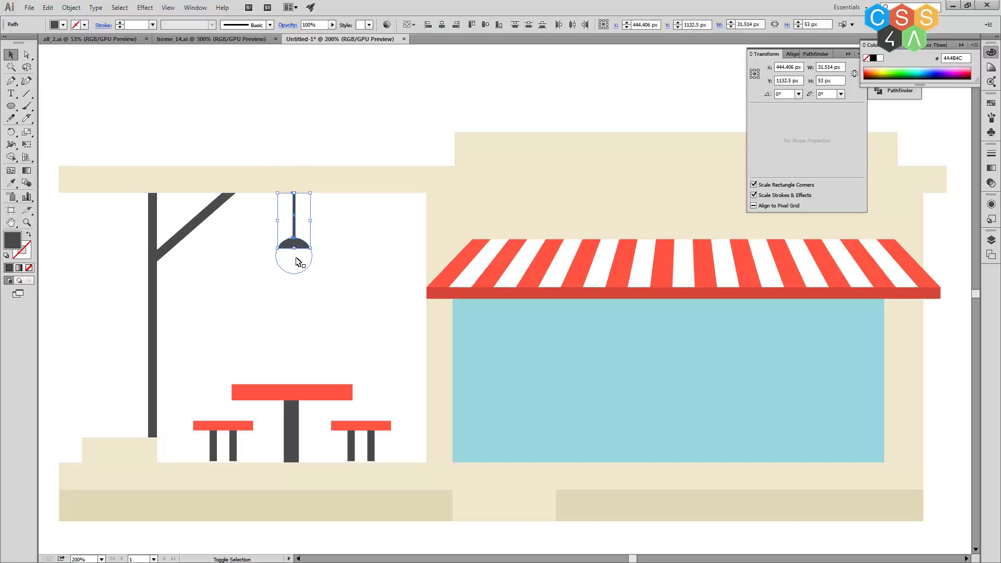
click(71, 9)
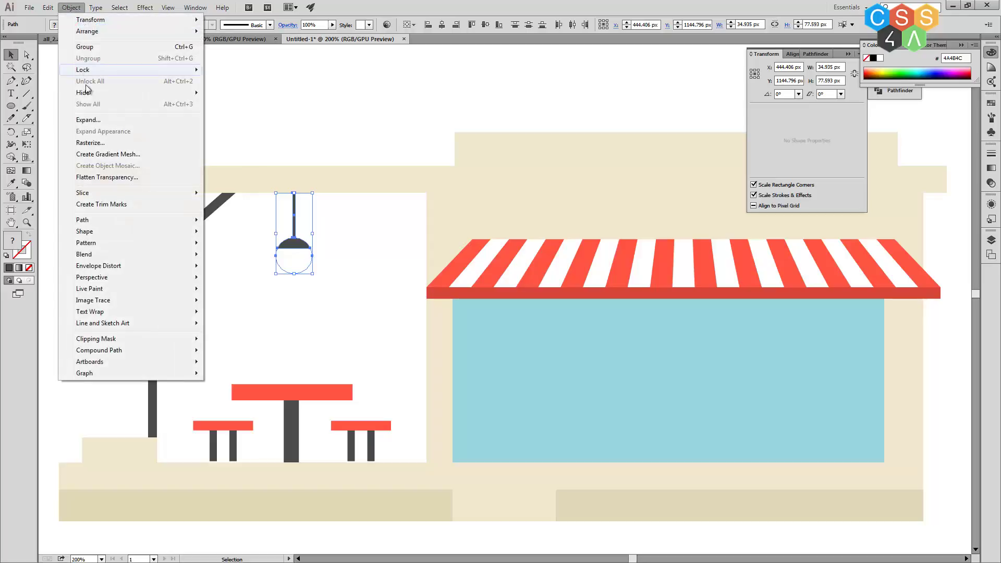
click(82, 51)
click(386, 151)
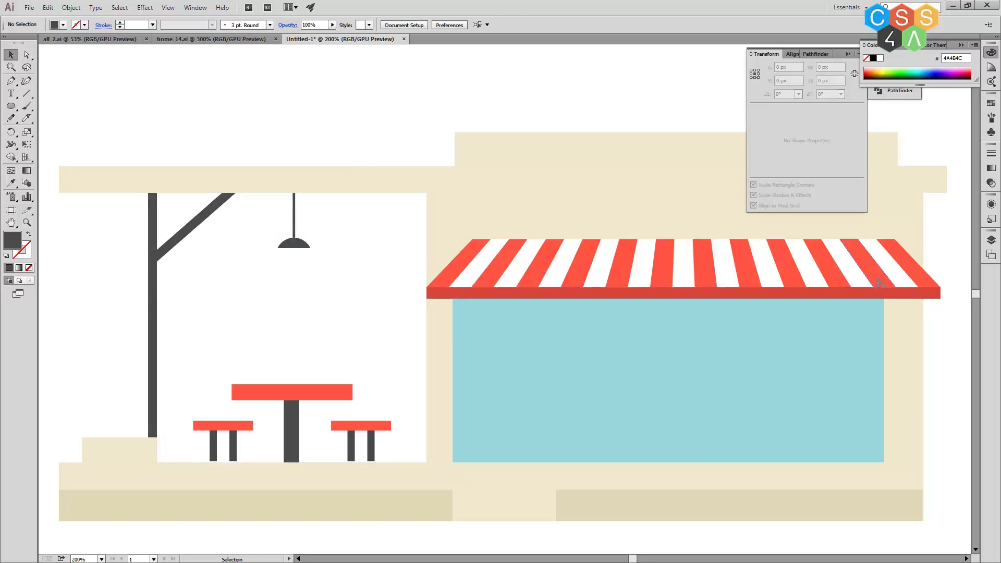
- Draw a thin dark vertical divider bar down the blue window
drag(11, 106, 29, 108)
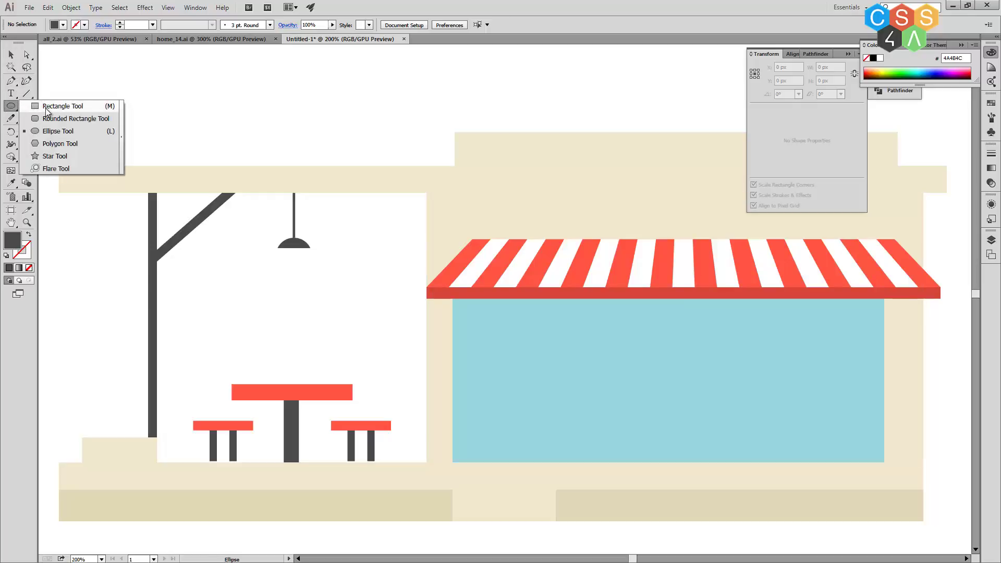
click(46, 108)
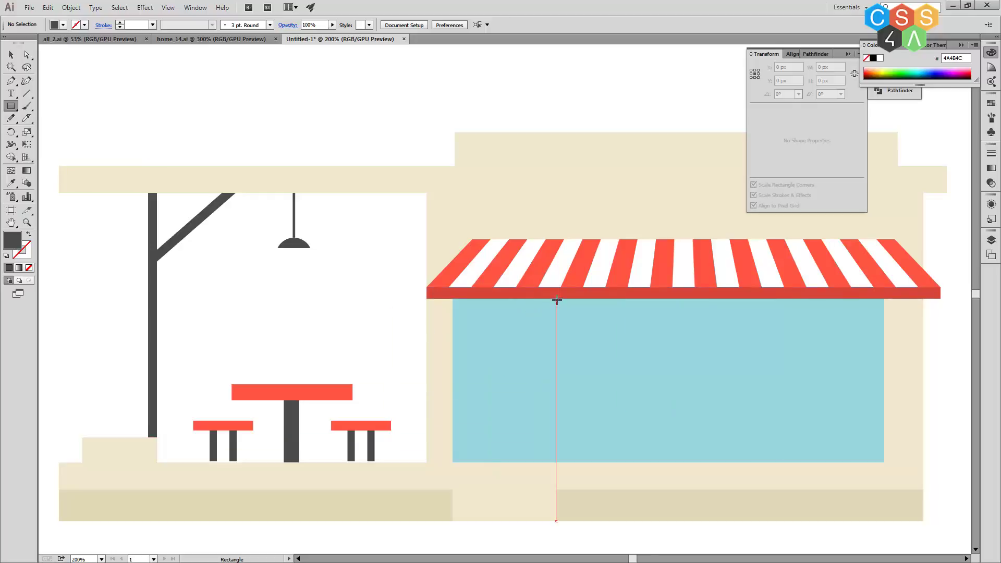
drag(556, 299, 563, 462)
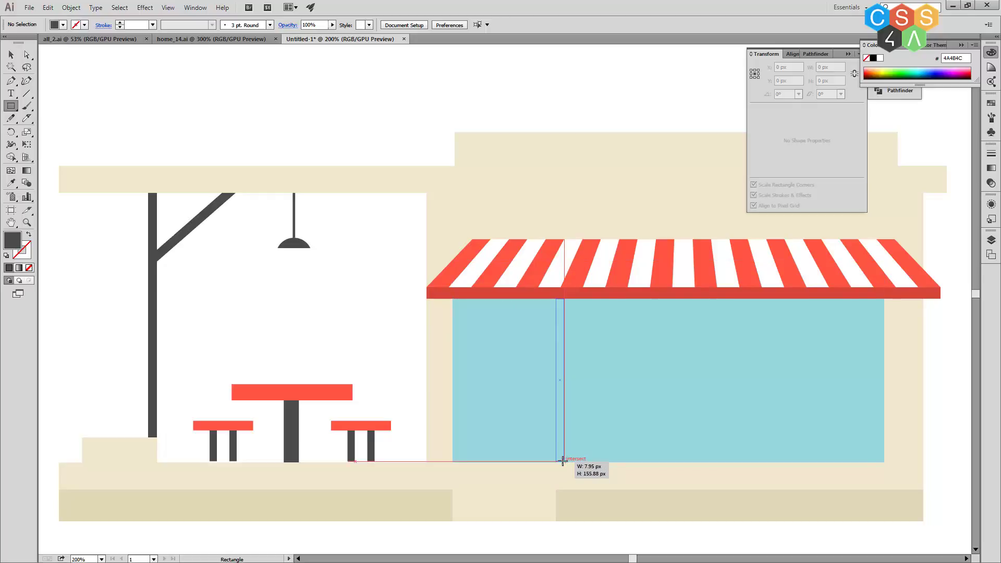
drag(563, 461, 563, 462)
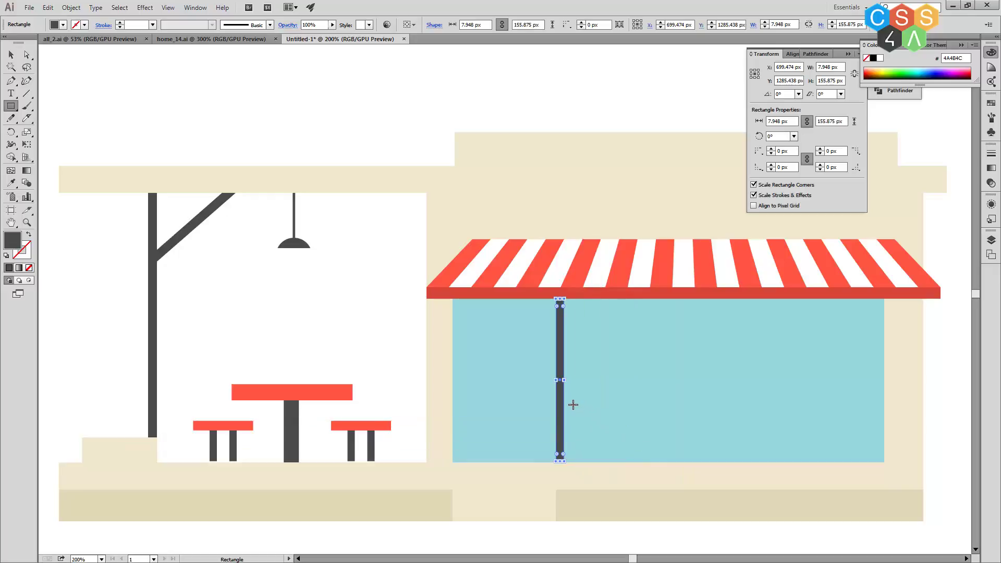
key(v)
click(598, 412)
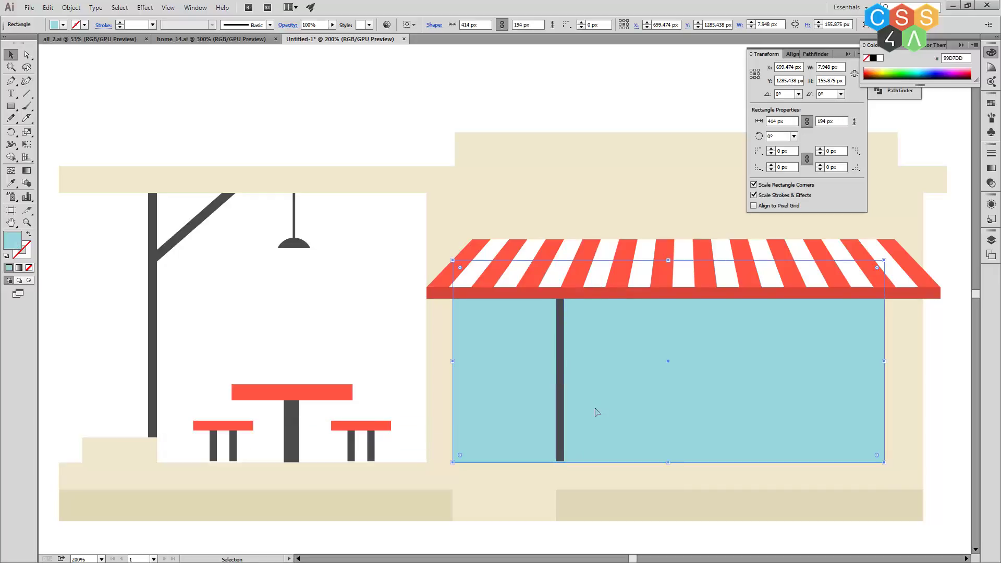
click(565, 384)
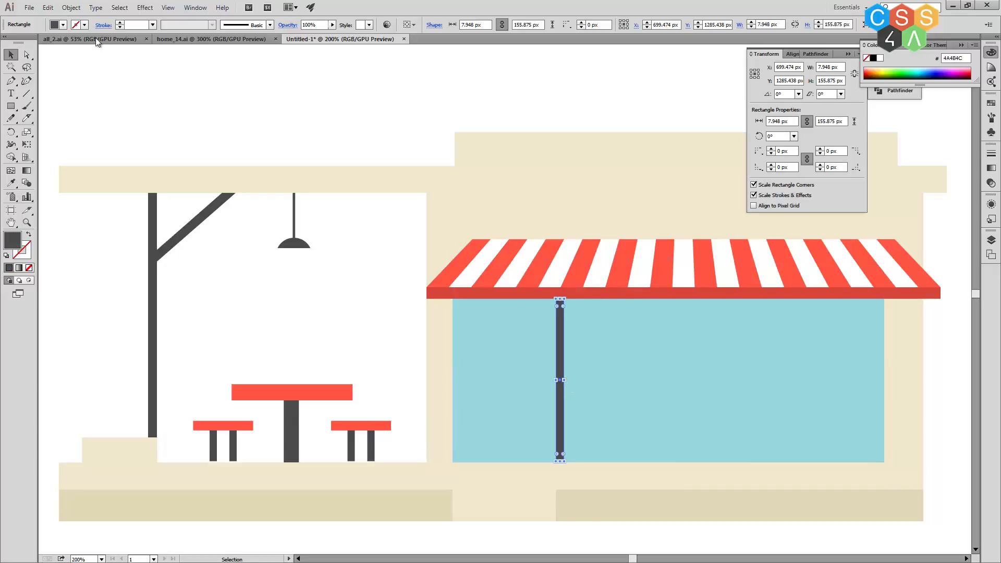
- Draw a thin 307.052 px bar and place it on the window's bottom edge
click(11, 106)
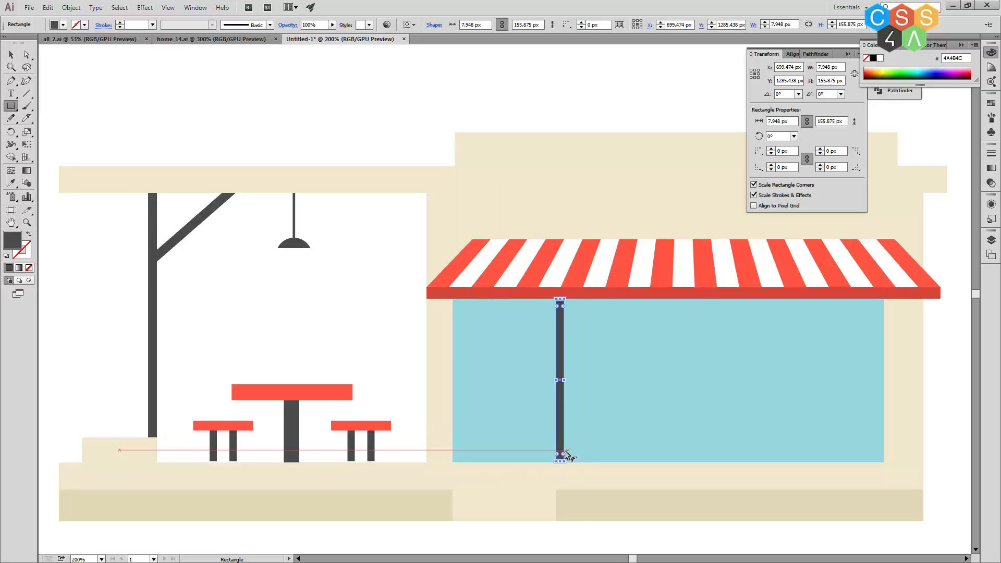
mouse_move(567, 447)
mouse_down()
mouse_move(892, 443)
mouse_move(885, 435)
mouse_up()
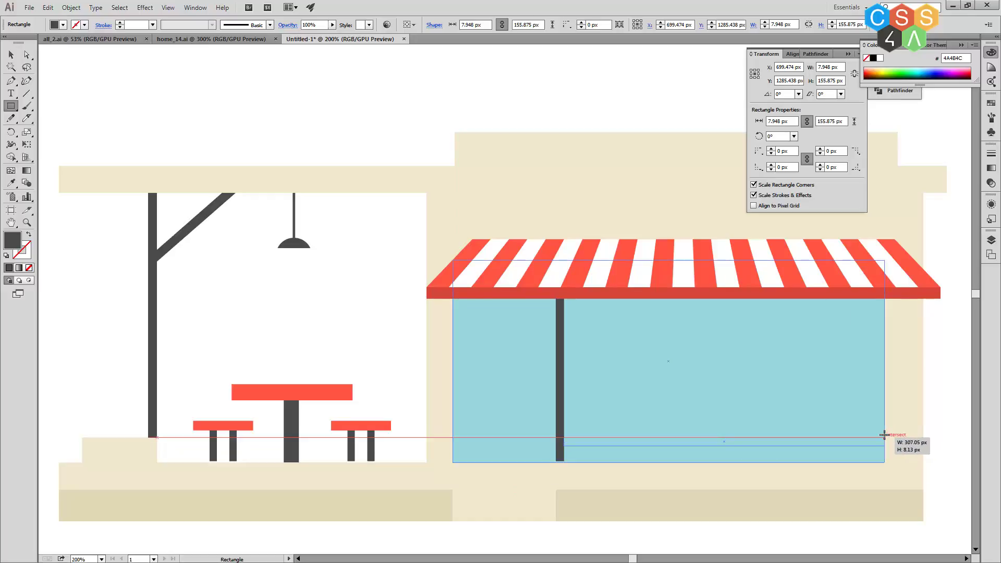
drag(884, 437, 883, 442)
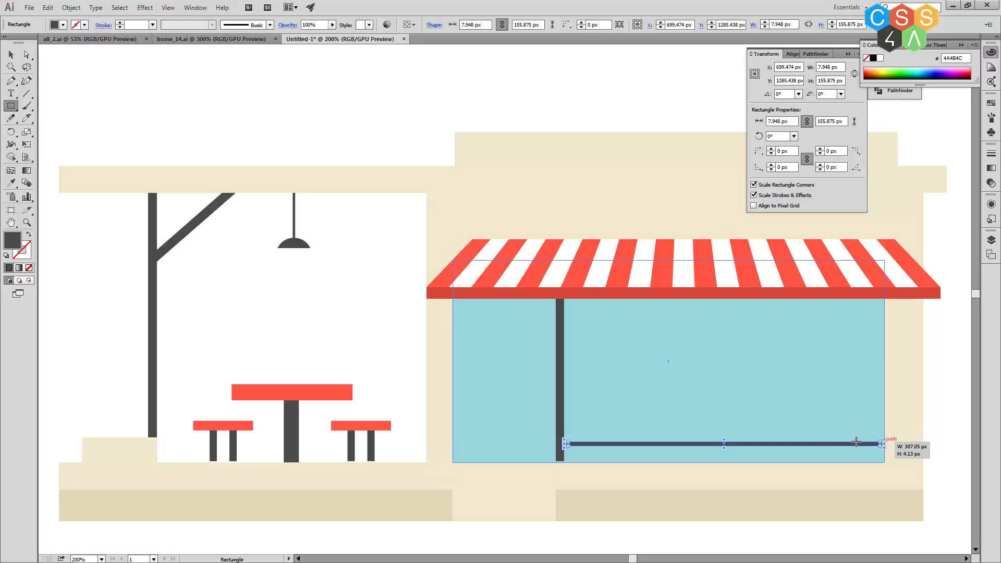
key(v)
drag(807, 447, 809, 462)
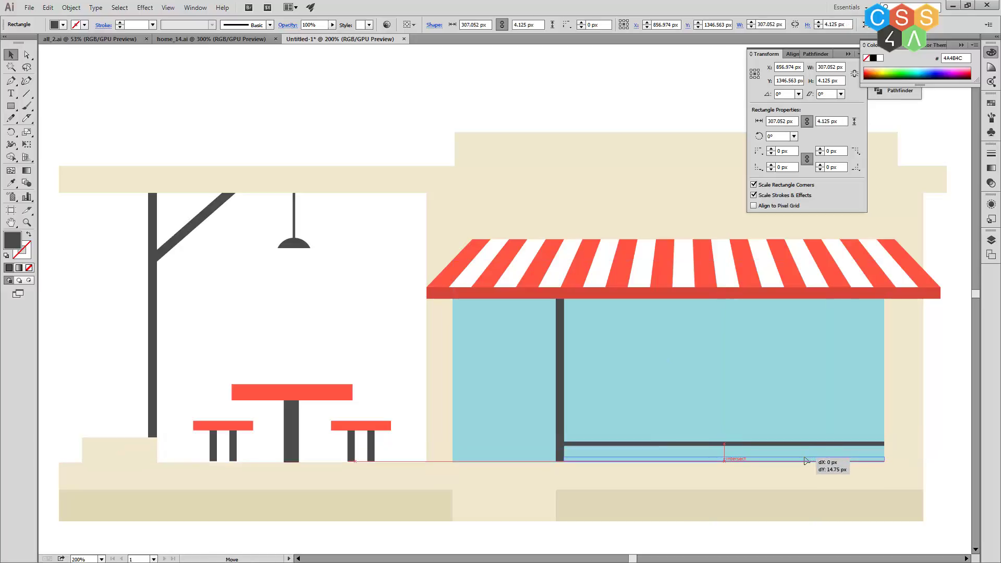
drag(811, 460, 816, 460)
click(950, 457)
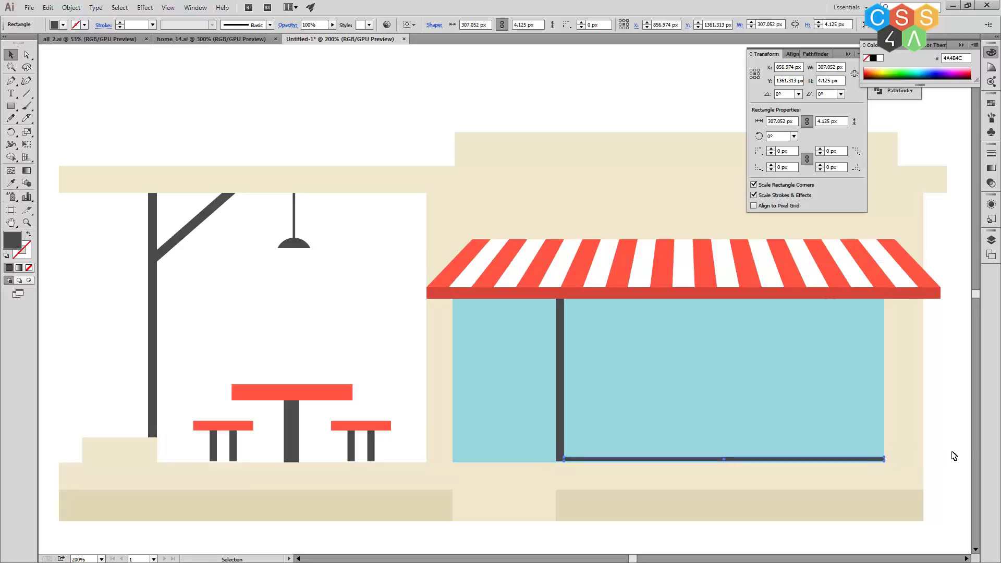
click(750, 461)
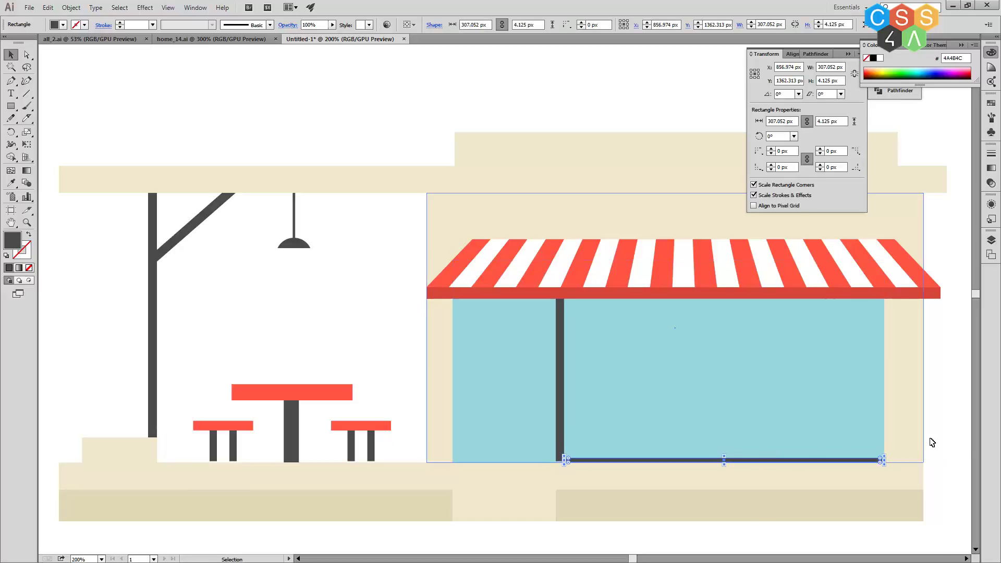
key(ctrl+shift+a)
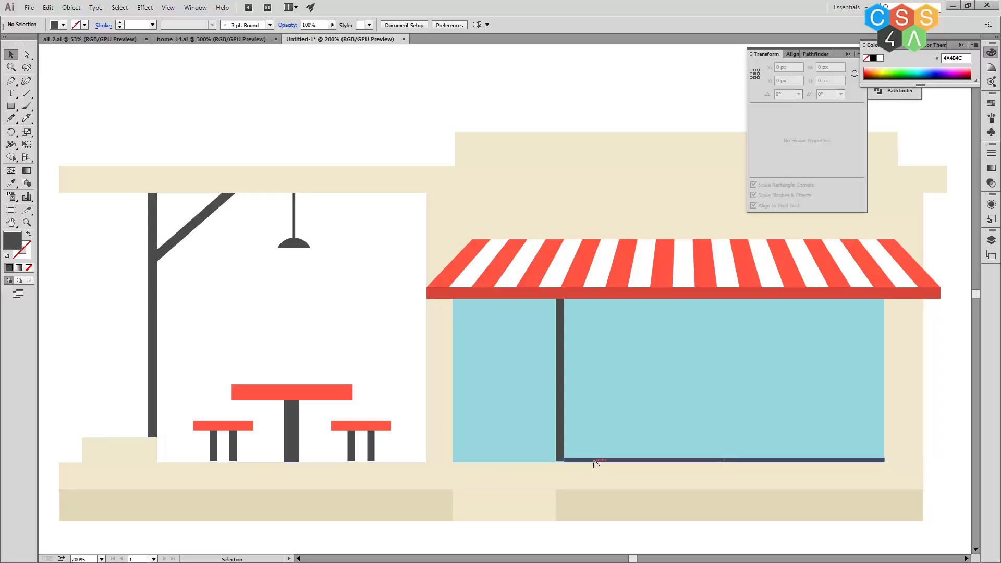
click(596, 461)
- Extend the dark vertical divider down to the window's bottom
click(663, 440)
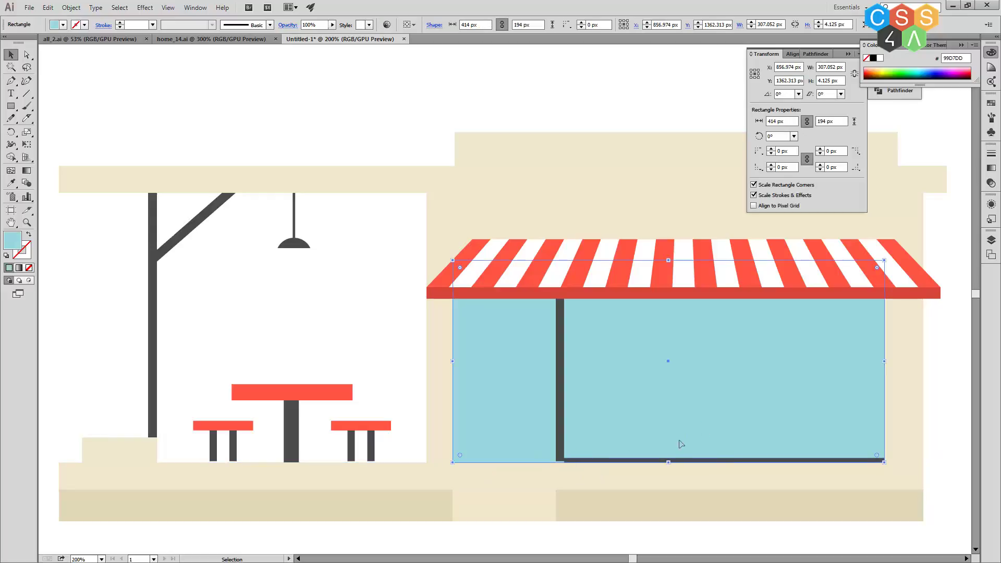
scroll(599, 466, up, 2)
scroll(548, 469, up, 2)
click(475, 443)
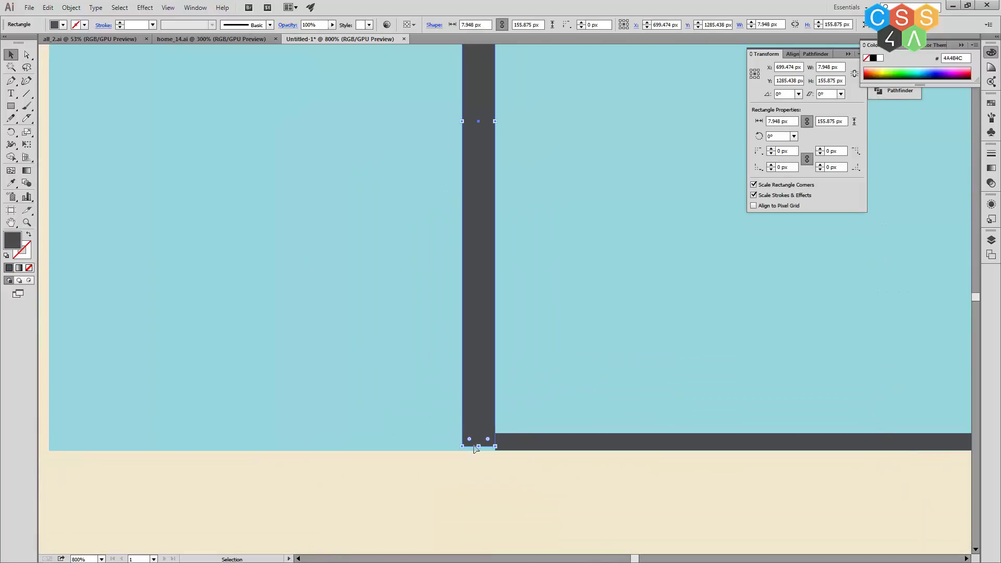
drag(480, 450, 481, 453)
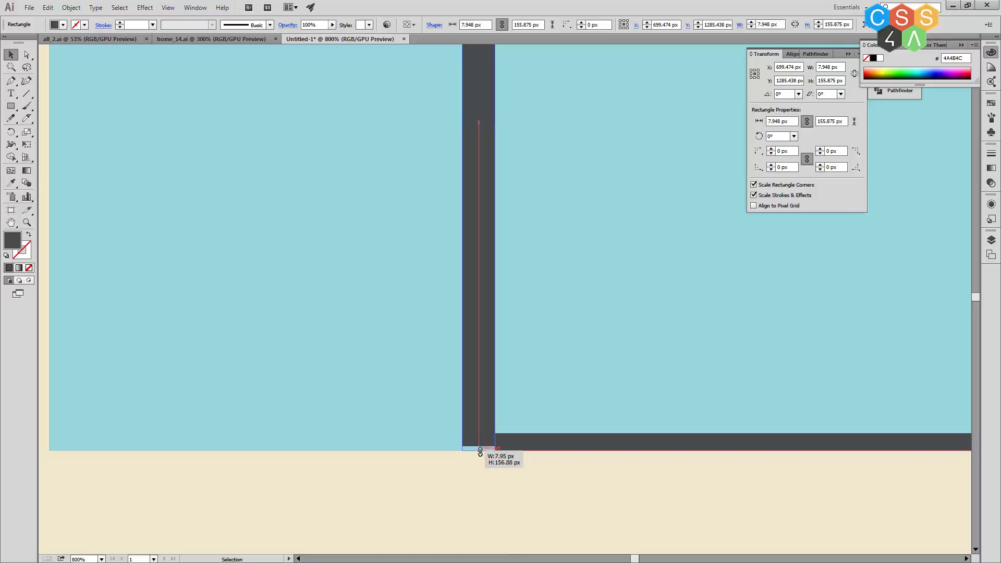
scroll(463, 423, down, 3)
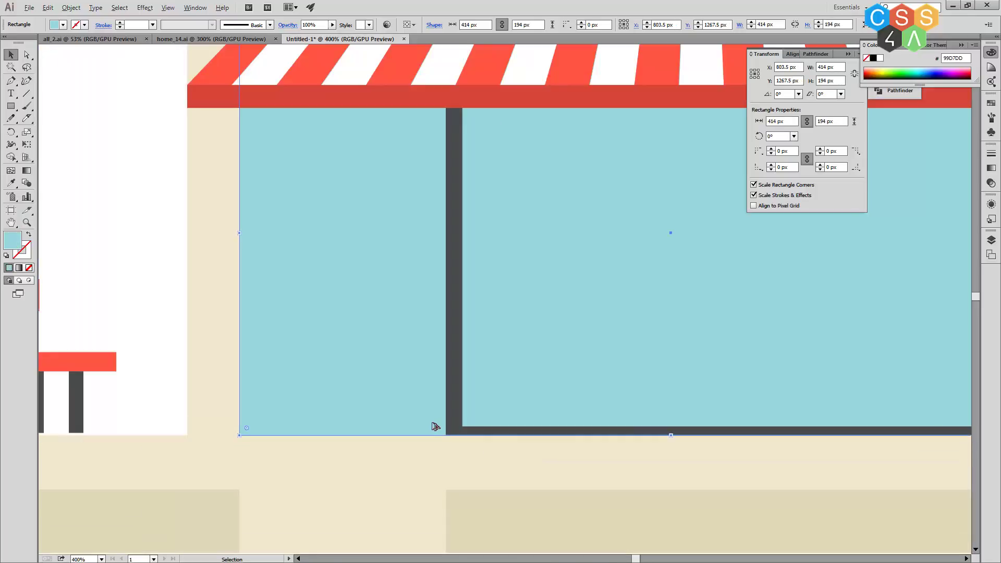
click(522, 426)
scroll(622, 430, down, 1)
scroll(657, 412, up, 1)
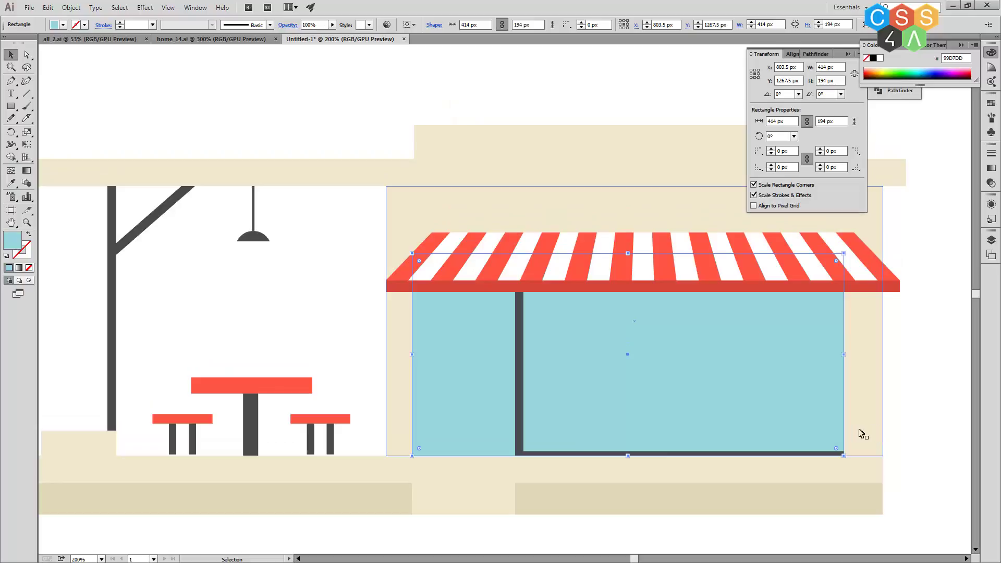
- Copy the bottom bar upward and the vertical divider to the right
click(672, 453)
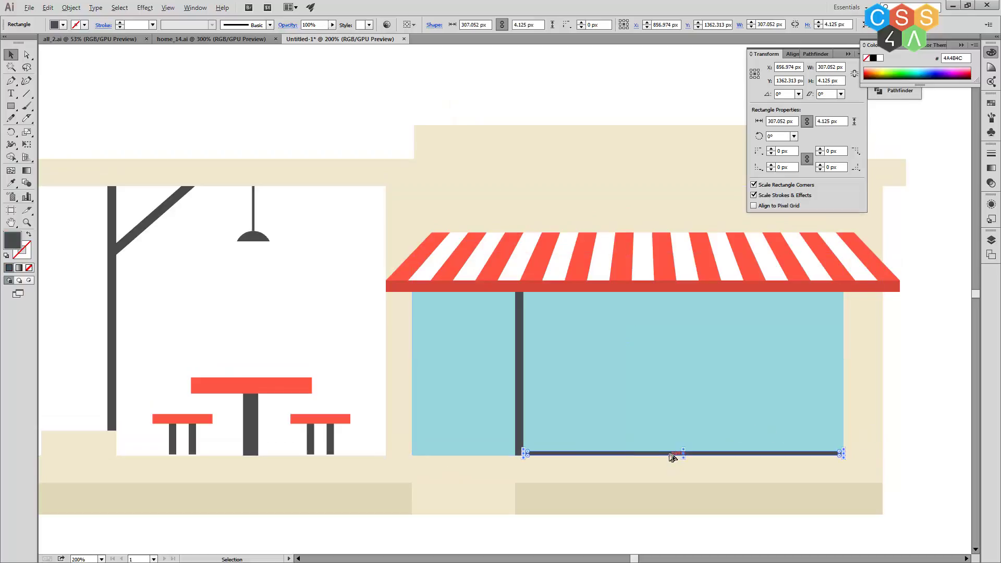
drag(671, 457, 674, 434)
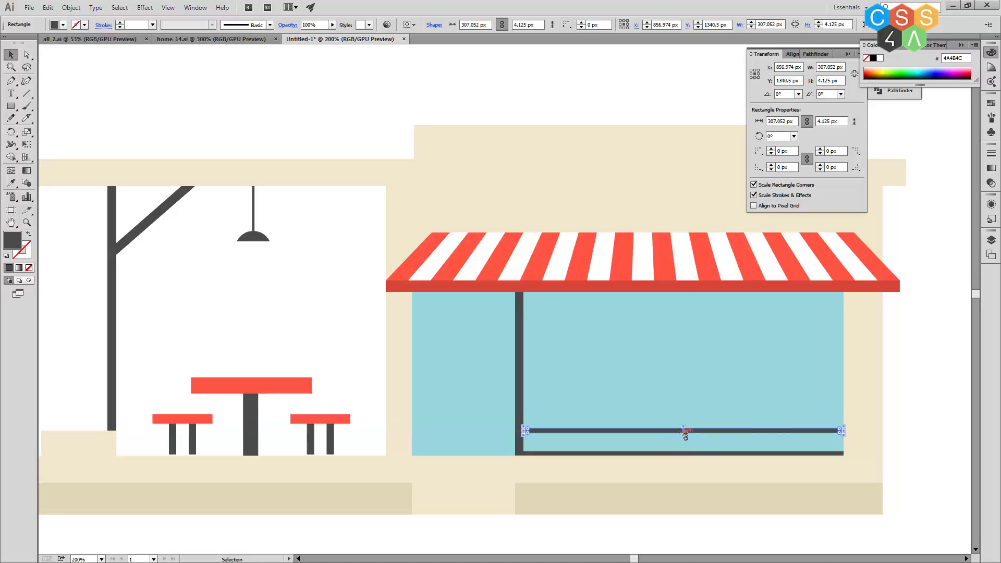
click(927, 426)
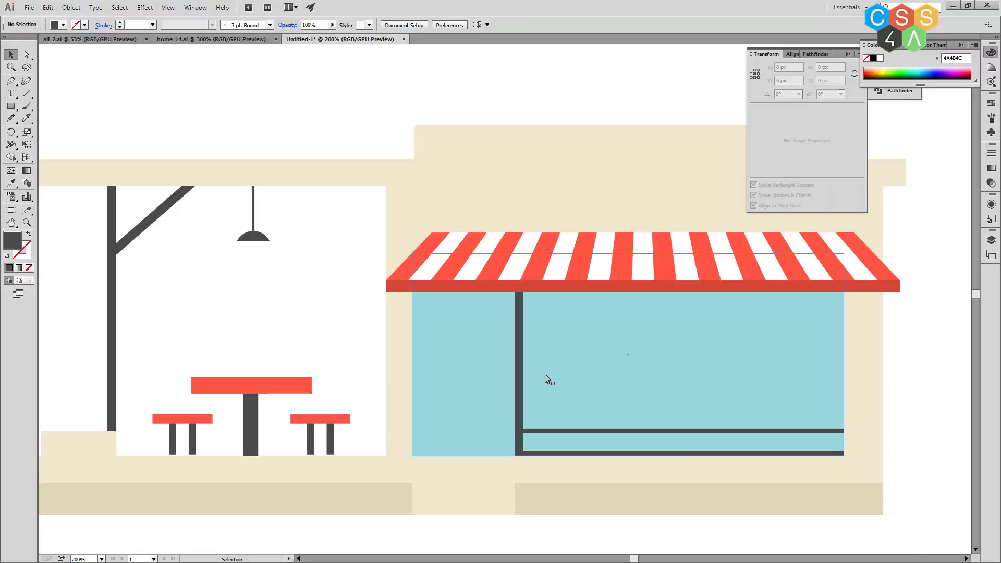
click(520, 374)
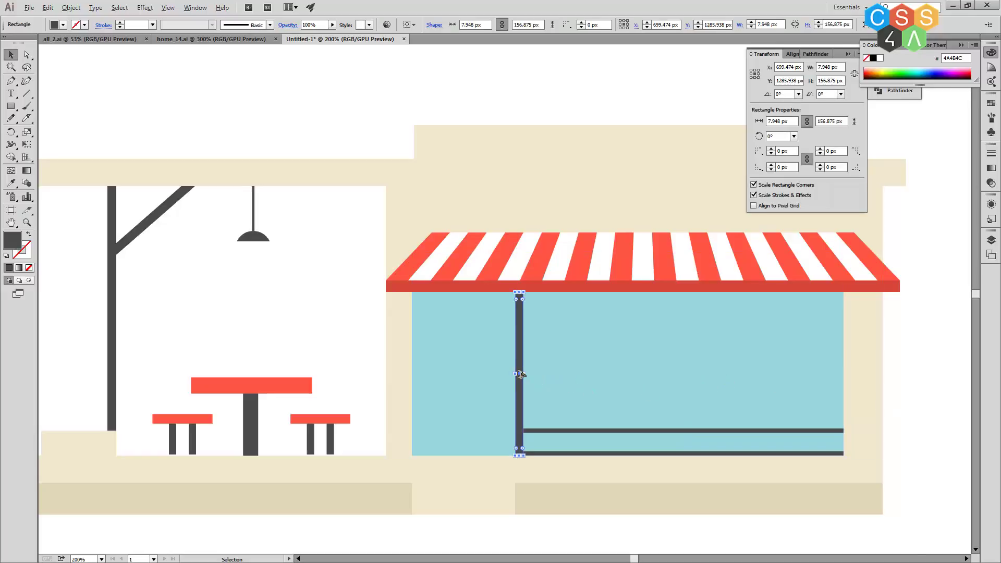
drag(521, 374, 687, 377)
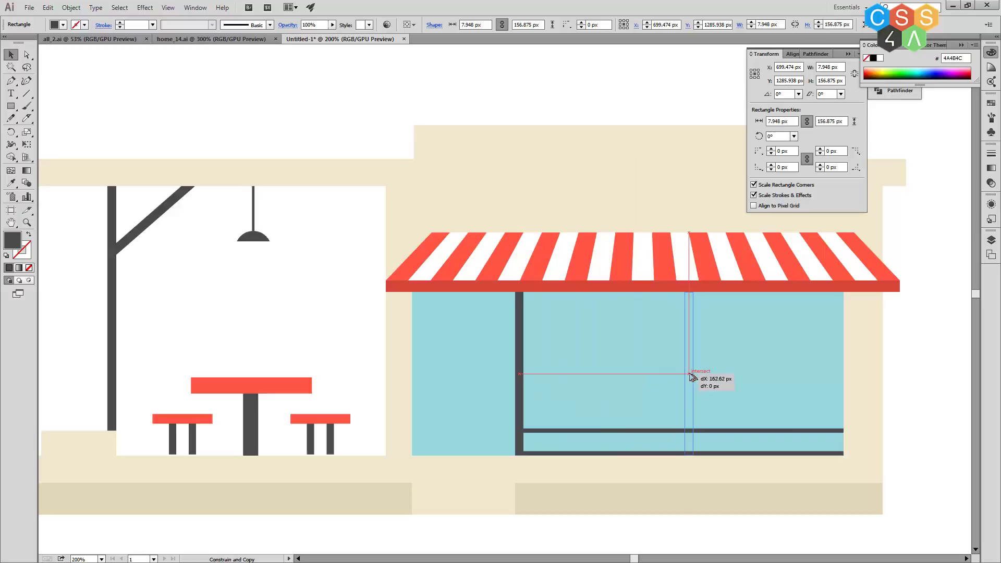
drag(688, 377, 687, 376)
click(901, 421)
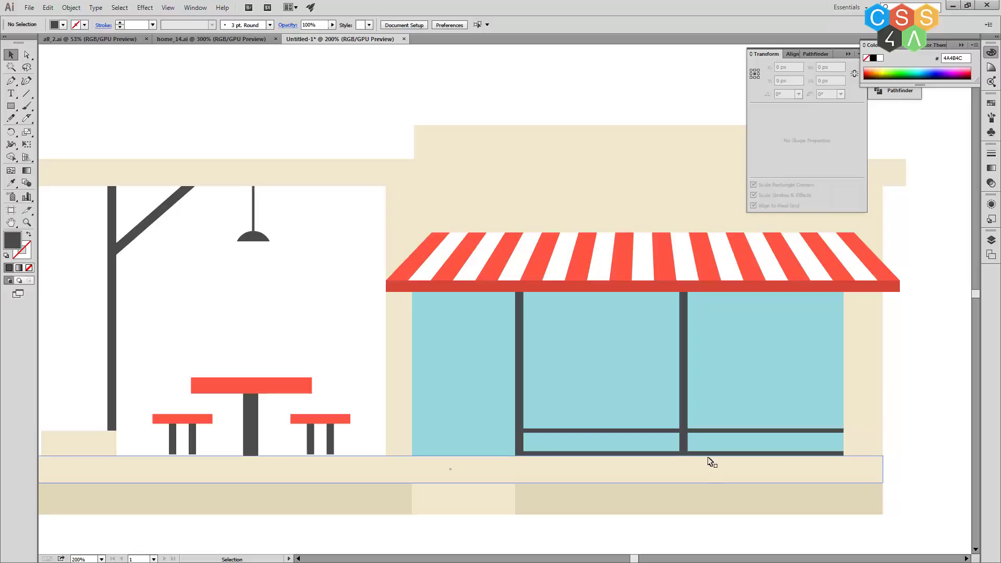
- Draw two 17.688 px strips filling the lower left and right panels
key(m)
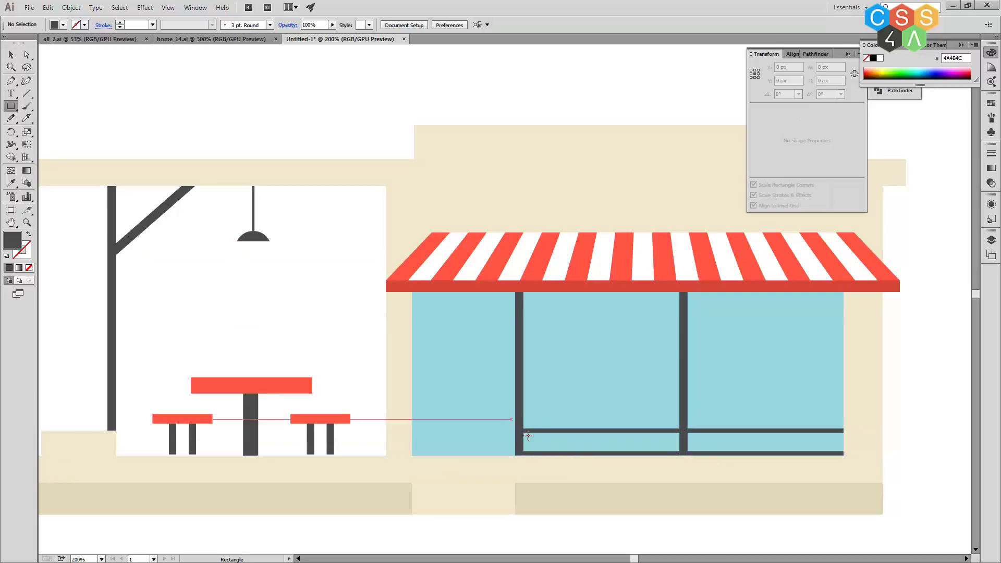
drag(523, 433, 678, 449)
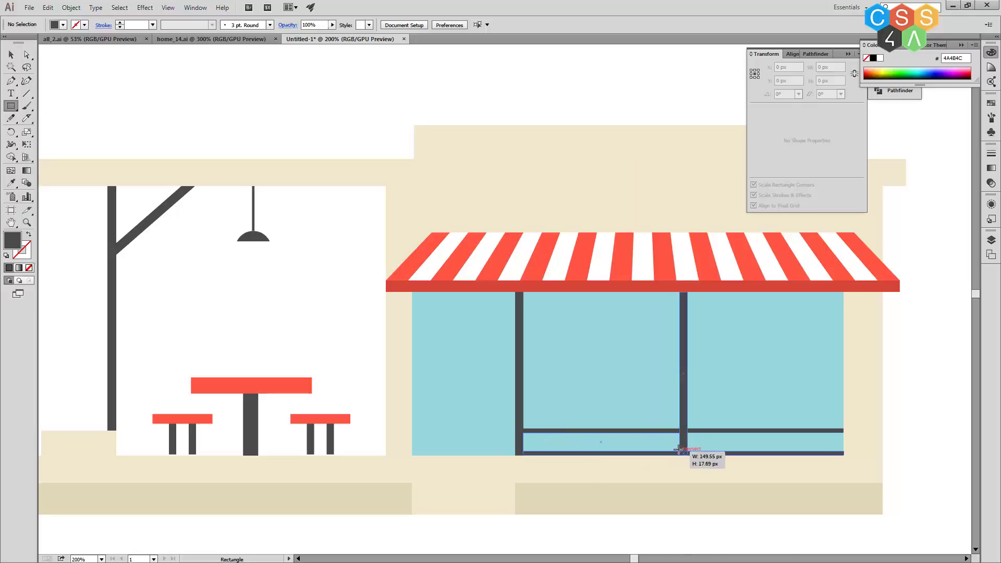
drag(688, 433, 844, 451)
key(v)
click(919, 472)
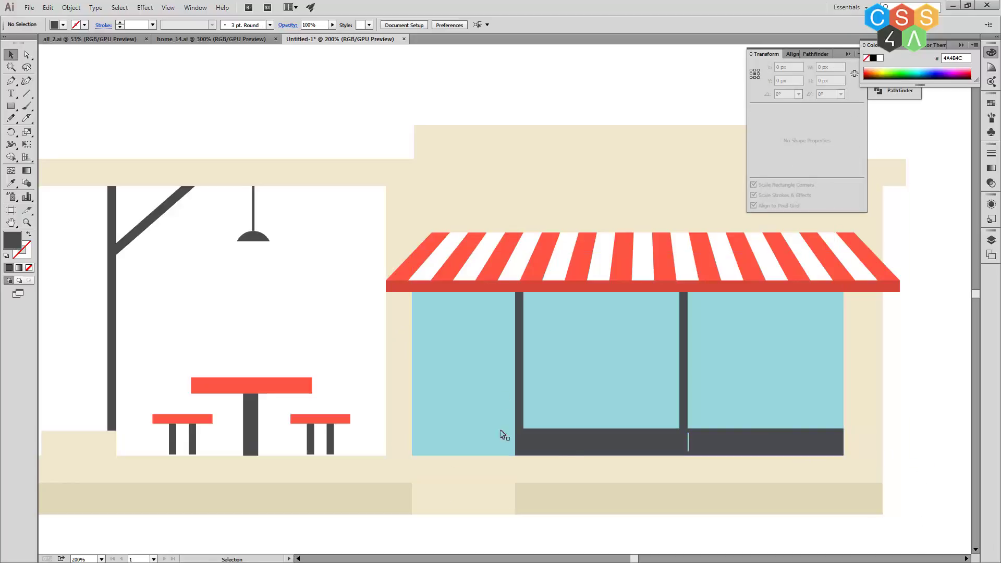
- Fill both lower panel strips with white
click(573, 445)
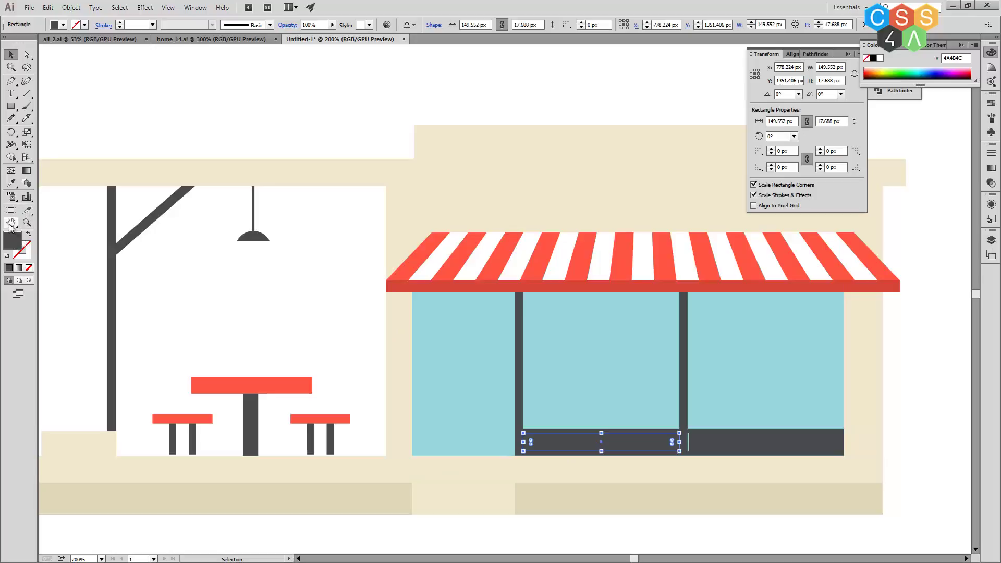
double_click(13, 241)
click(366, 217)
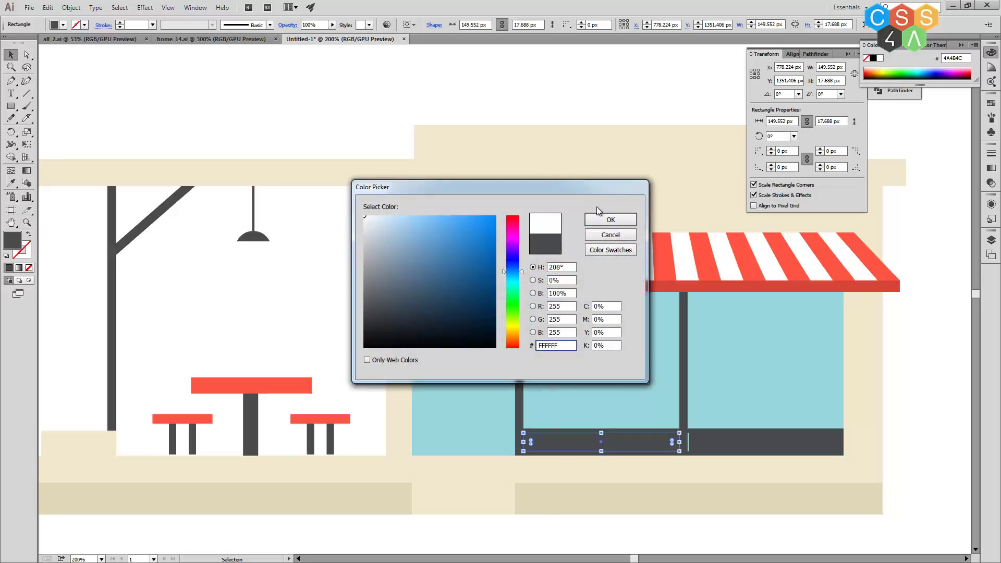
key(Return)
click(725, 443)
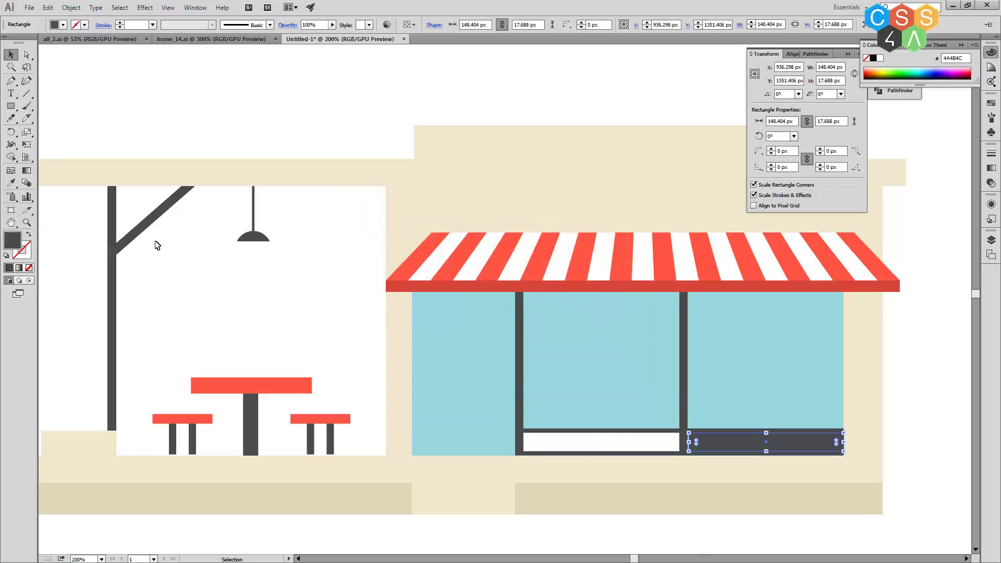
double_click(15, 245)
click(366, 217)
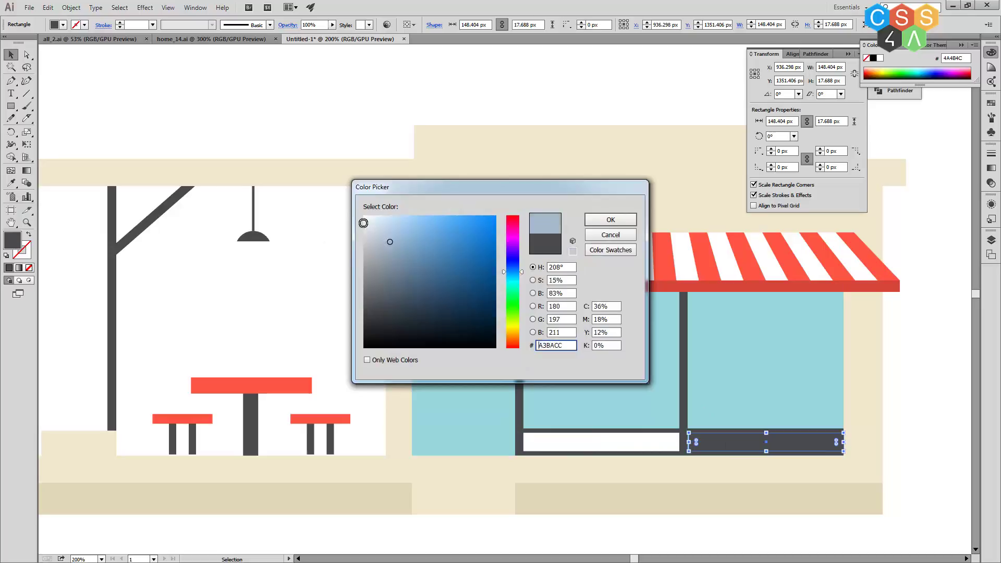
click(604, 226)
click(843, 483)
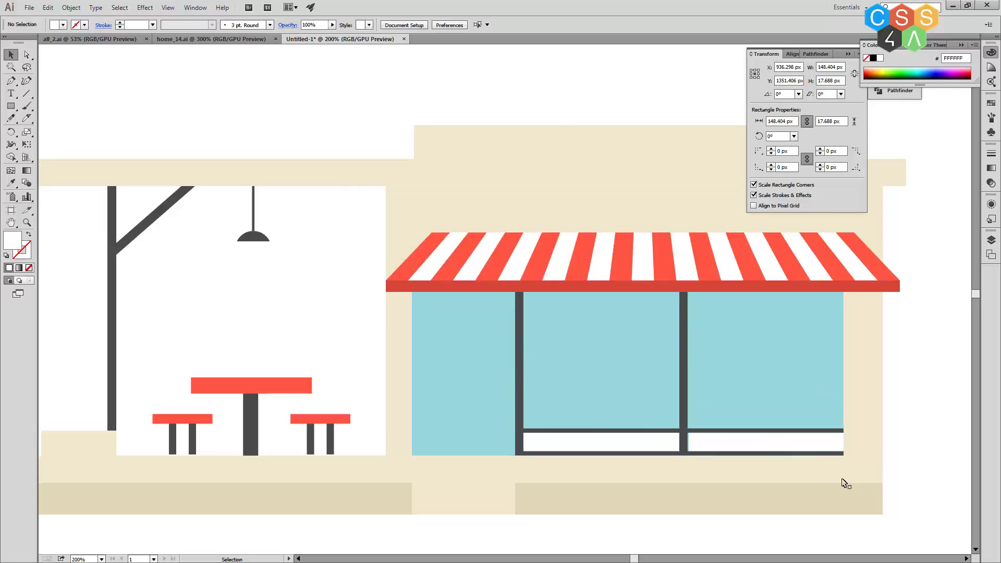
- Stretch the right white strip's left edge to meet the divider
scroll(668, 453, up, 4)
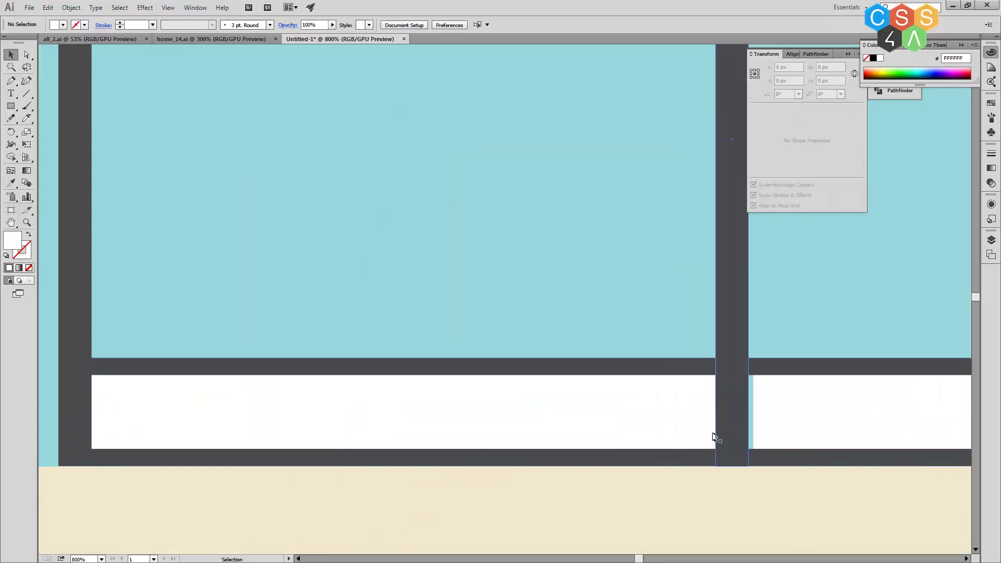
scroll(715, 438, up, 1)
click(784, 394)
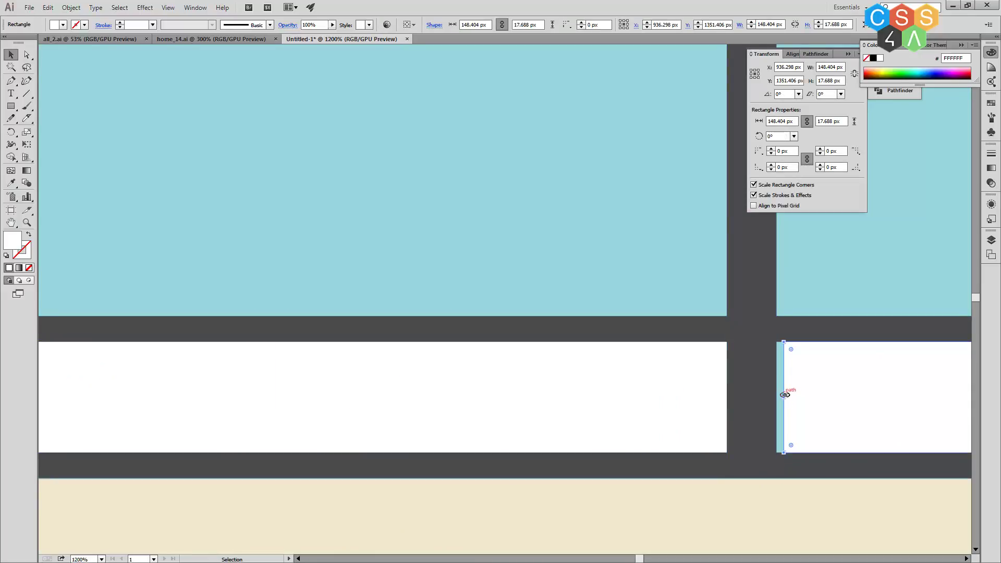
drag(785, 397, 778, 398)
scroll(561, 429, down, 3)
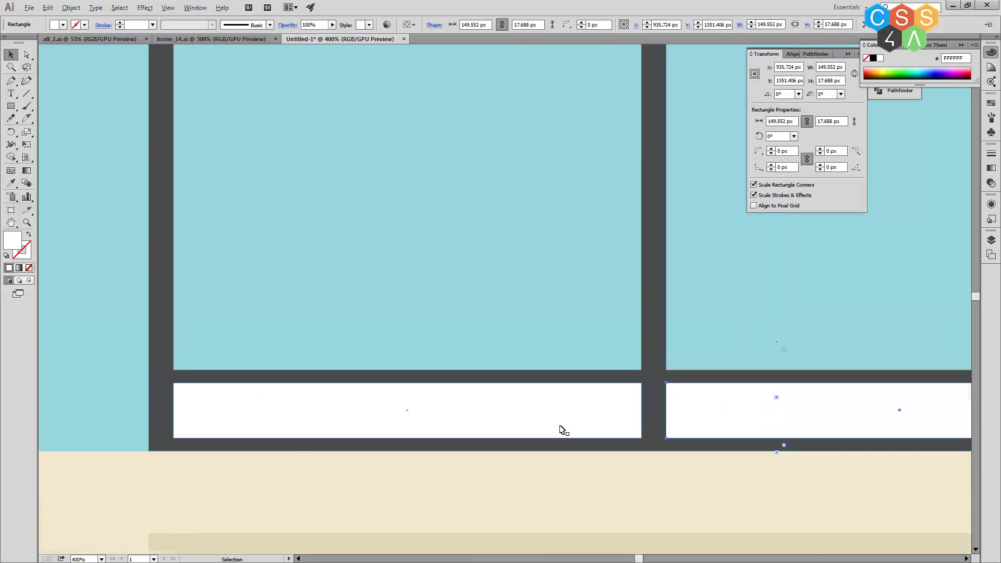
click(924, 462)
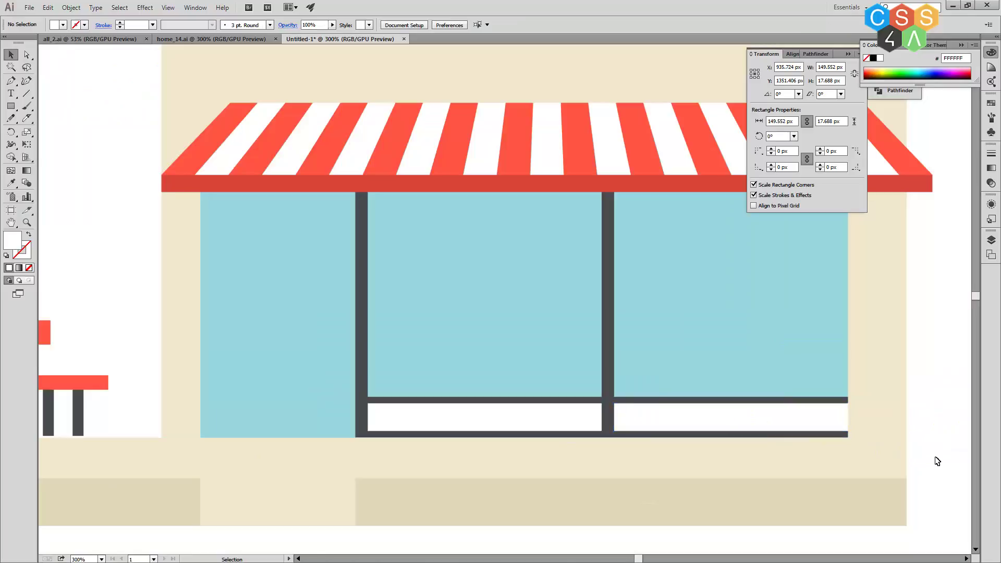
scroll(886, 465, down, 1)
scroll(884, 464, up, 2)
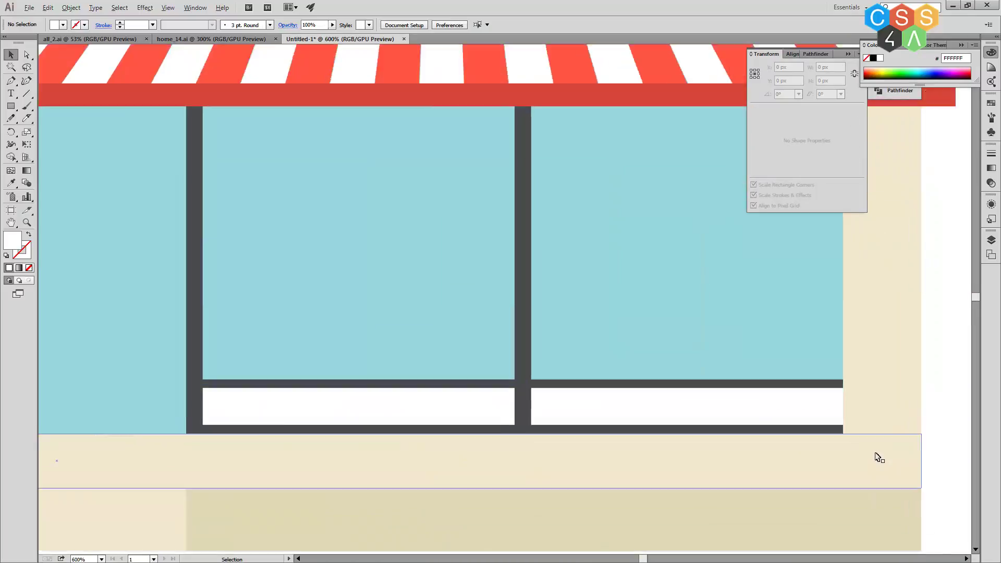
scroll(877, 458, up, 2)
scroll(845, 415, up, 1)
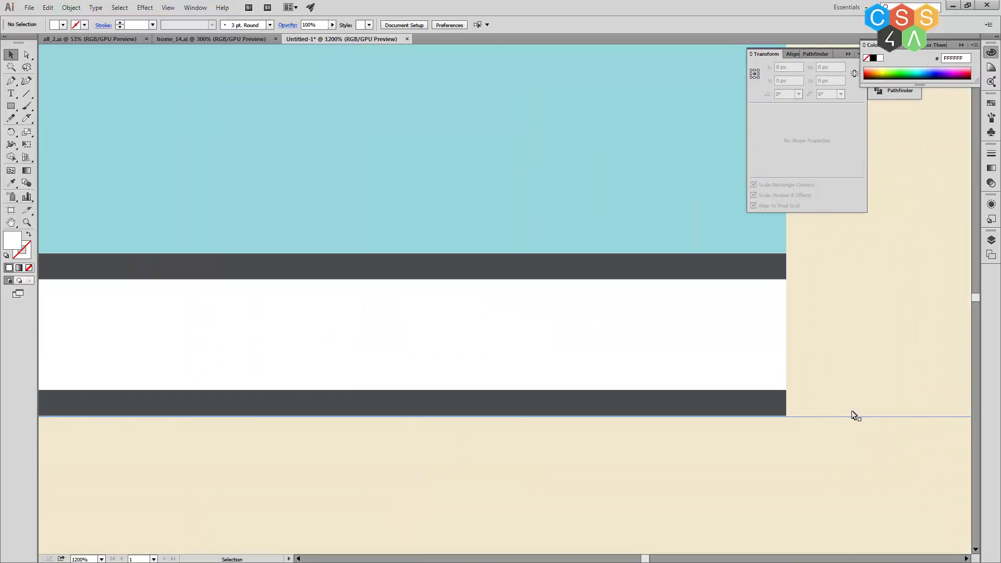
- Add a thin 2.833 px upright at the window's right edge in the dark frame colour
click(11, 106)
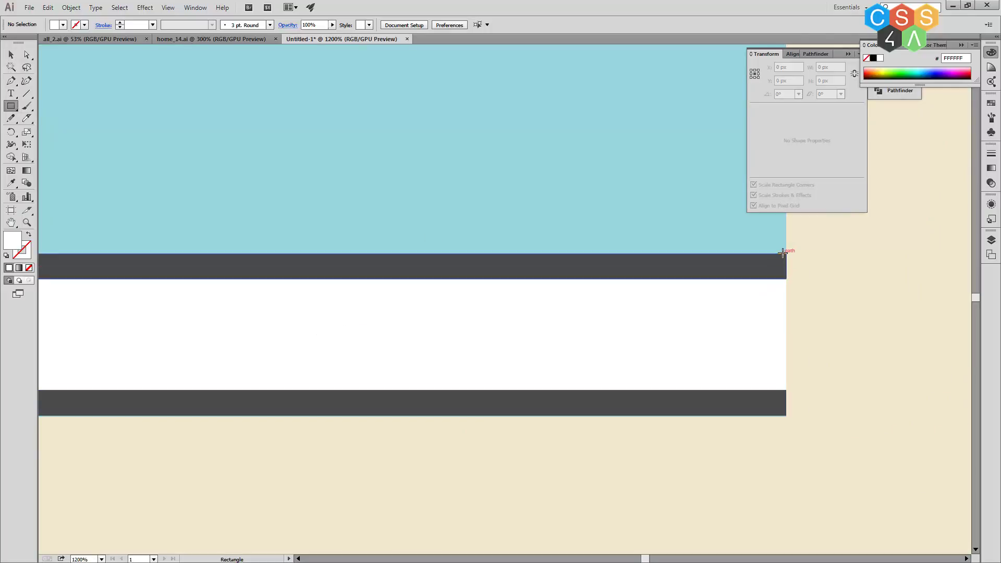
drag(783, 254, 767, 416)
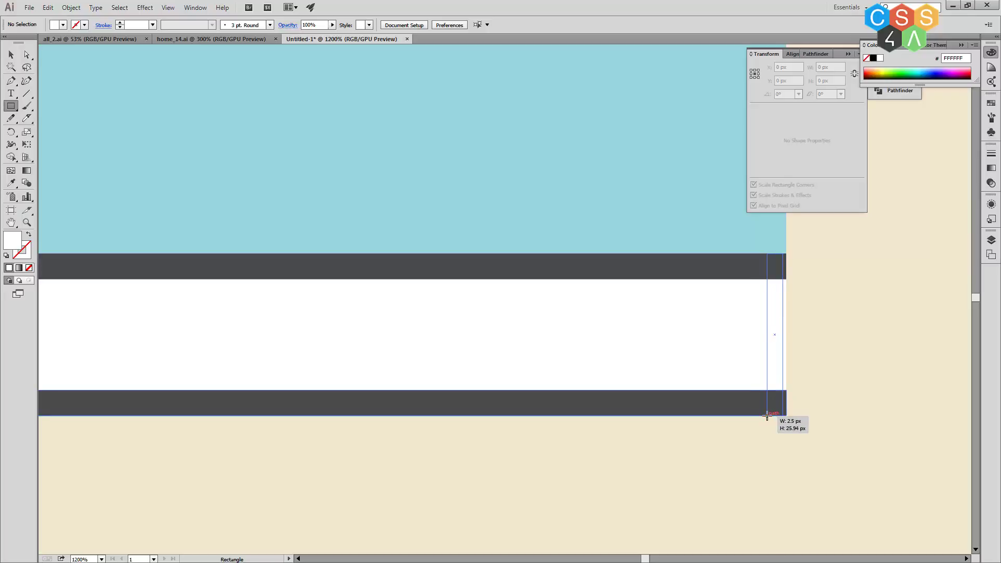
drag(766, 415, 765, 416)
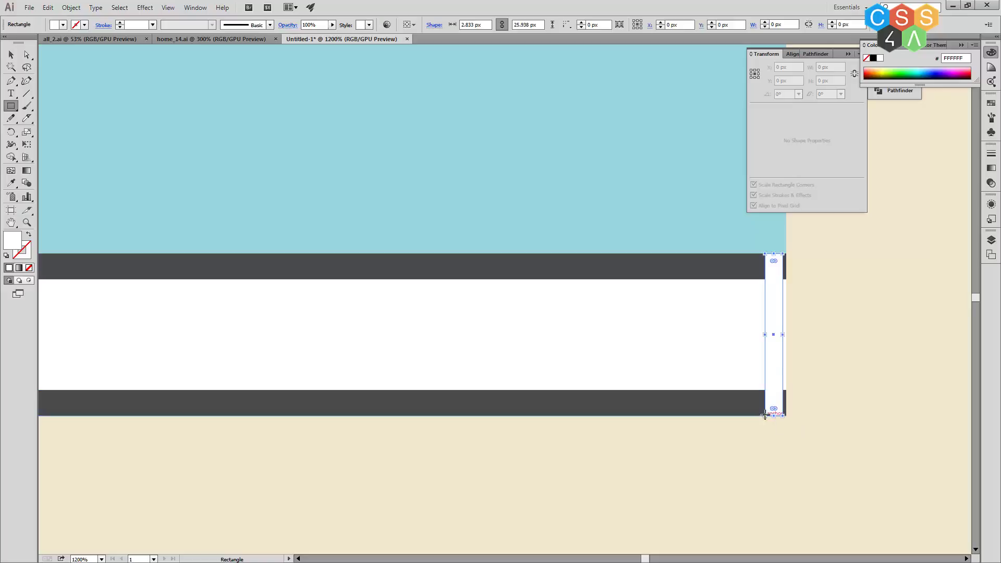
key(v)
drag(777, 329, 780, 327)
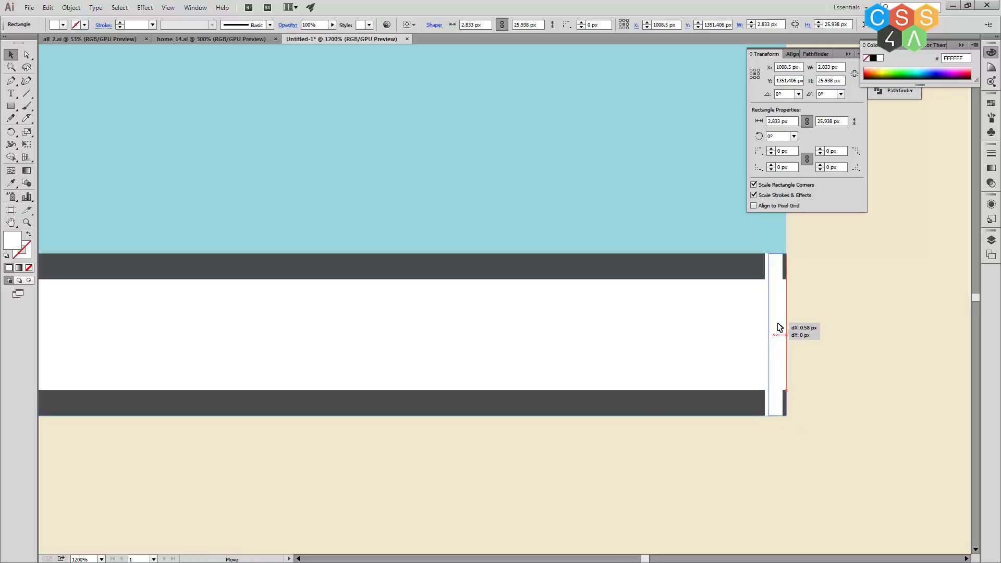
key(i)
click(711, 266)
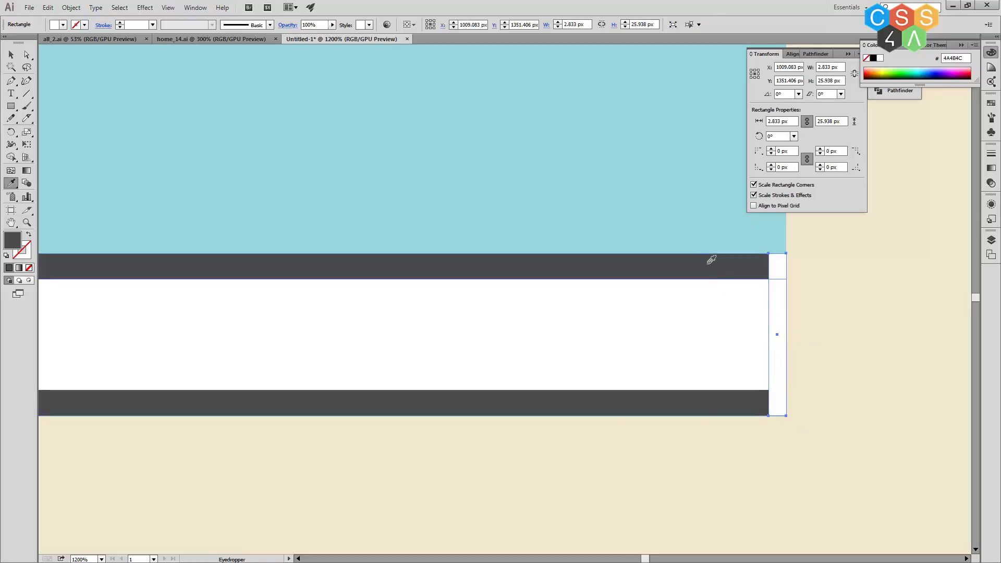
click(876, 328)
key(ctrl+0)
key(ctrl+plus)
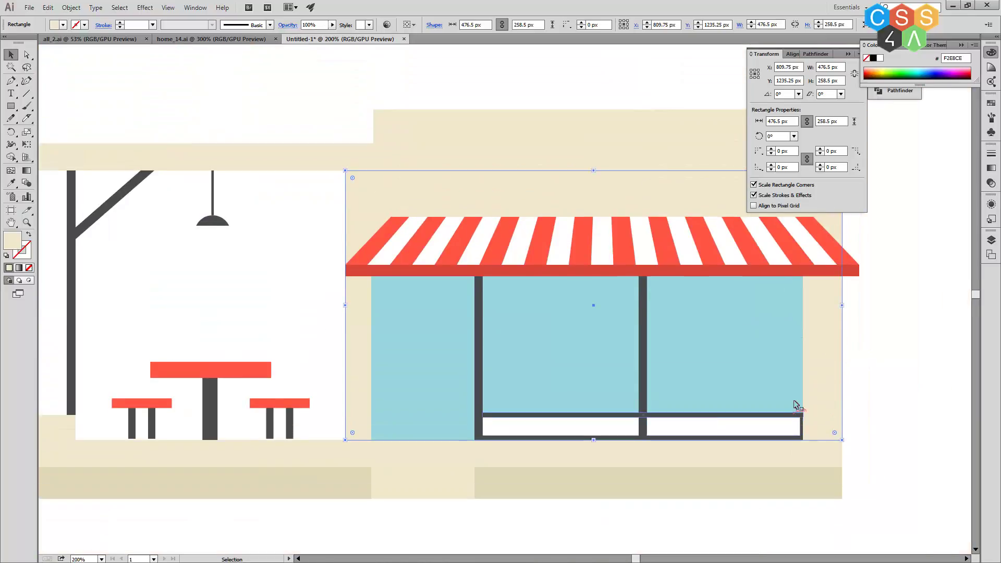
scroll(796, 406, up, 1)
scroll(797, 406, up, 1)
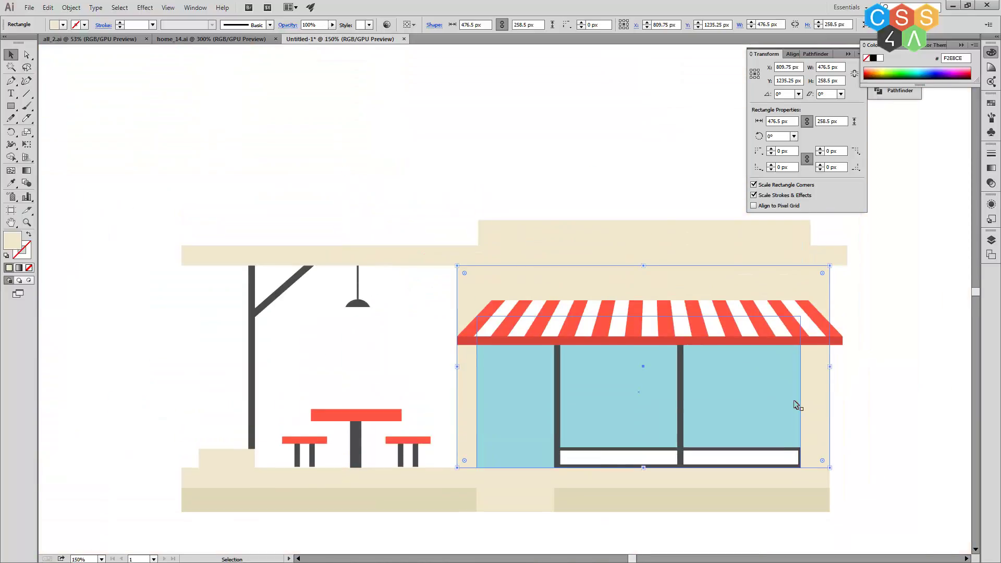
click(900, 388)
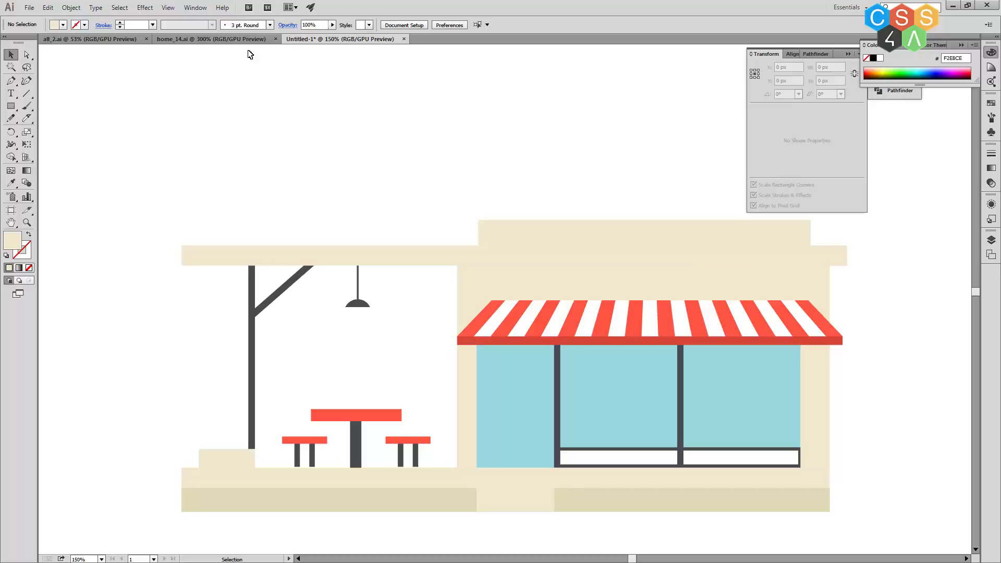
click(221, 39)
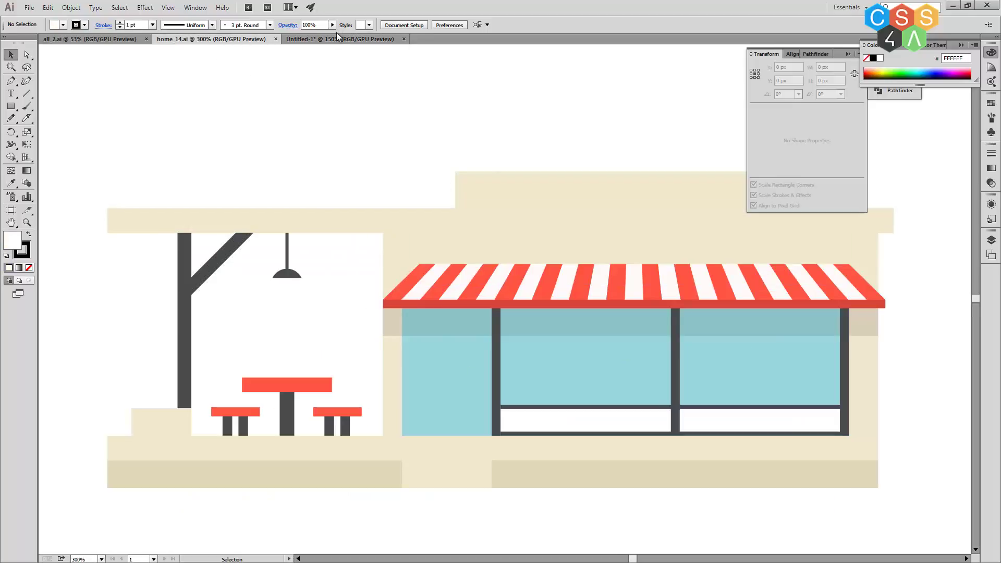
click(330, 39)
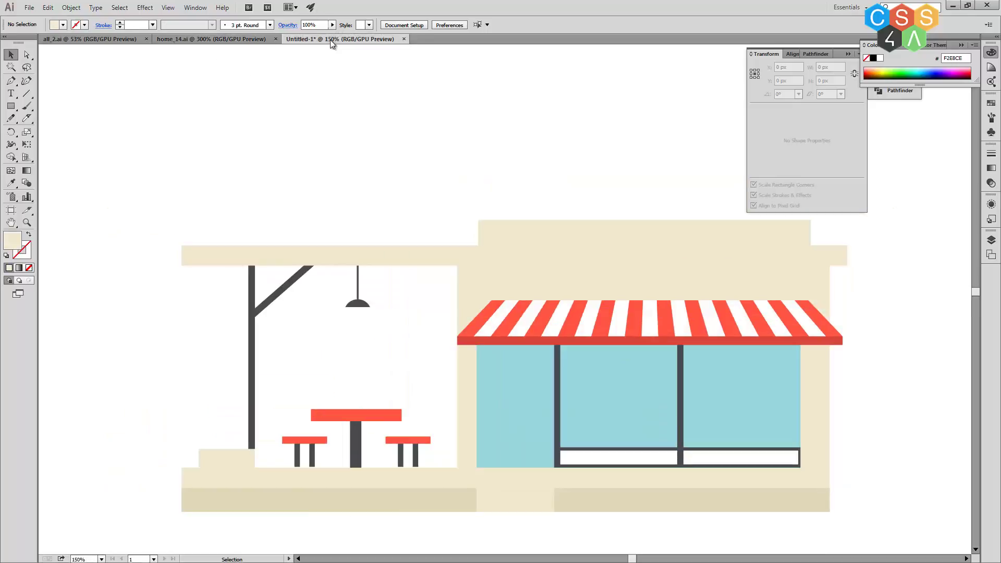
click(211, 39)
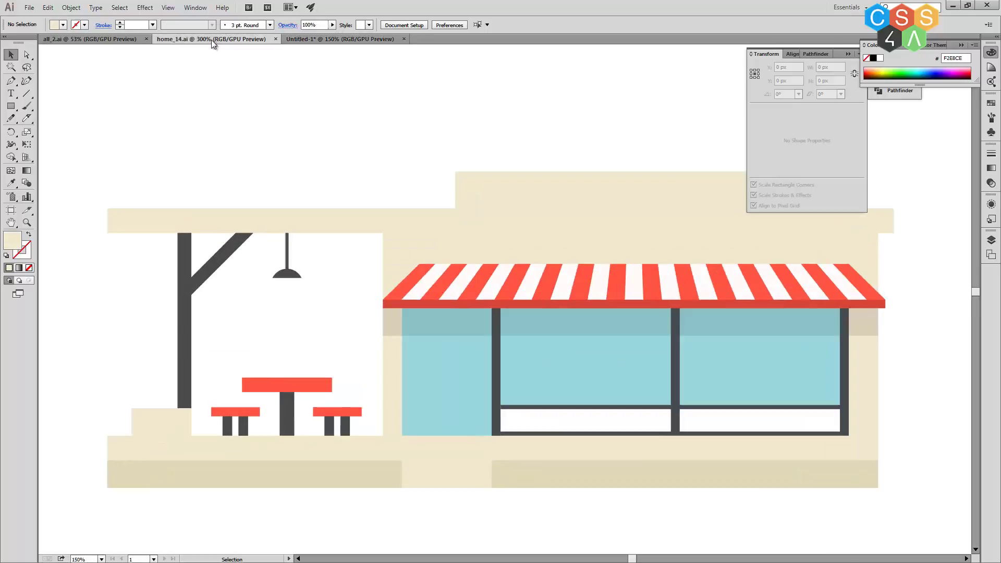
click(335, 39)
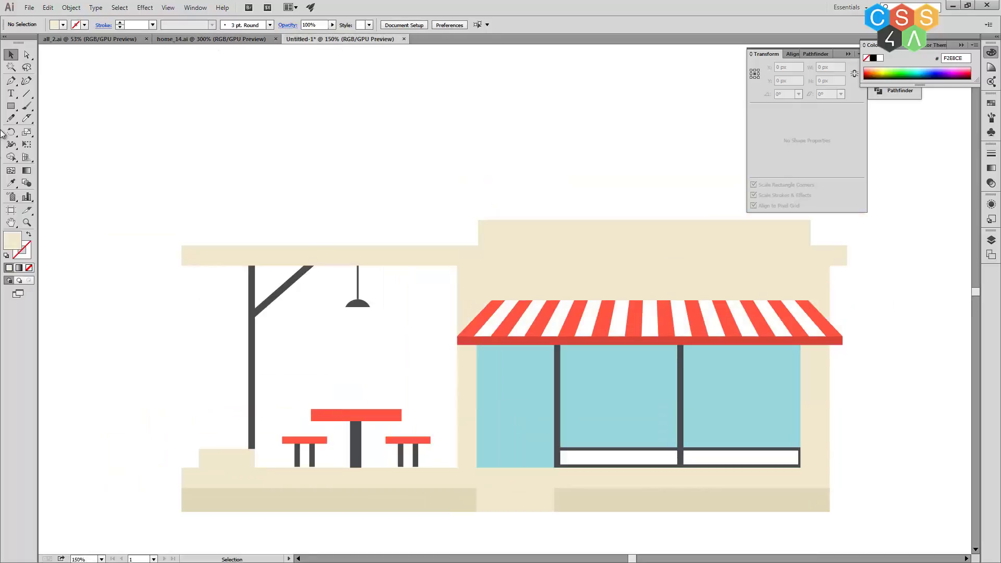
click(10, 106)
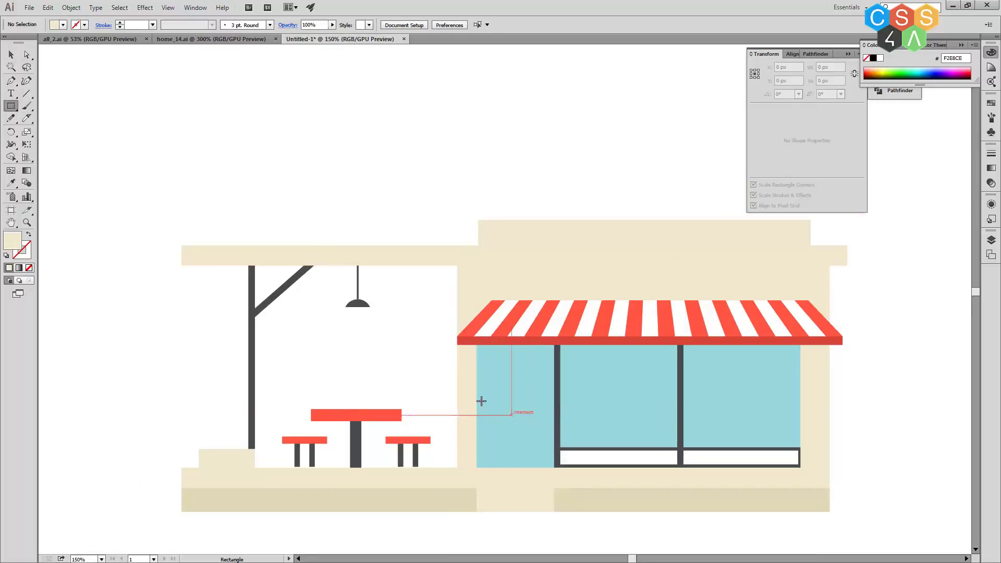
- Draw a strip under the awning across the storefront filled with dark grey 606060
drag(458, 346, 844, 372)
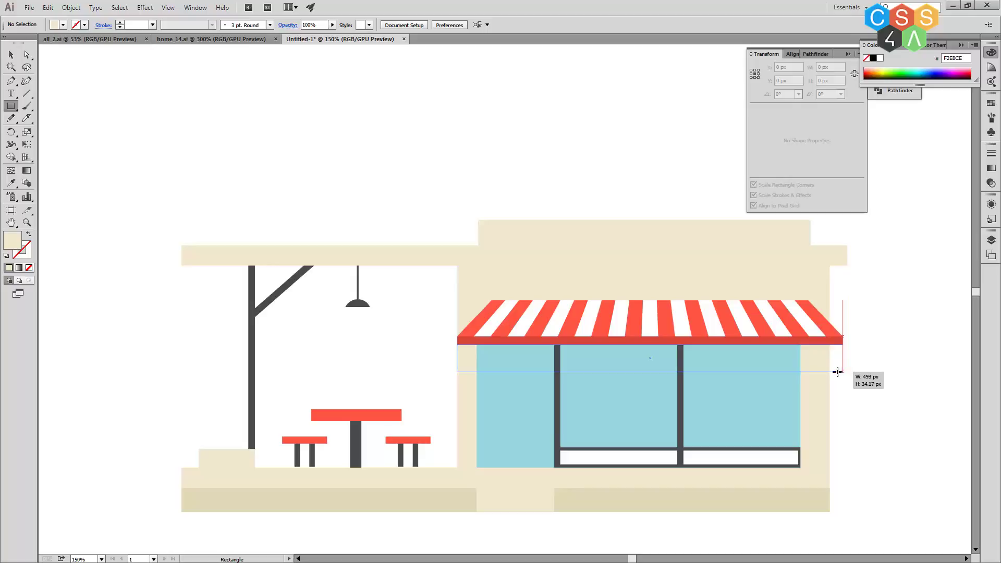
drag(838, 372, 830, 373)
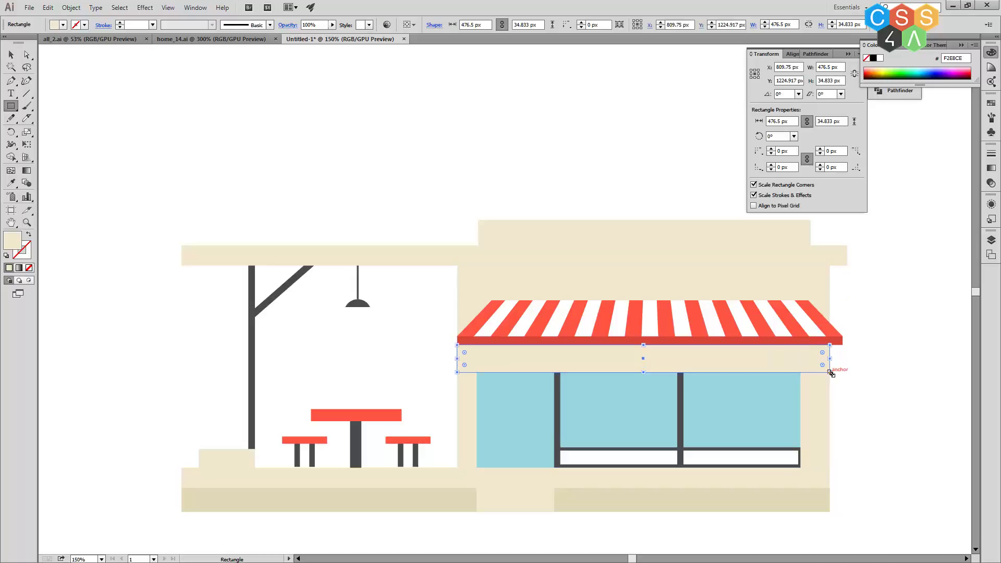
double_click(16, 245)
drag(389, 280, 351, 302)
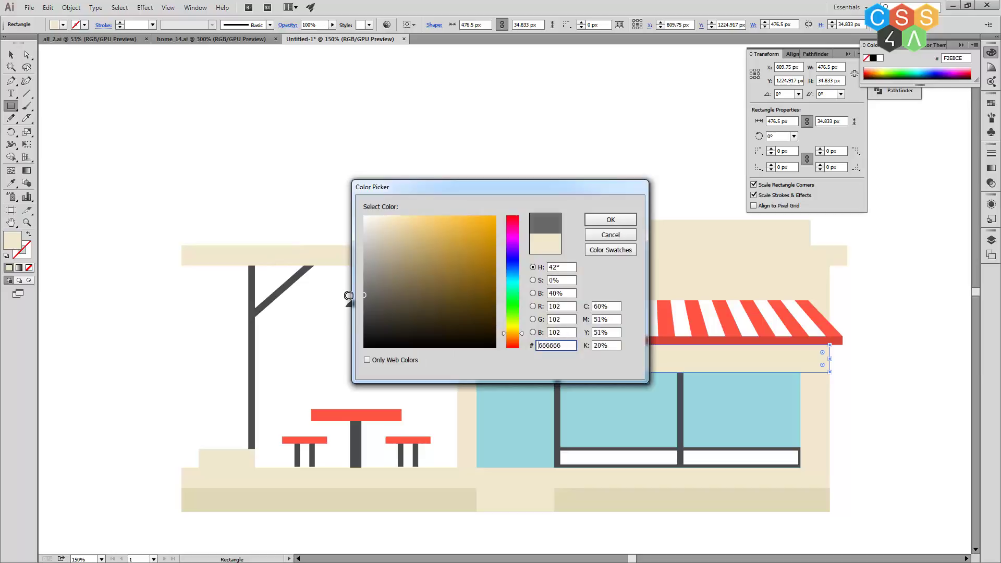
click(611, 220)
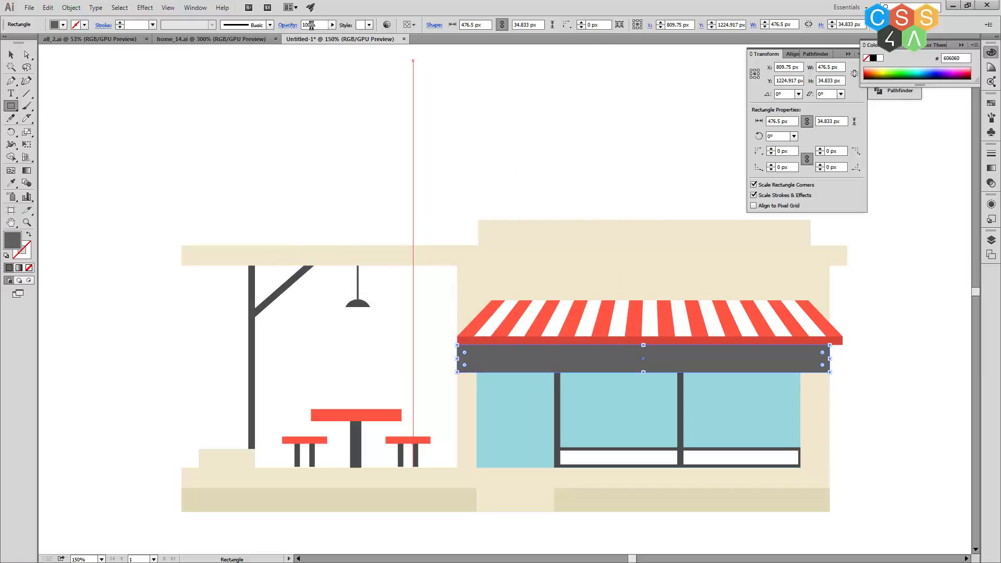
- Set the strip's opacity to 15%
drag(312, 25, 276, 28)
text(5)
key(Return)
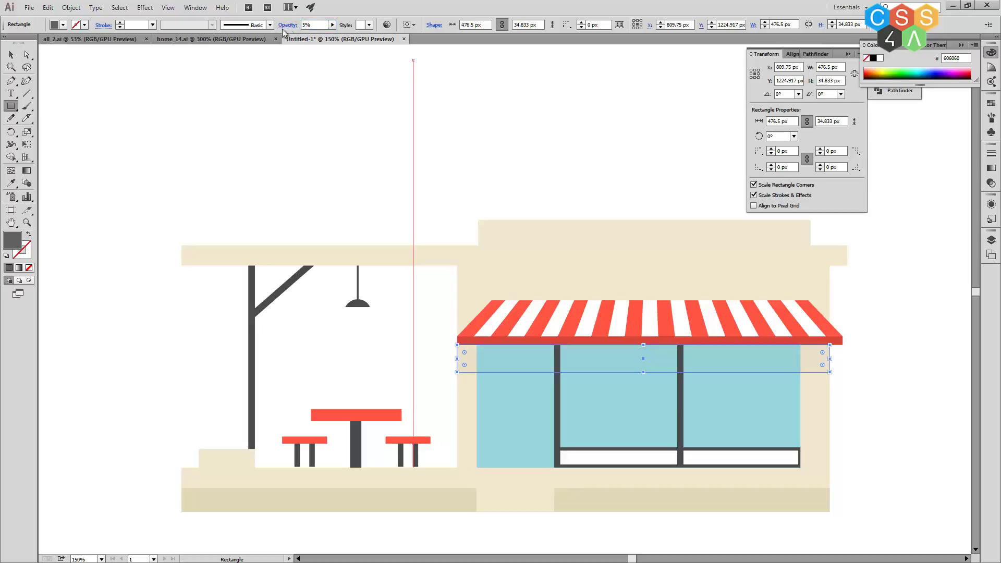
text(15)
click(304, 24)
key(Return)
- Shorten the translucent shadow strip to about 34.833 px tall
key(v)
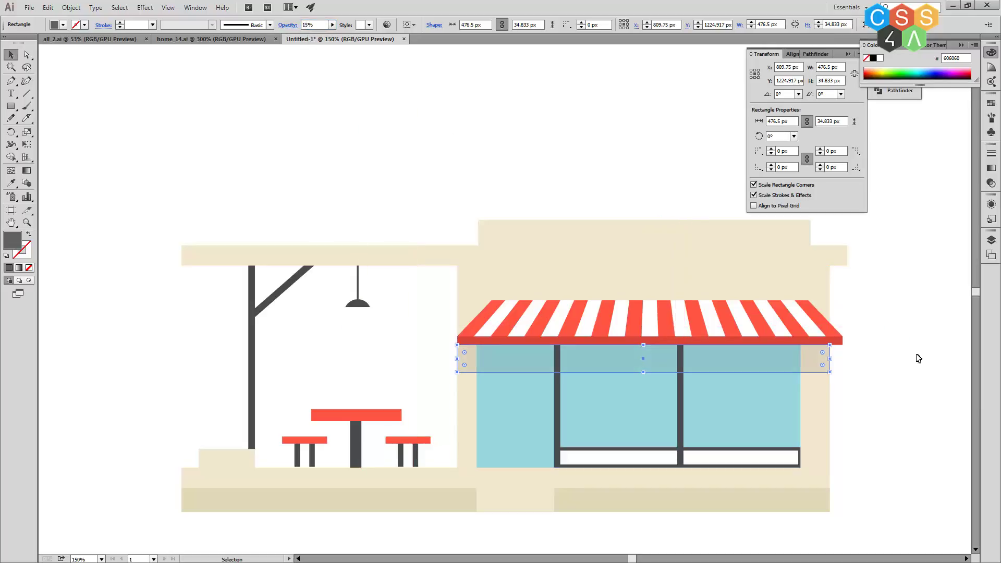
click(919, 359)
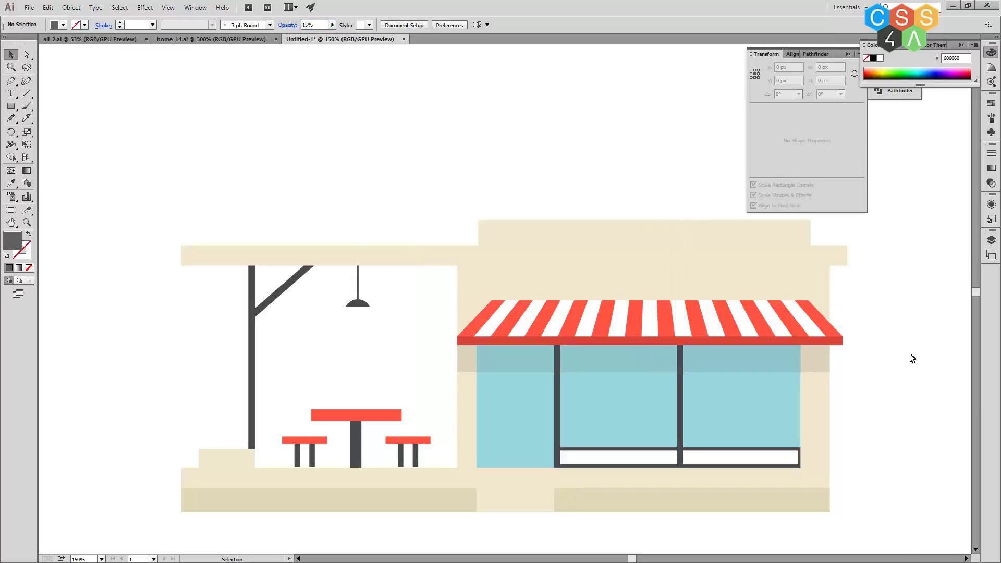
click(747, 370)
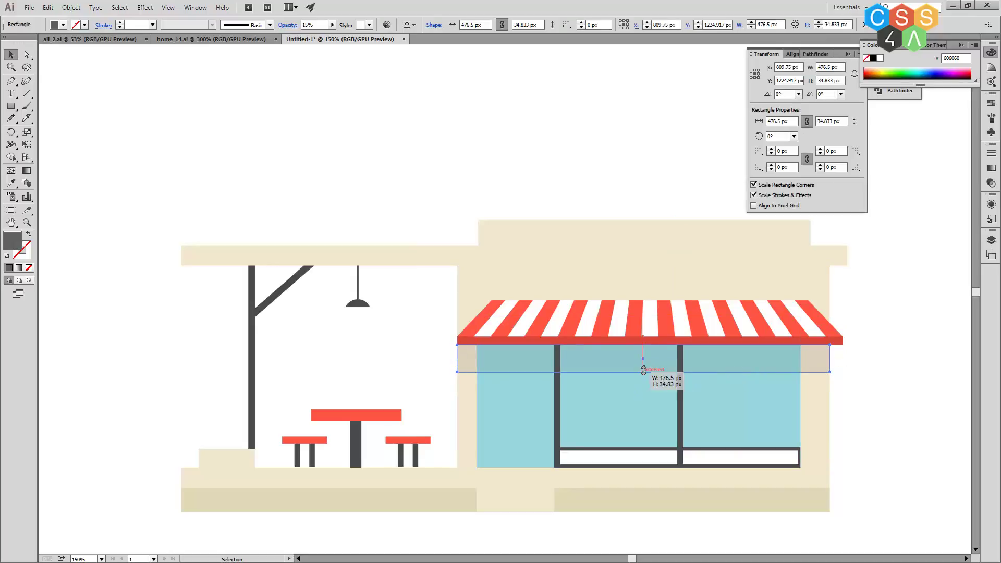
drag(644, 370, 644, 364)
click(881, 418)
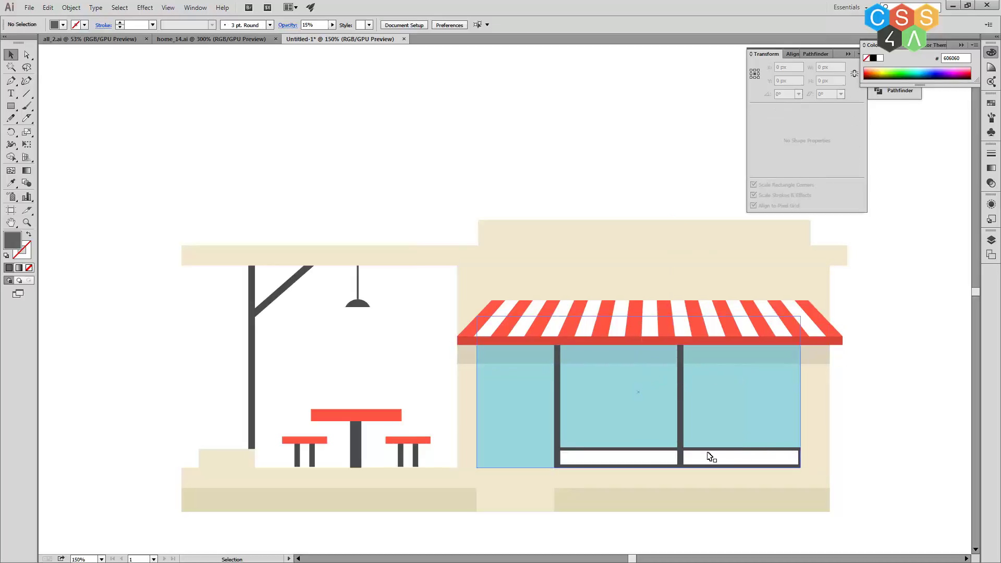
scroll(684, 457, down, 1)
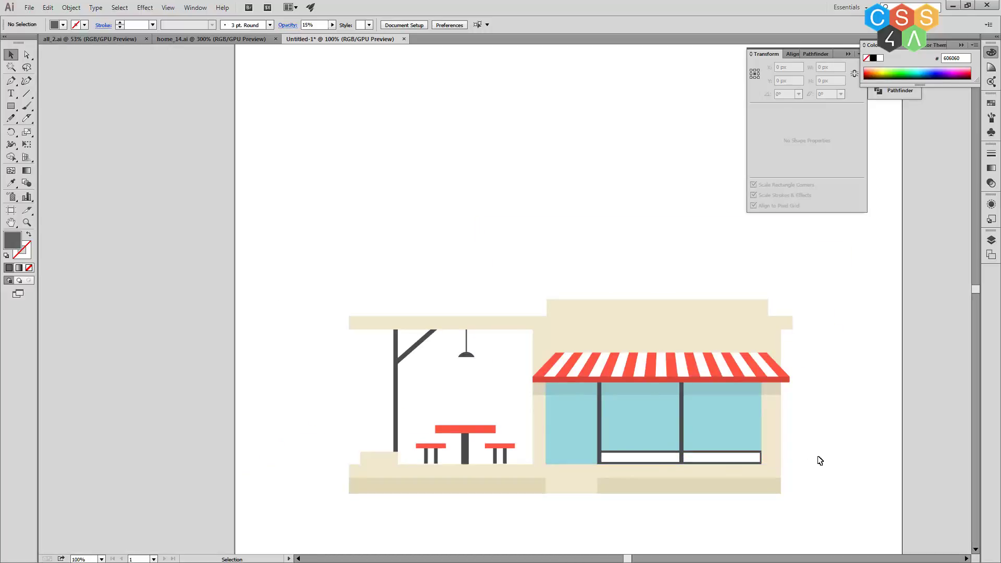
- Centre the storefront and glance at the all_2.ai and home_14.ai reference files
drag(818, 458, 795, 445)
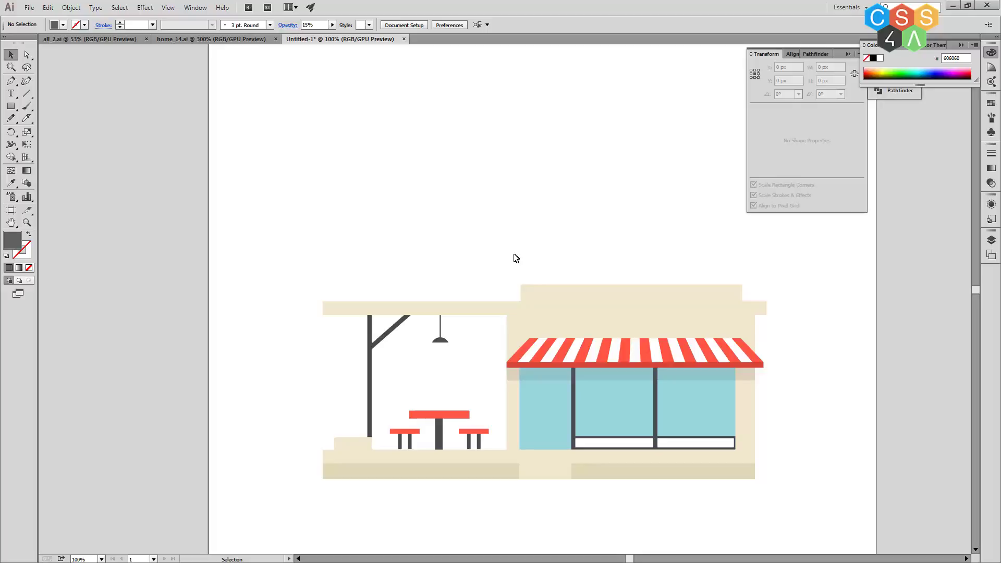
click(113, 41)
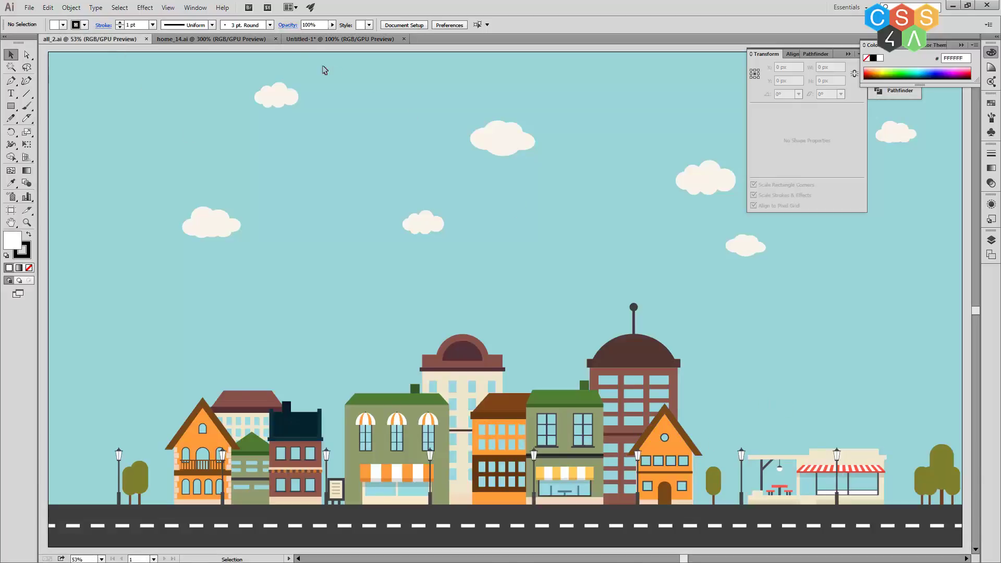
click(239, 42)
click(328, 42)
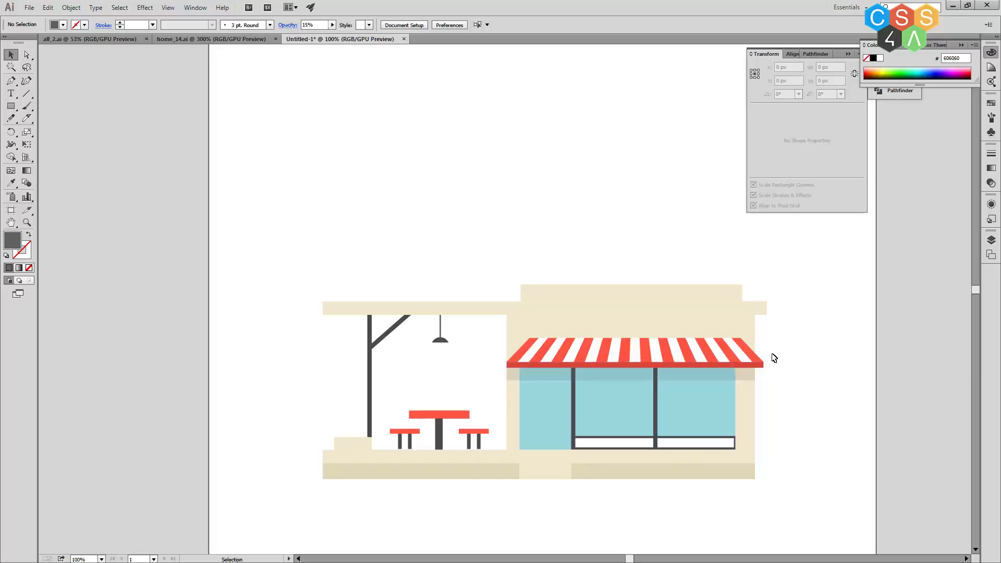
- Try Free Transform on the beige storefront wall, then bring up the all_2.ai scene
click(25, 146)
key(v)
click(567, 323)
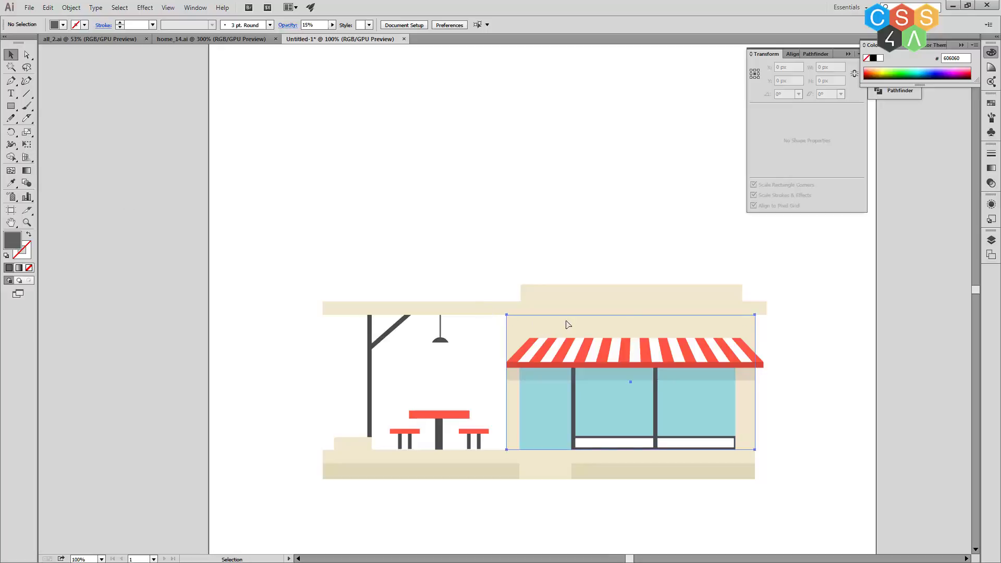
click(26, 145)
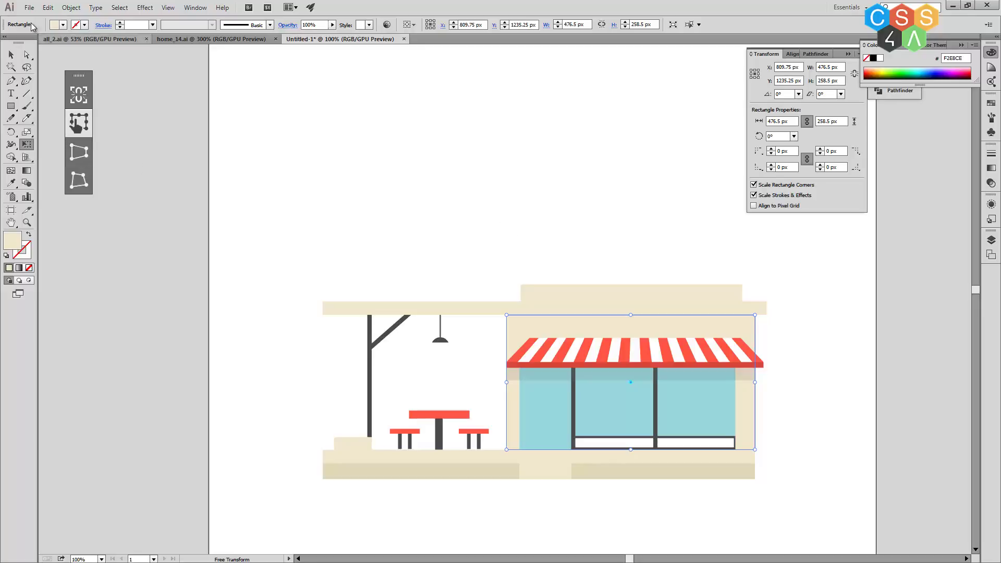
click(11, 54)
click(391, 243)
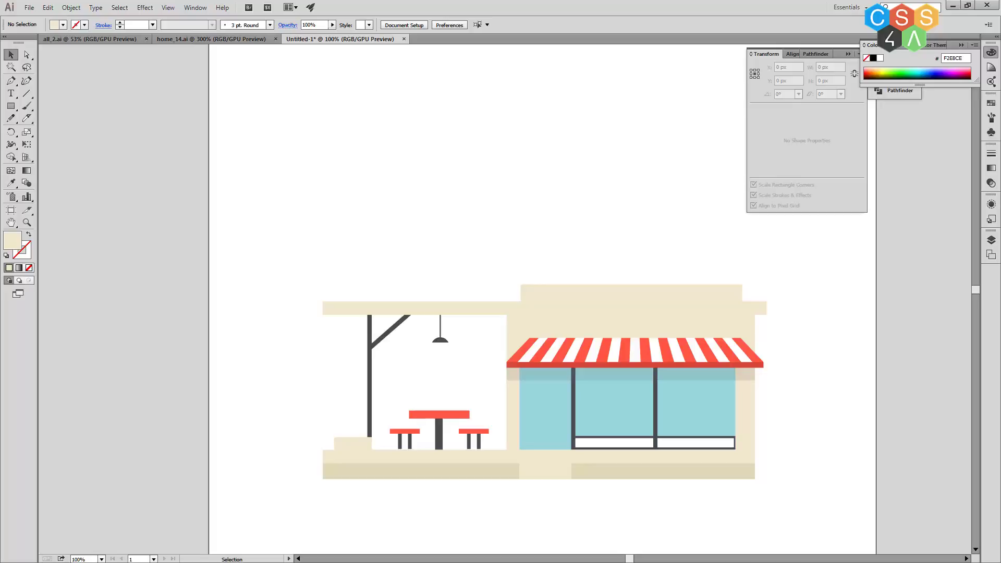
click(207, 39)
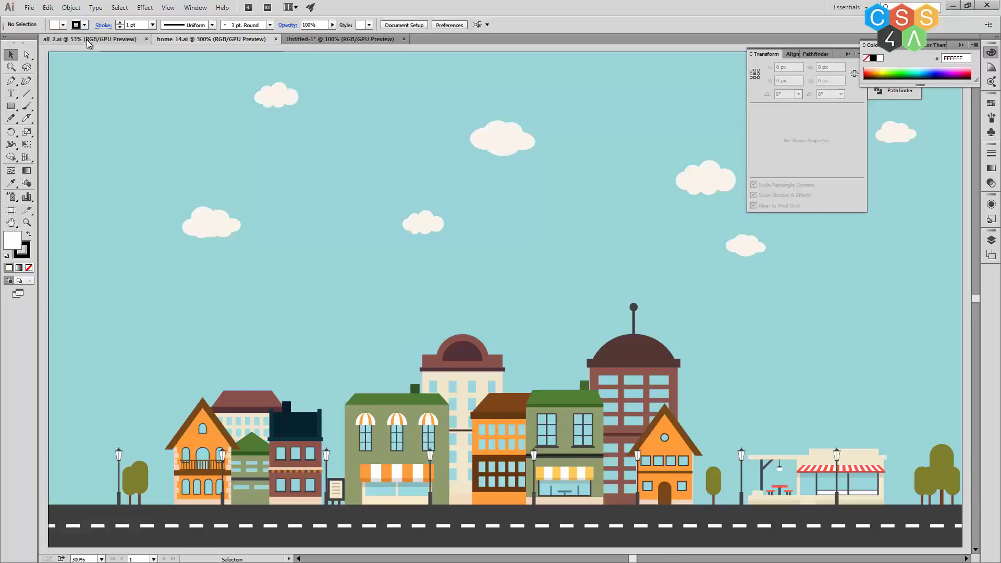
click(88, 39)
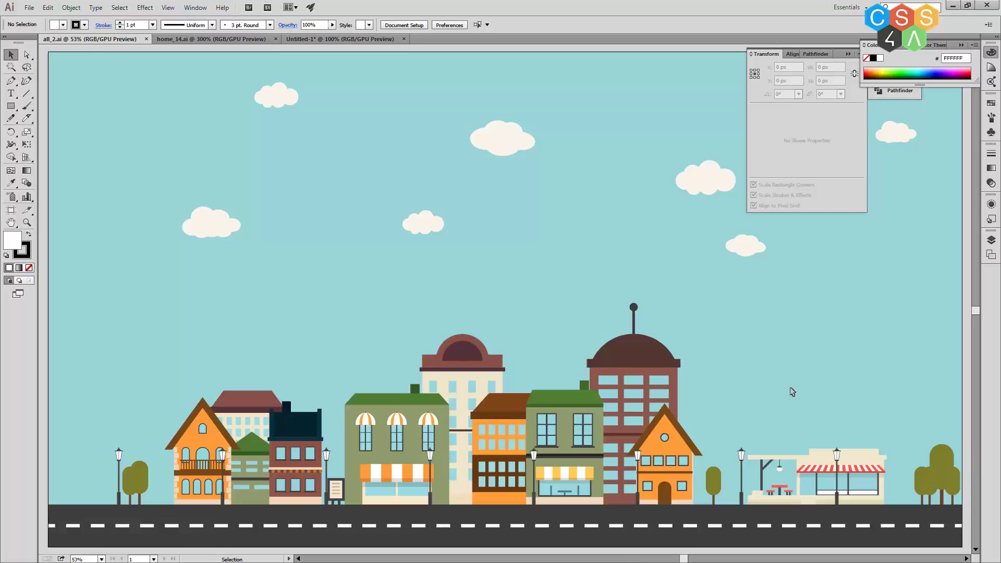